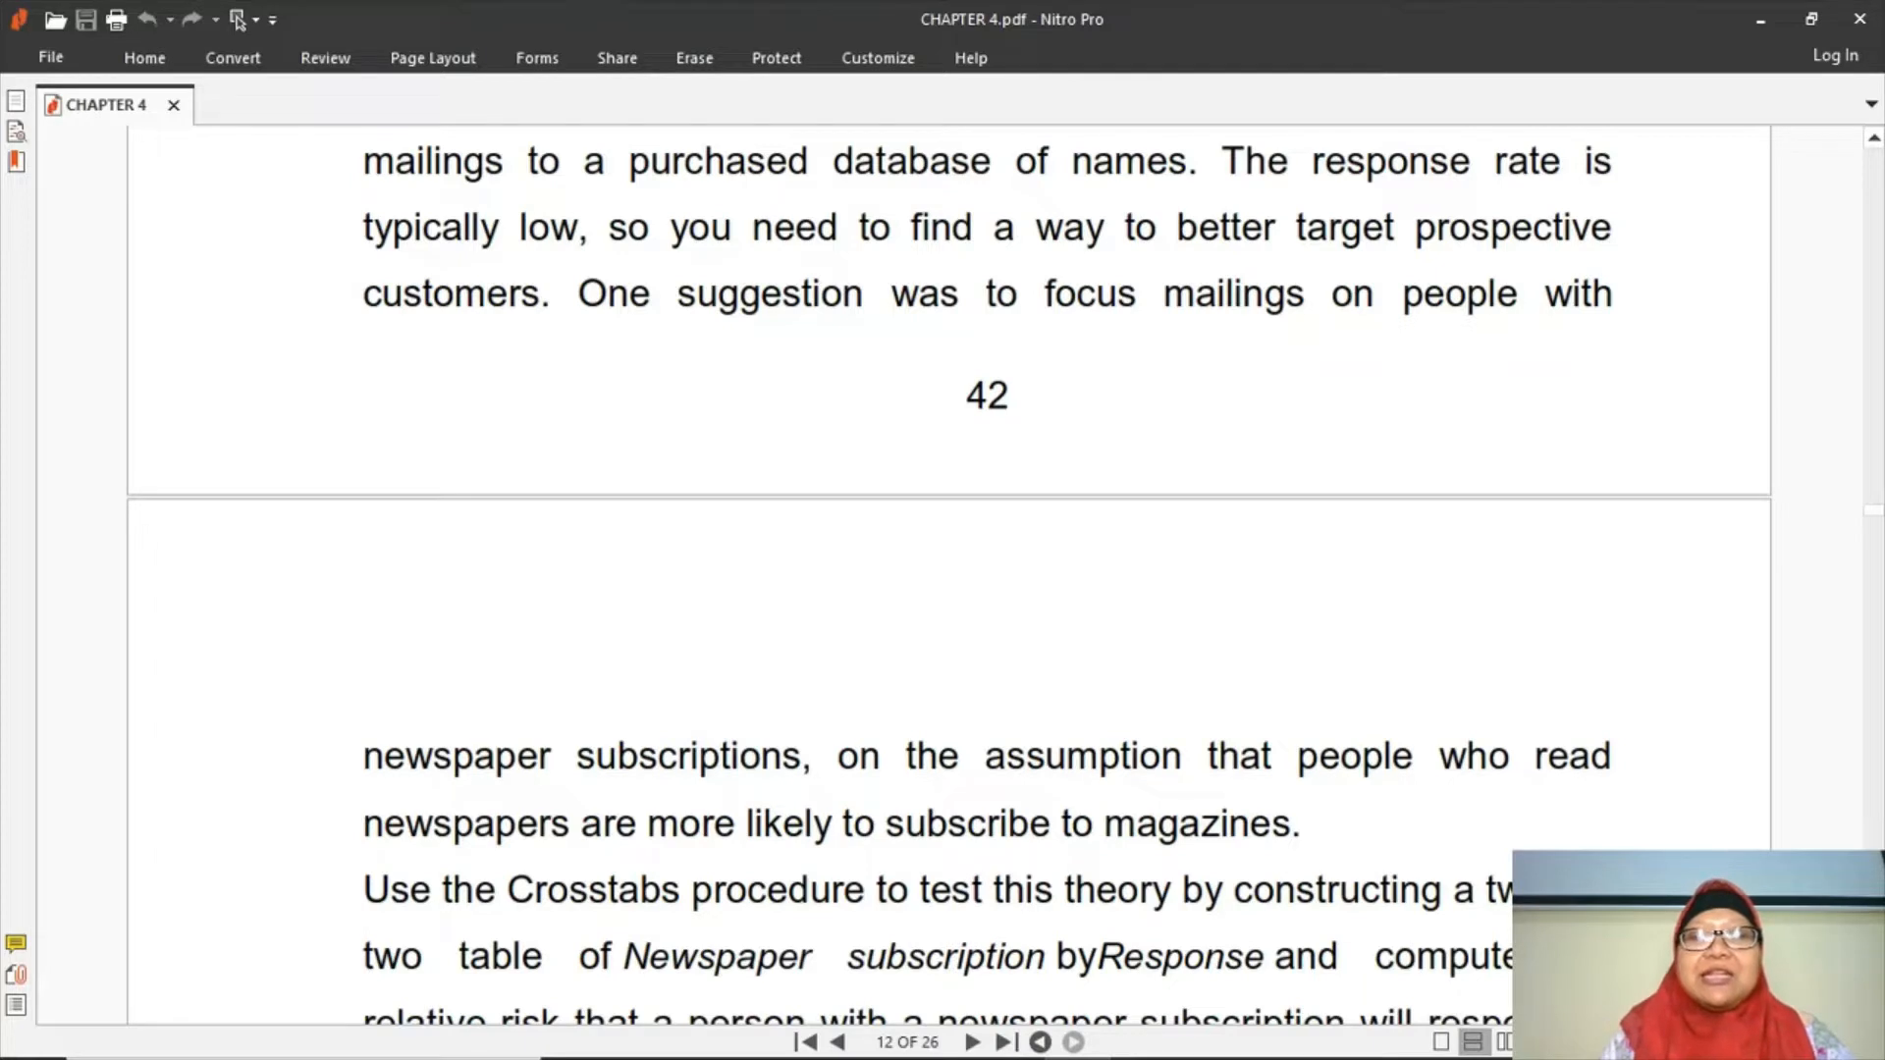
Read the newspaper subscription and response exercise in the chapter down to section 4.3.1, Running the analysis.
{"action": "scroll", "coordinate": [949, 584], "scroll_direction": "down", "scroll_amount": 3}
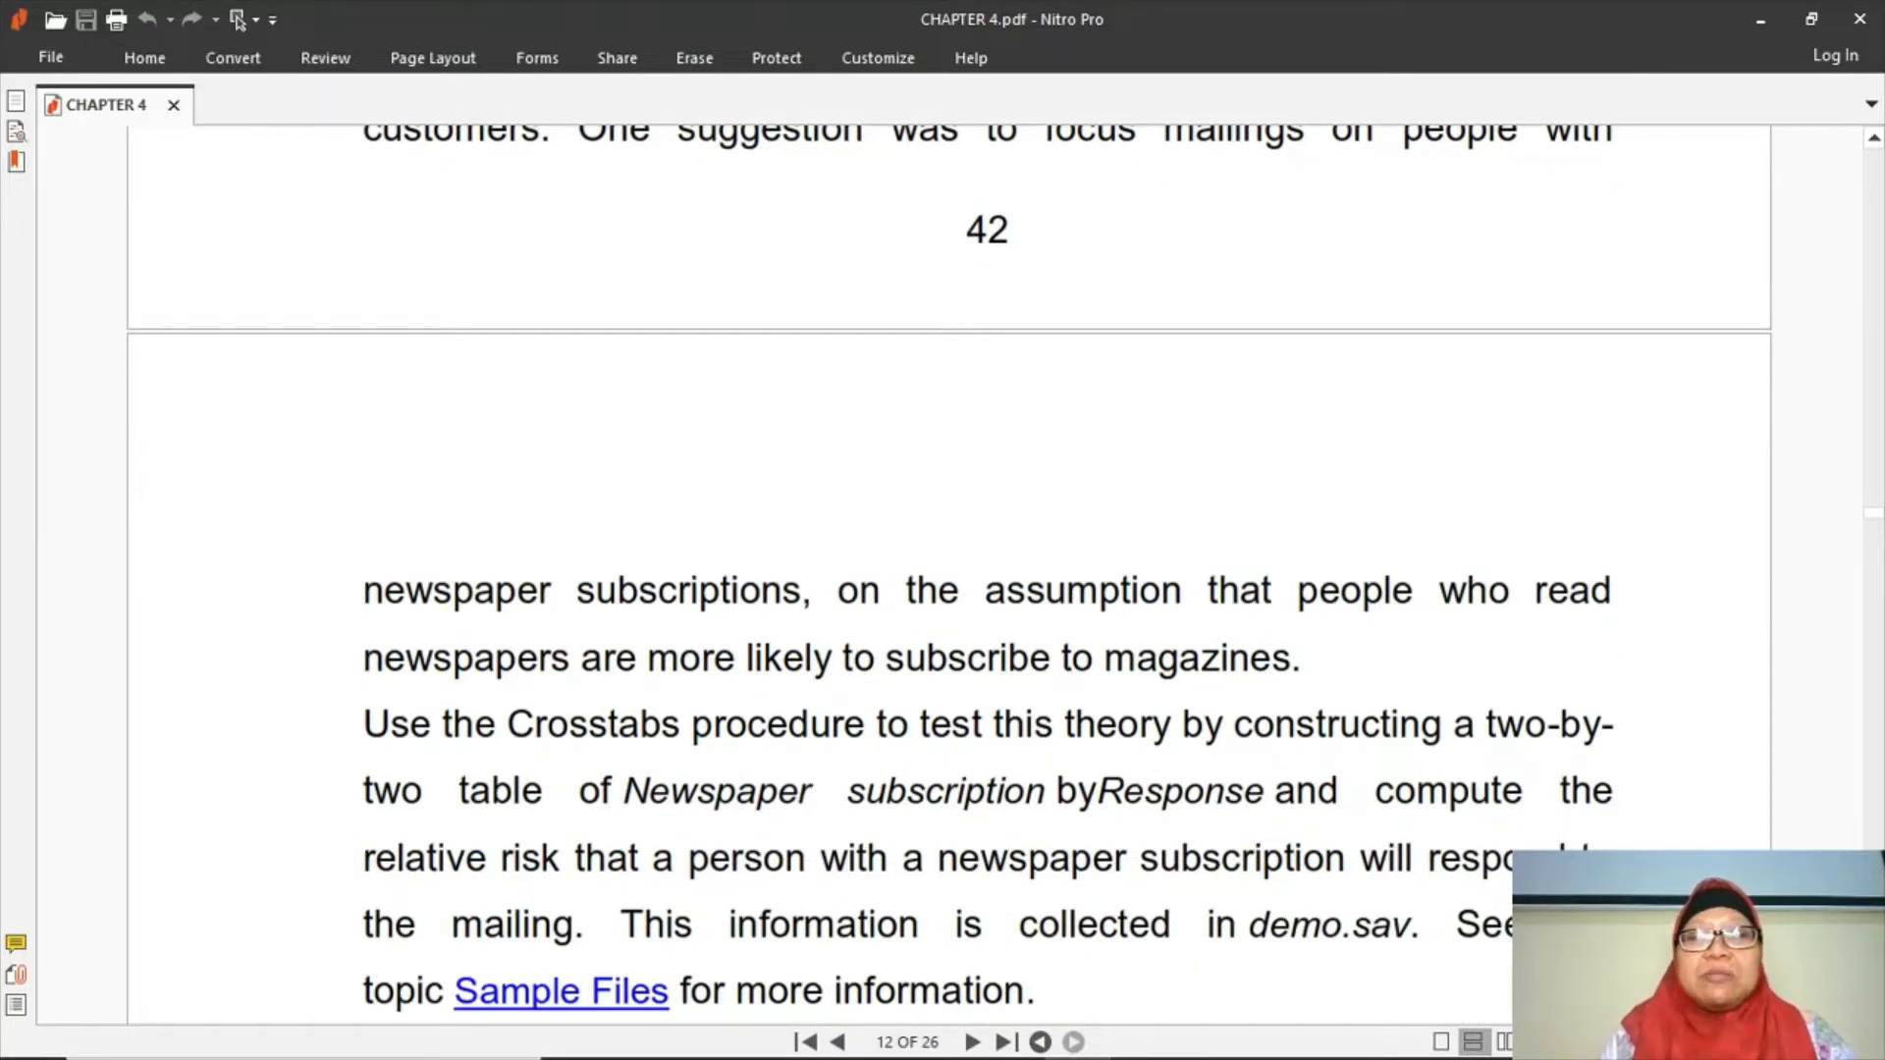
{"action": "scroll", "coordinate": [949, 574], "scroll_direction": "down", "scroll_amount": 1}
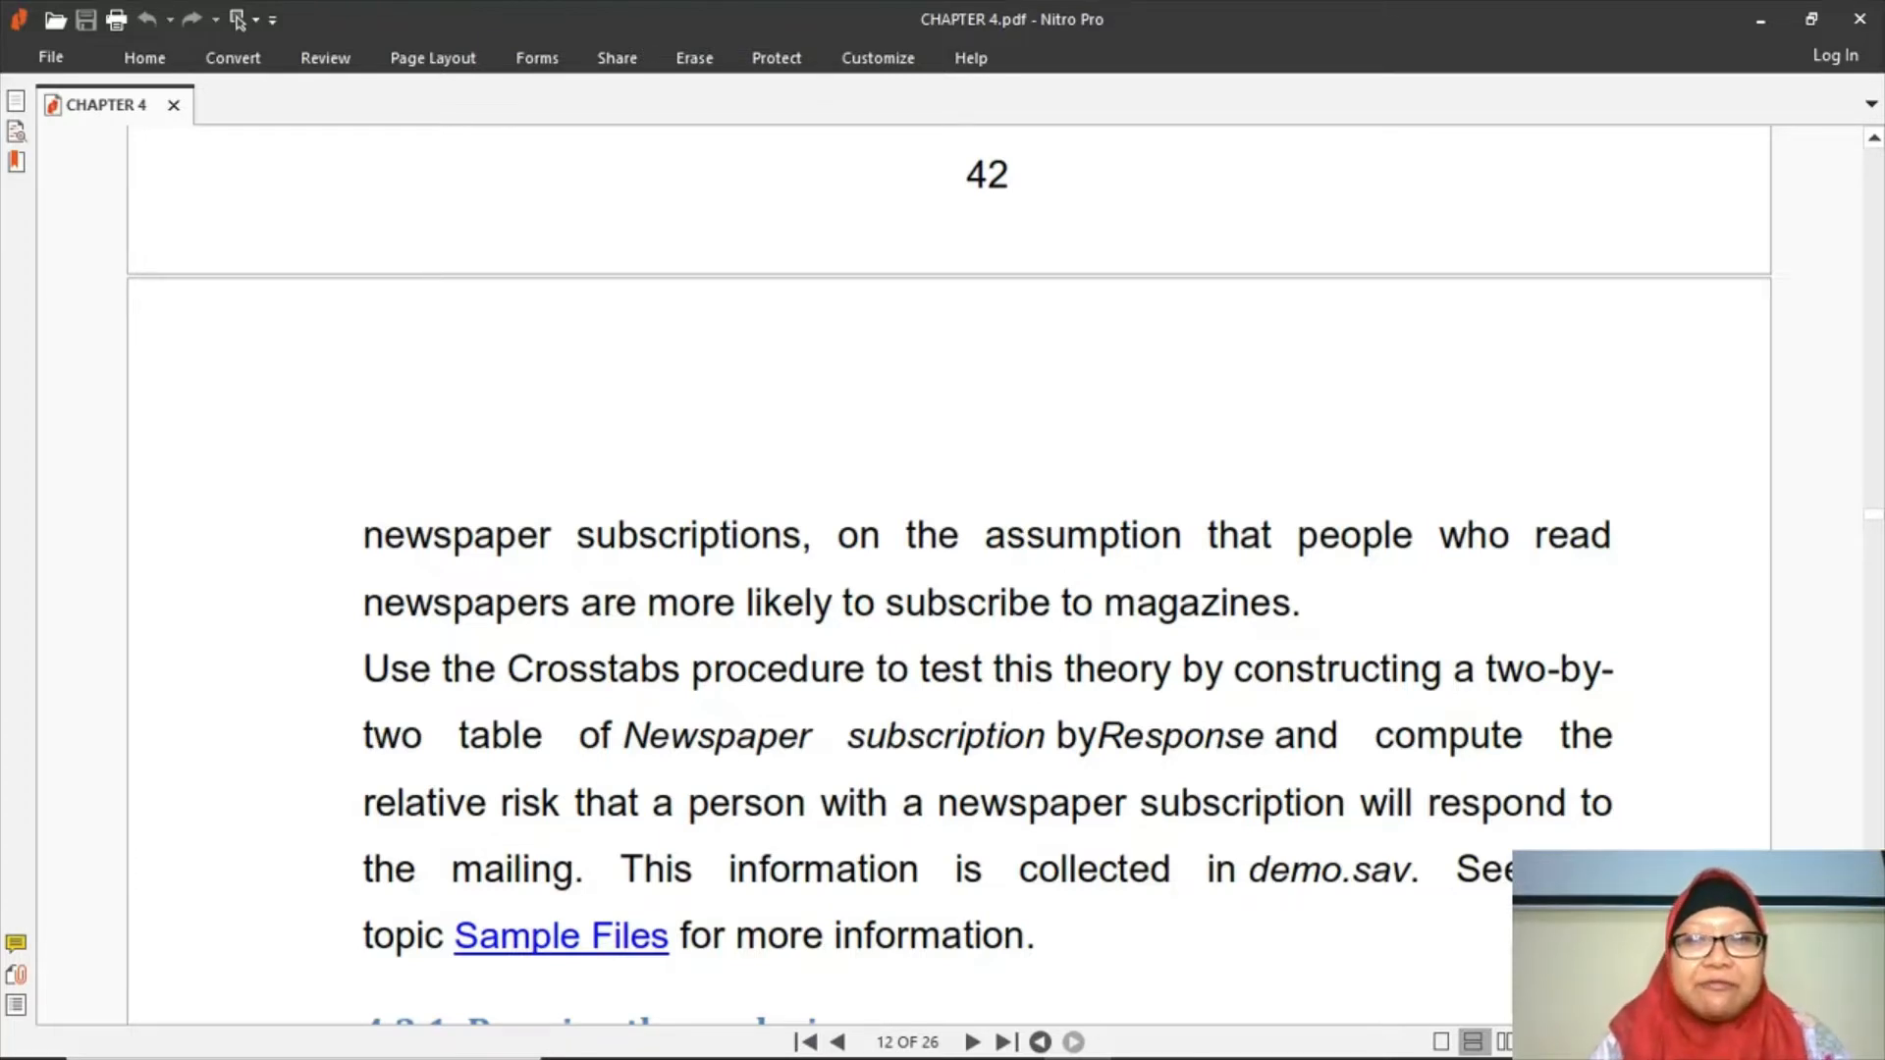
{"action": "scroll", "coordinate": [950, 575], "scroll_direction": "down", "scroll_amount": 3}
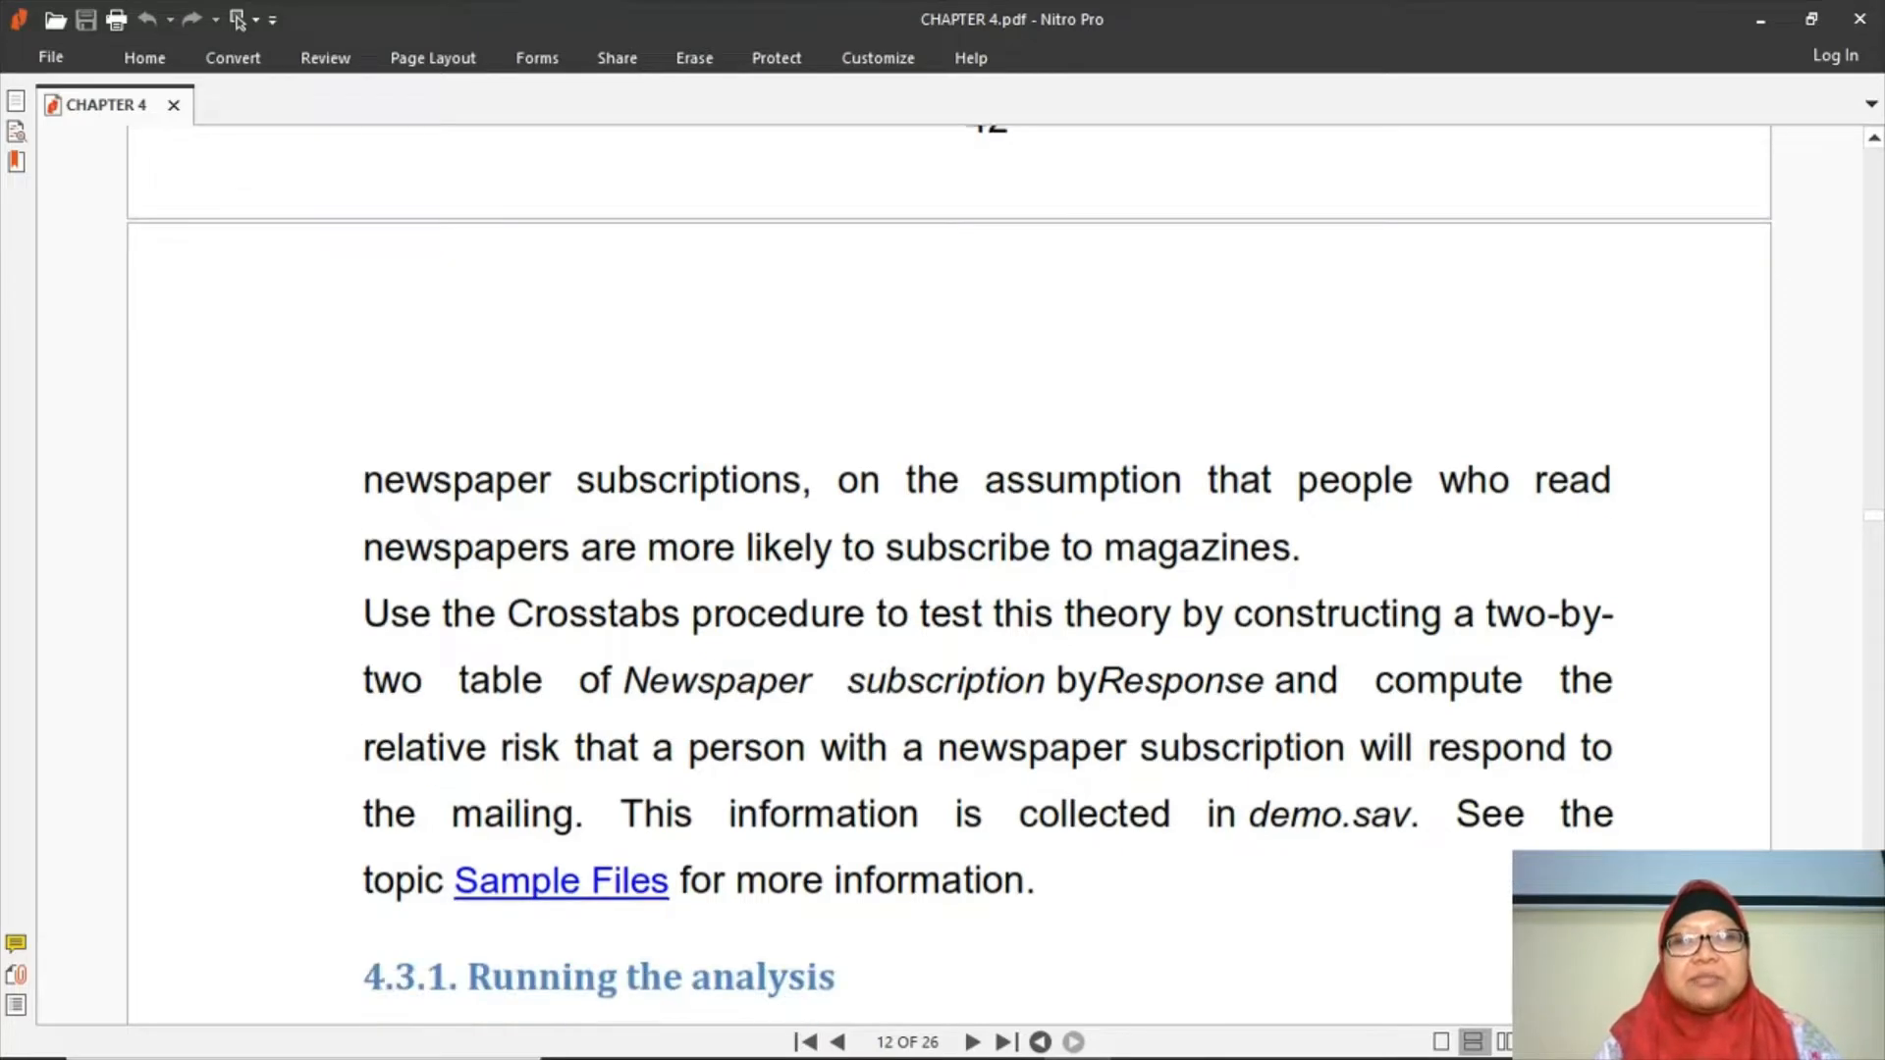
{"action": "scroll", "coordinate": [950, 575], "scroll_direction": "down", "scroll_amount": 4}
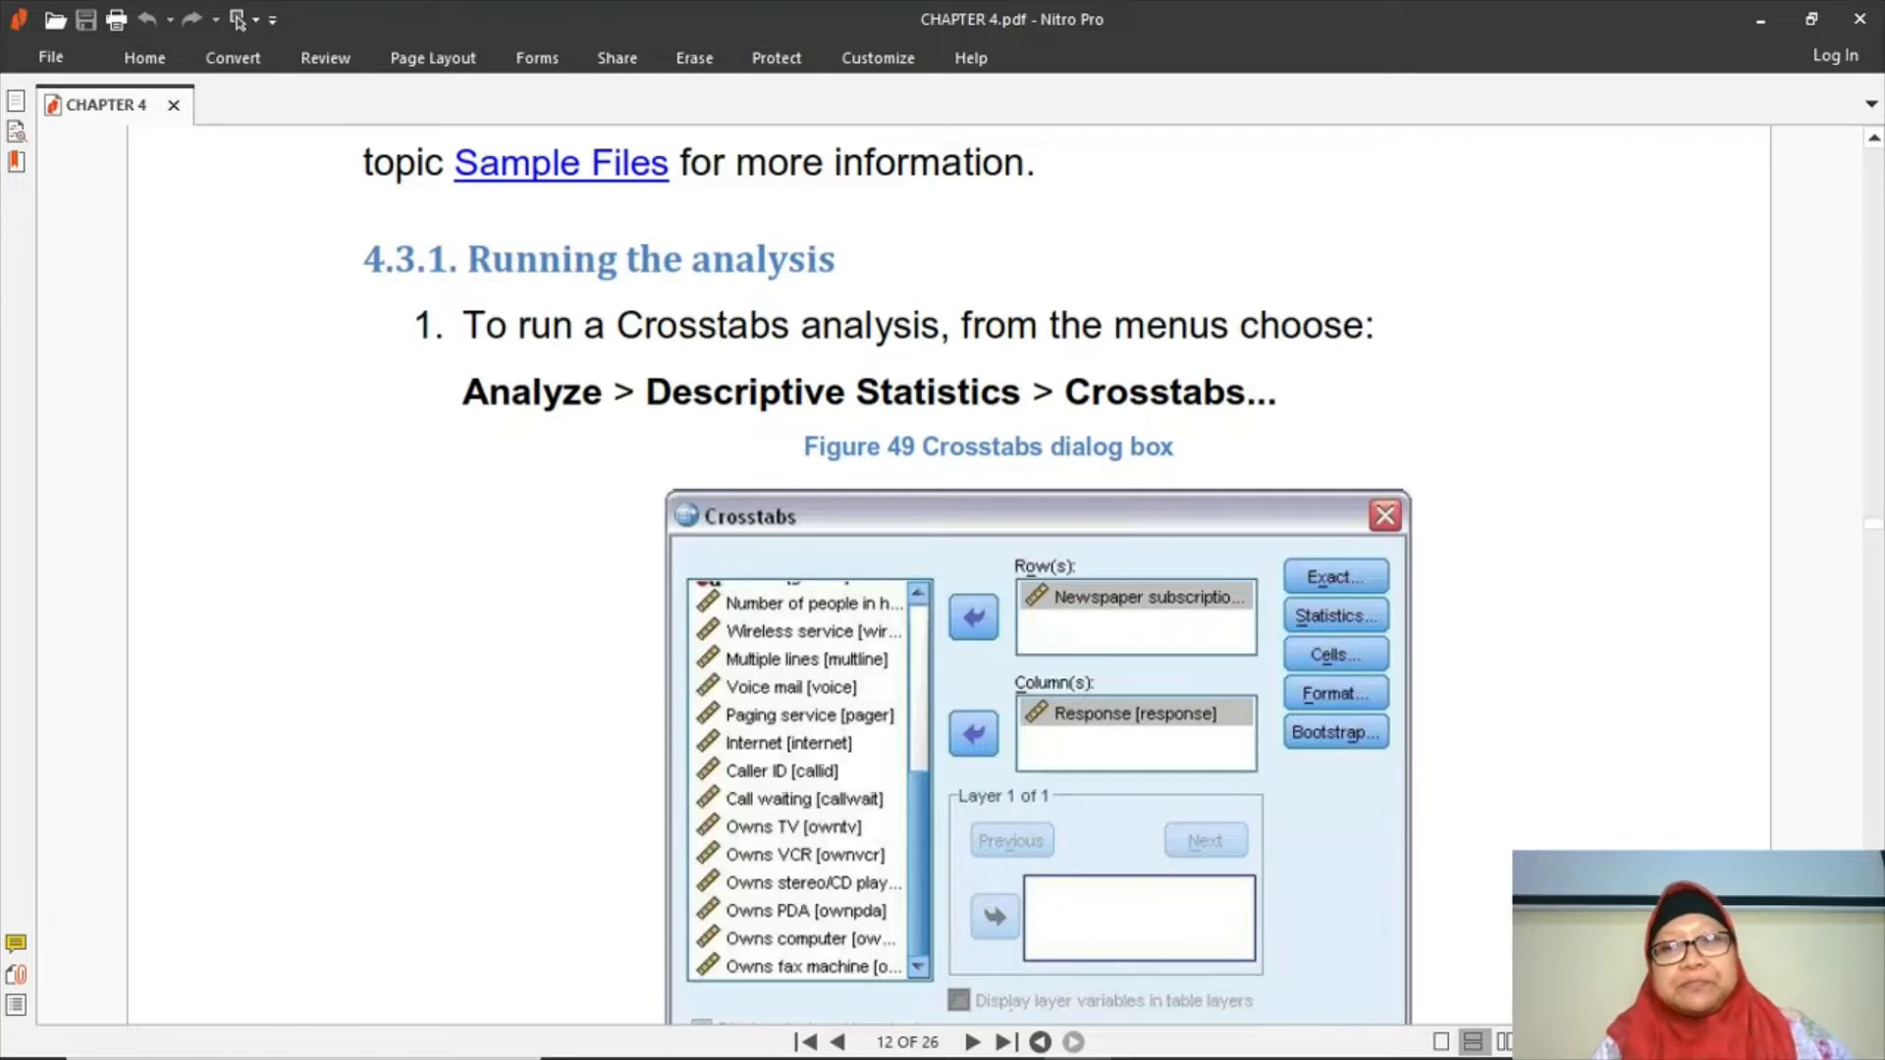
Switch to IBM SPSS Statistics and show the data view of the empty dataset.
{"action": "key", "text": "super"}
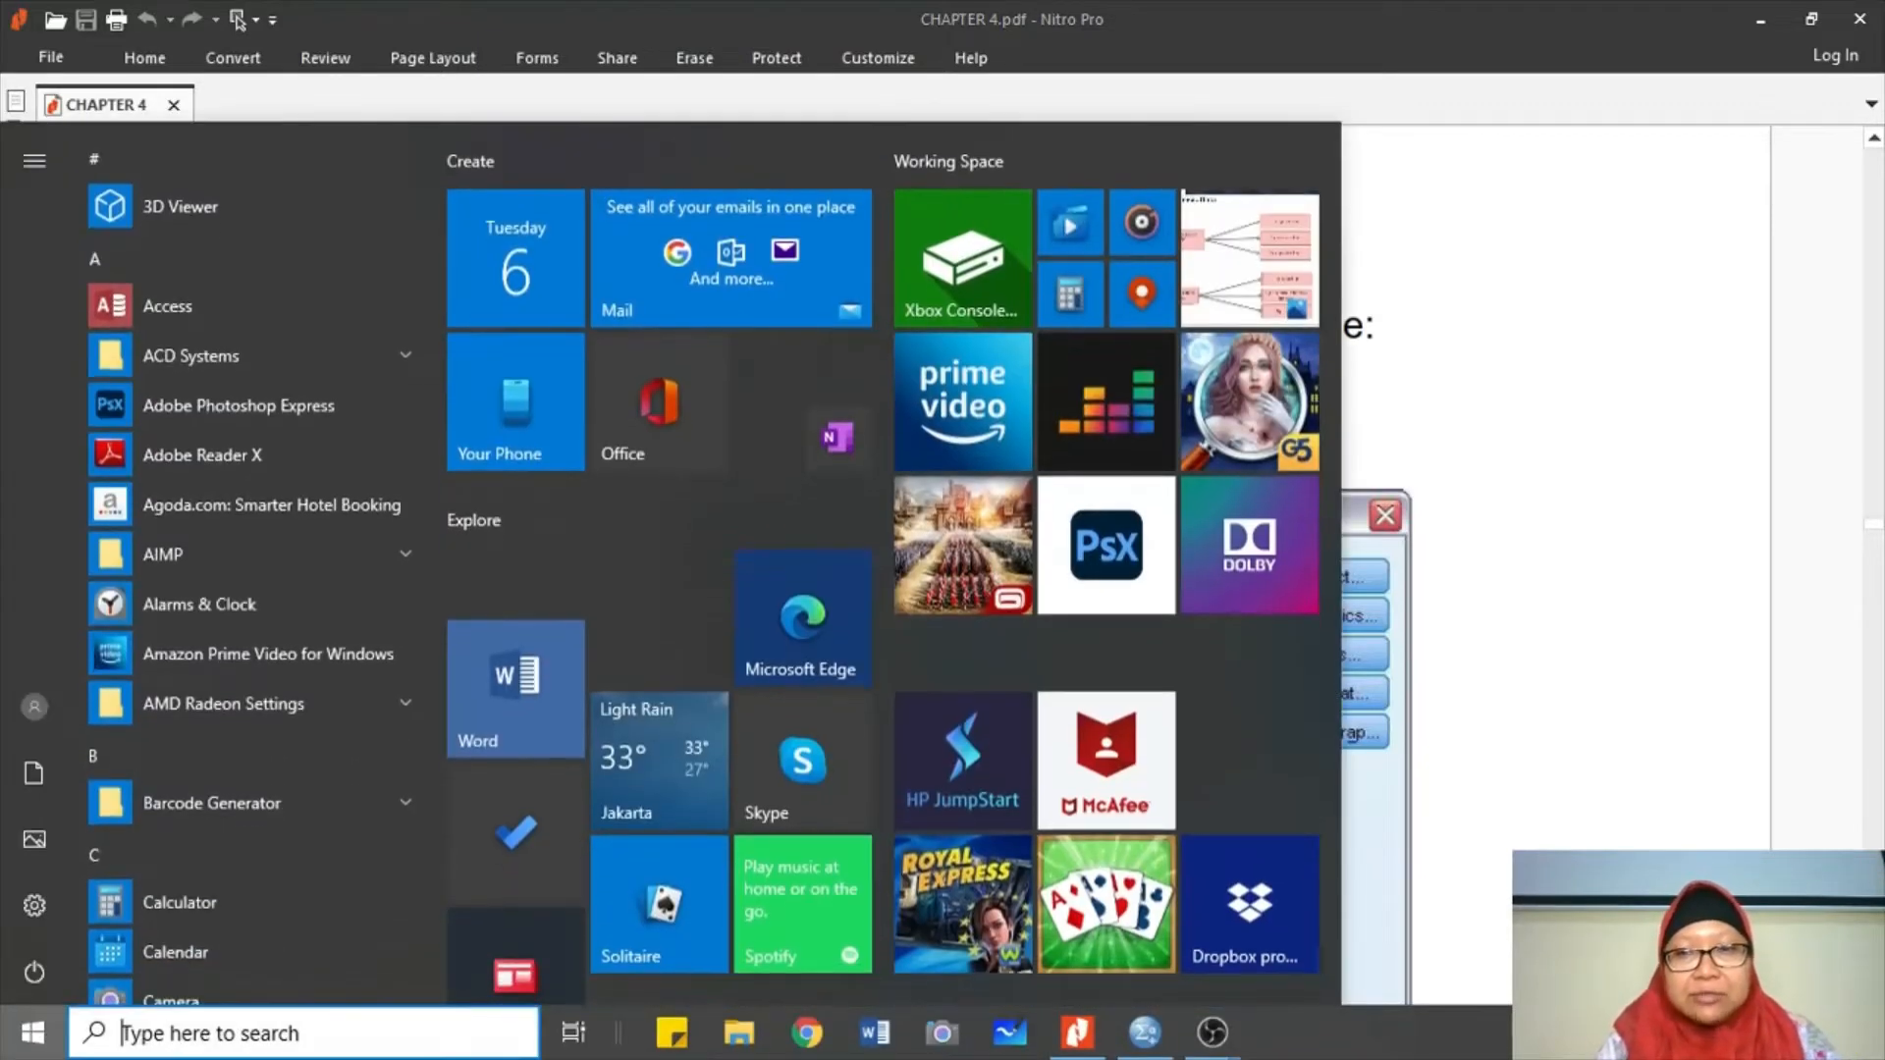
{"action": "left_click", "coordinate": [1147, 1039]}
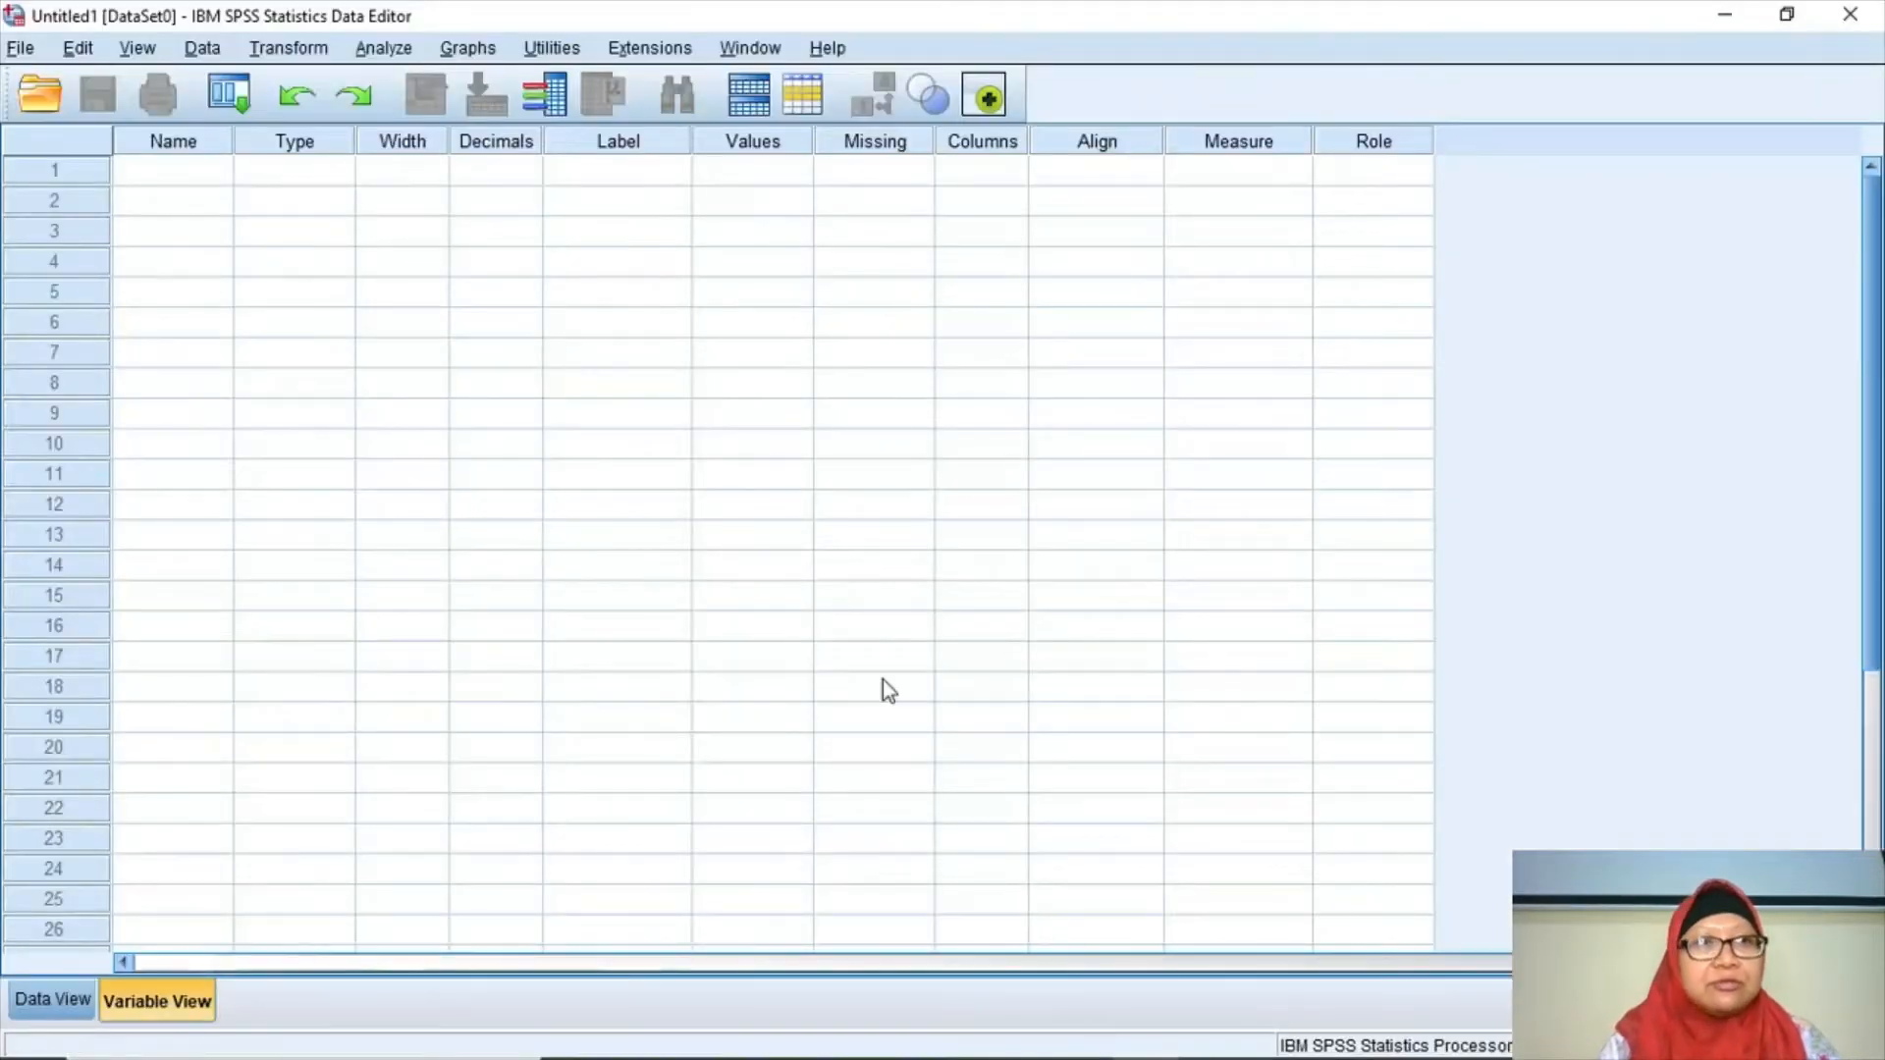
{"action": "left_click", "coordinate": [74, 1004]}
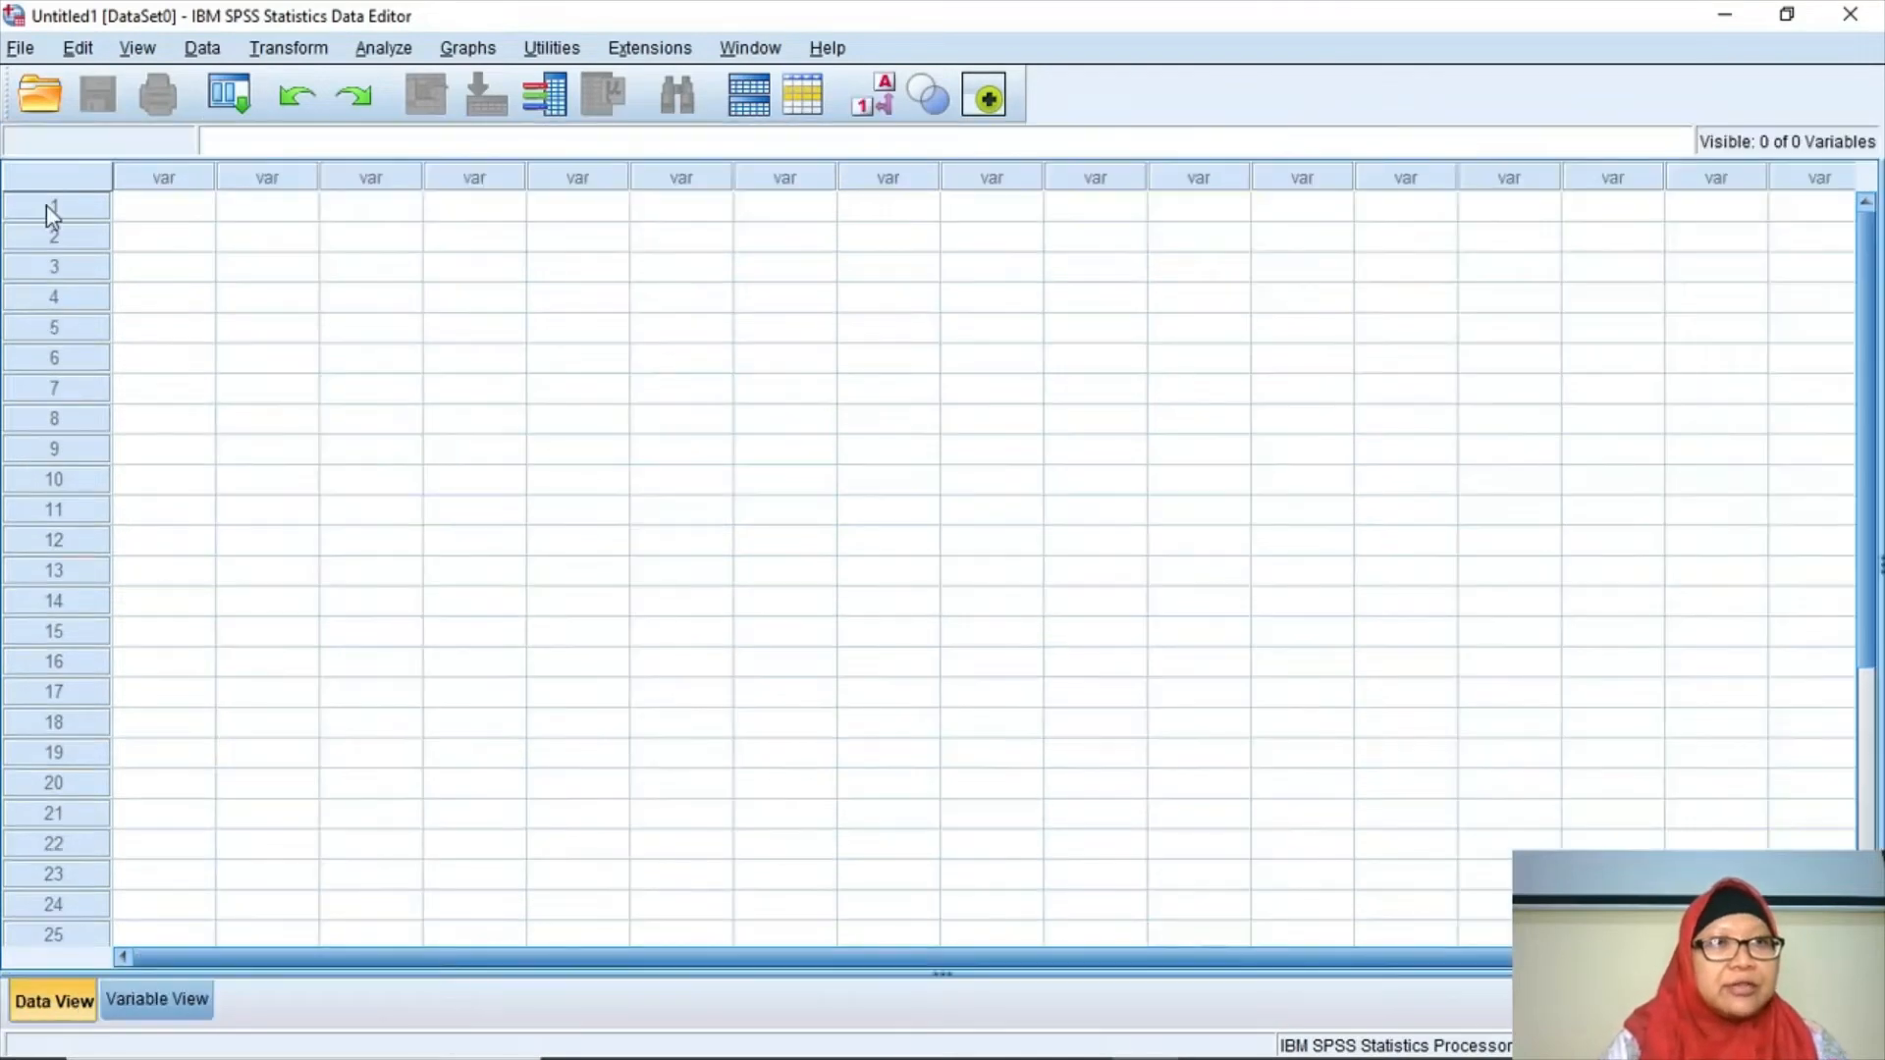
Open the sample data file demo.sav from the English samples folder.
{"action": "left_click", "coordinate": [41, 94]}
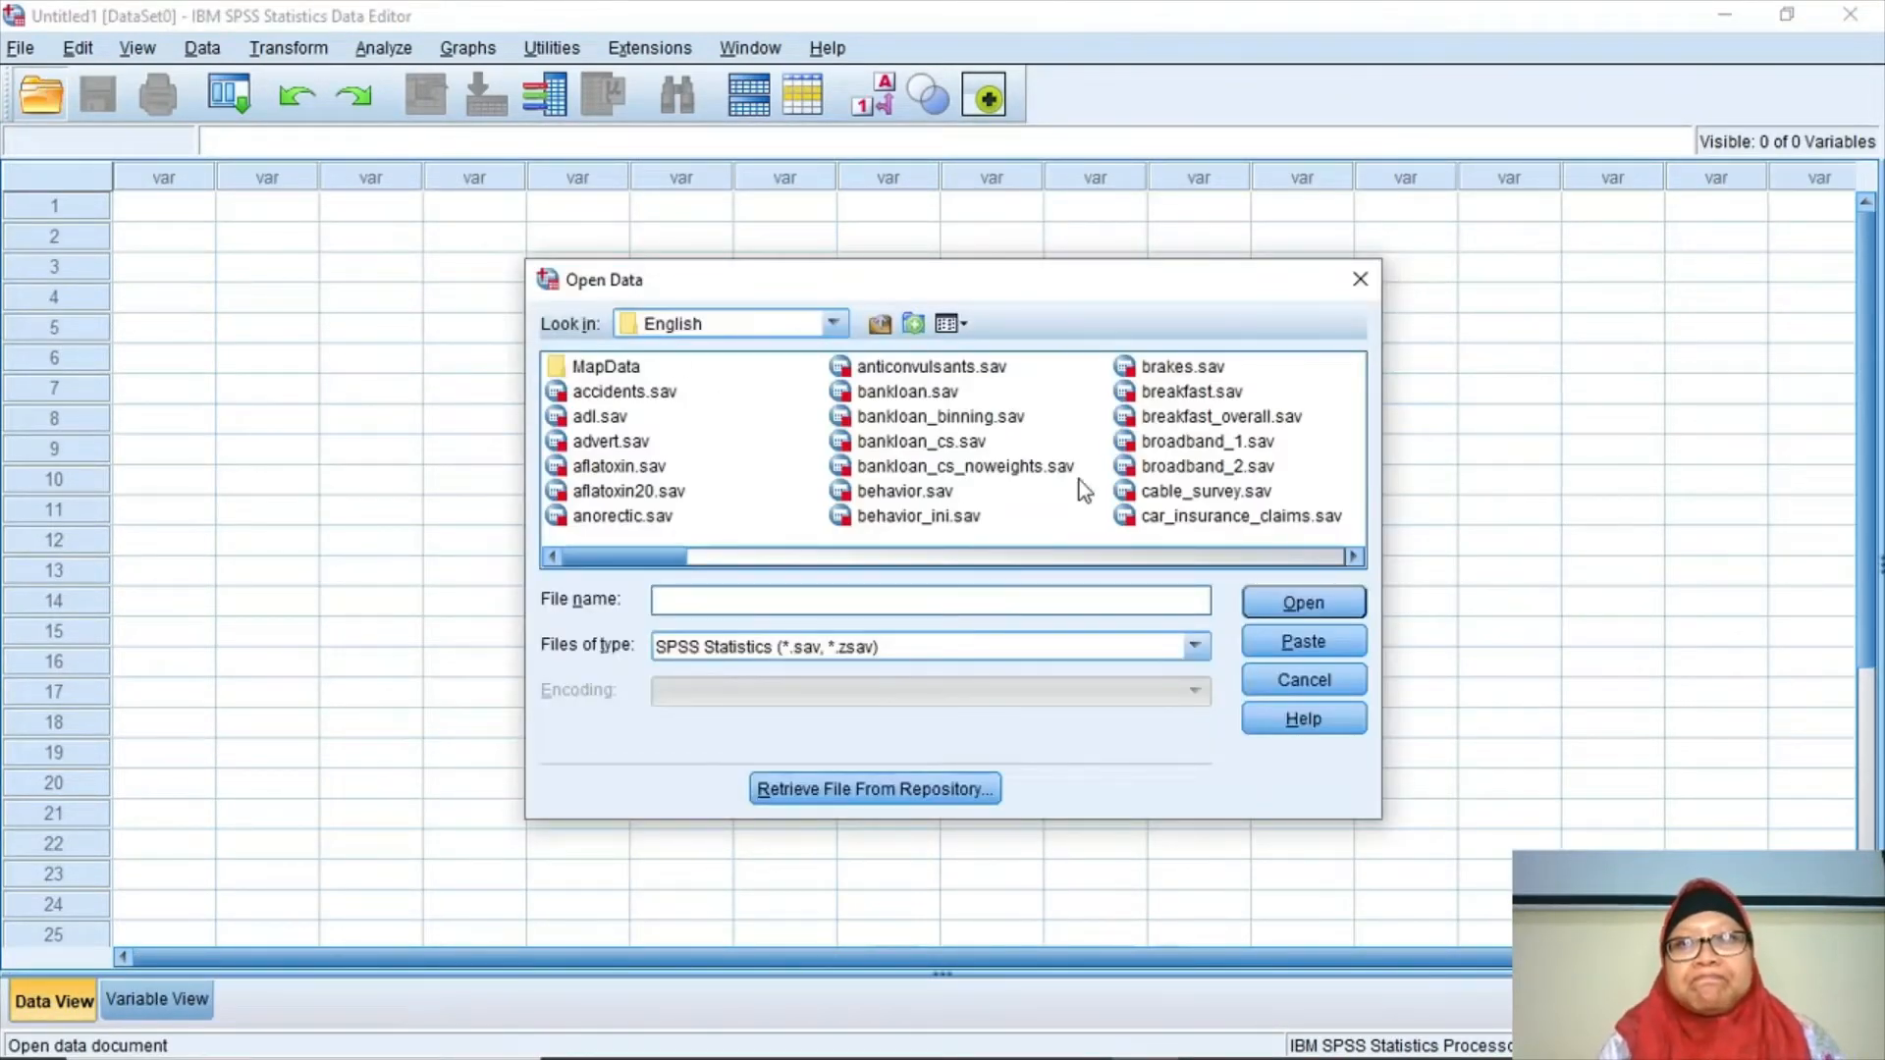
{"action": "left_click", "coordinate": [1174, 481]}
{"action": "key", "text": "Right"}
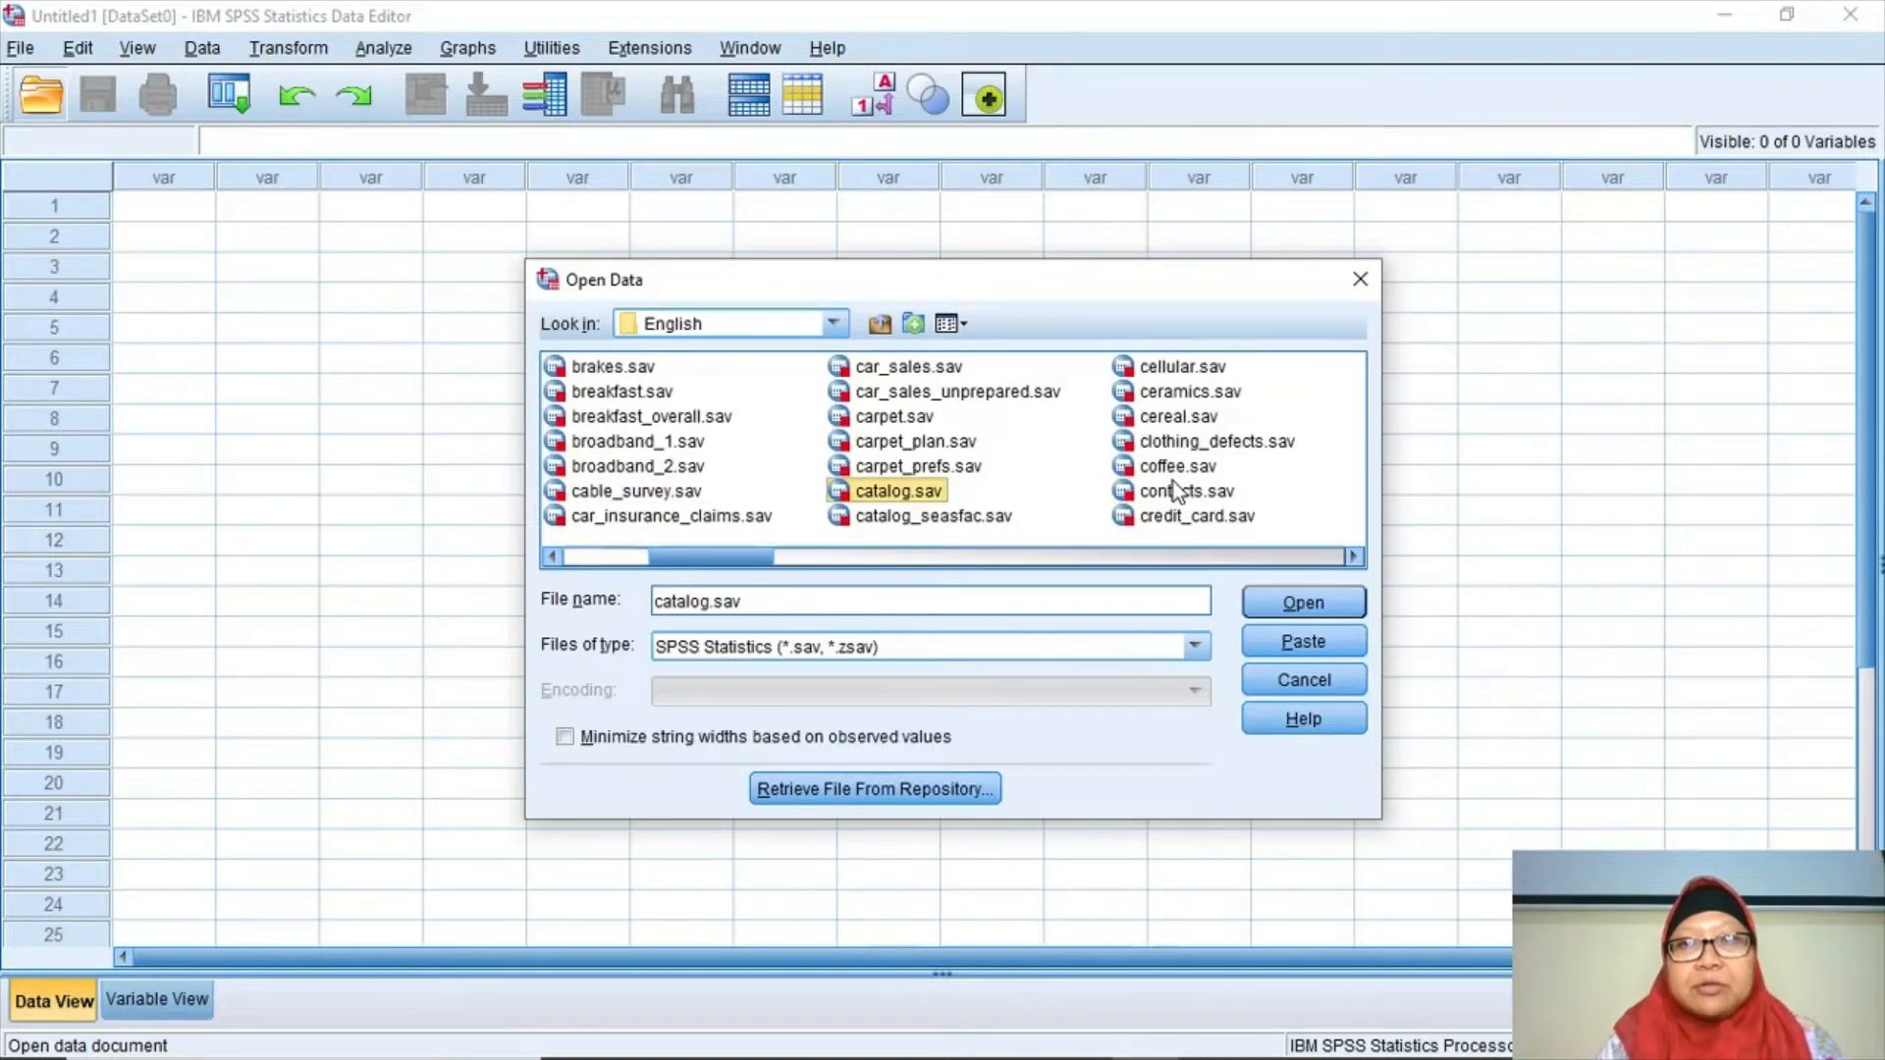
{"action": "key", "text": "Right"}
{"action": "key", "text": "Right"}
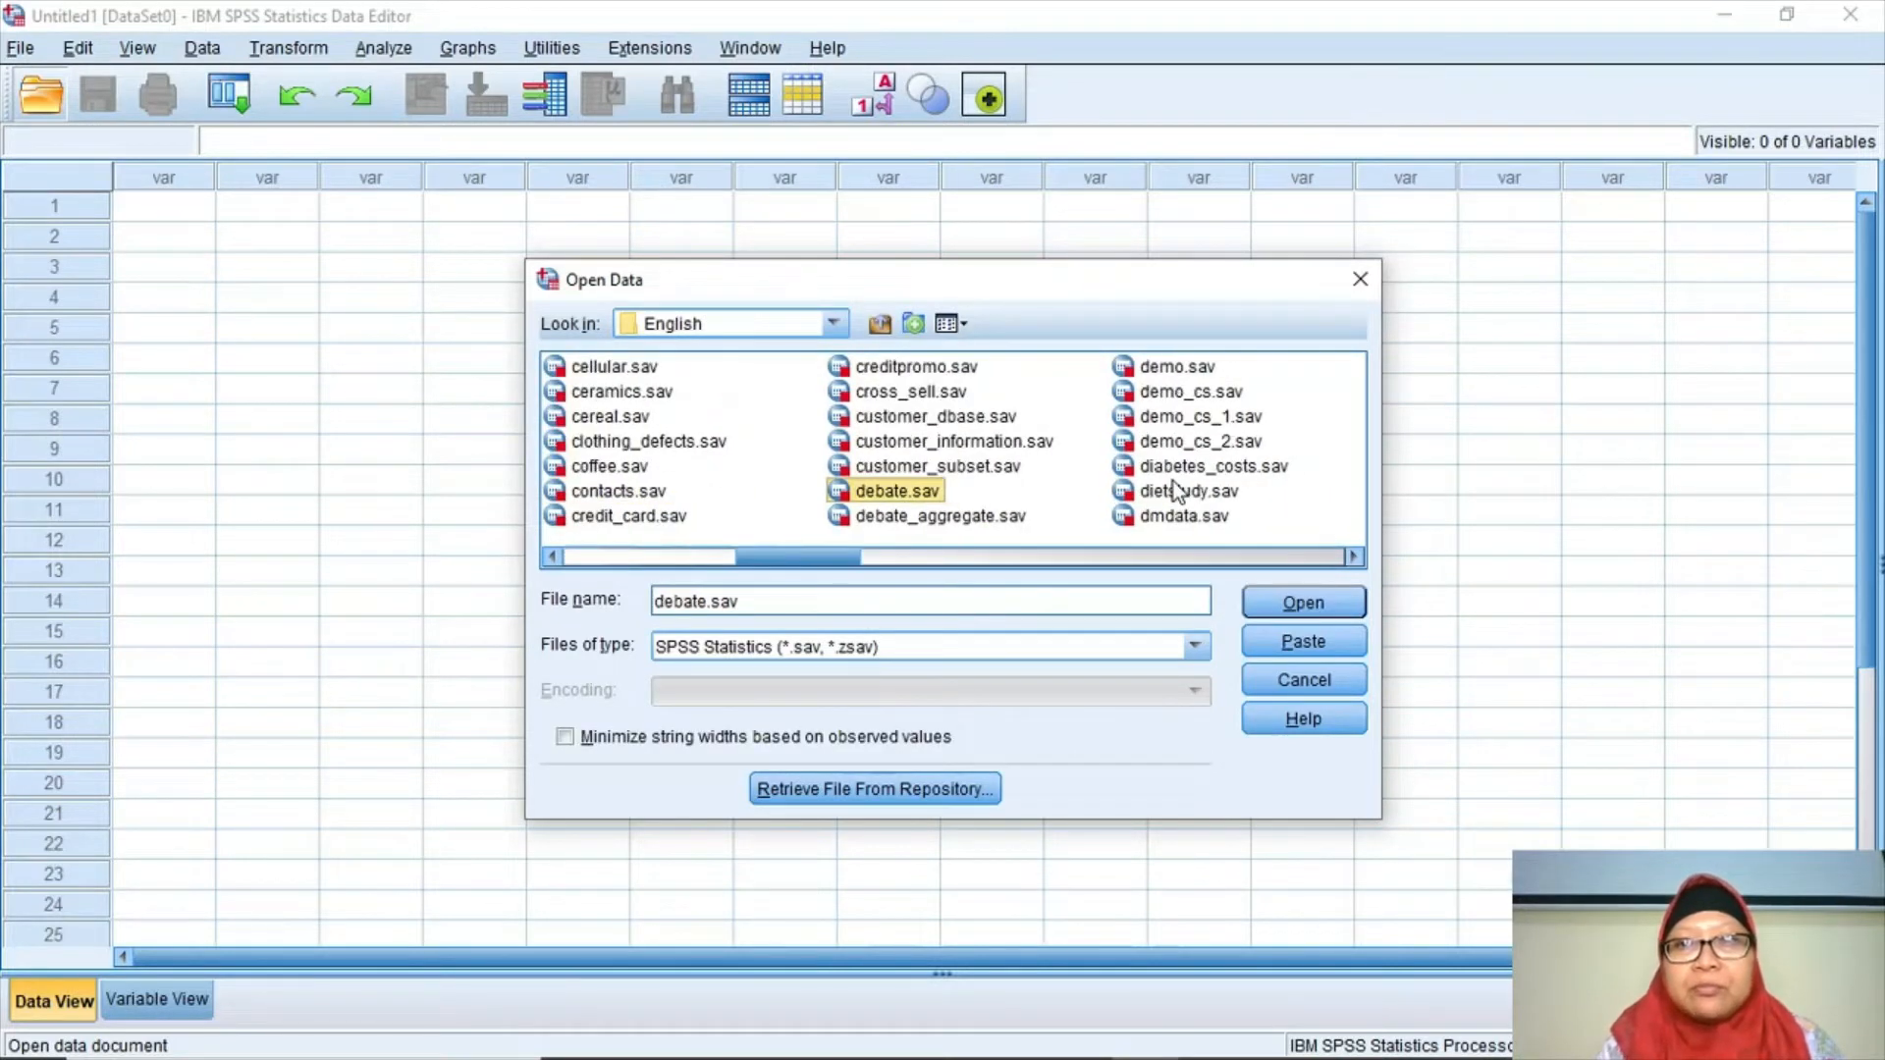
{"action": "key", "text": "Right"}
{"action": "key", "text": "Up"}
{"action": "key", "text": "Up"}
{"action": "key", "text": "Up"}
{"action": "key", "text": "Up"}
{"action": "key", "text": "Up"}
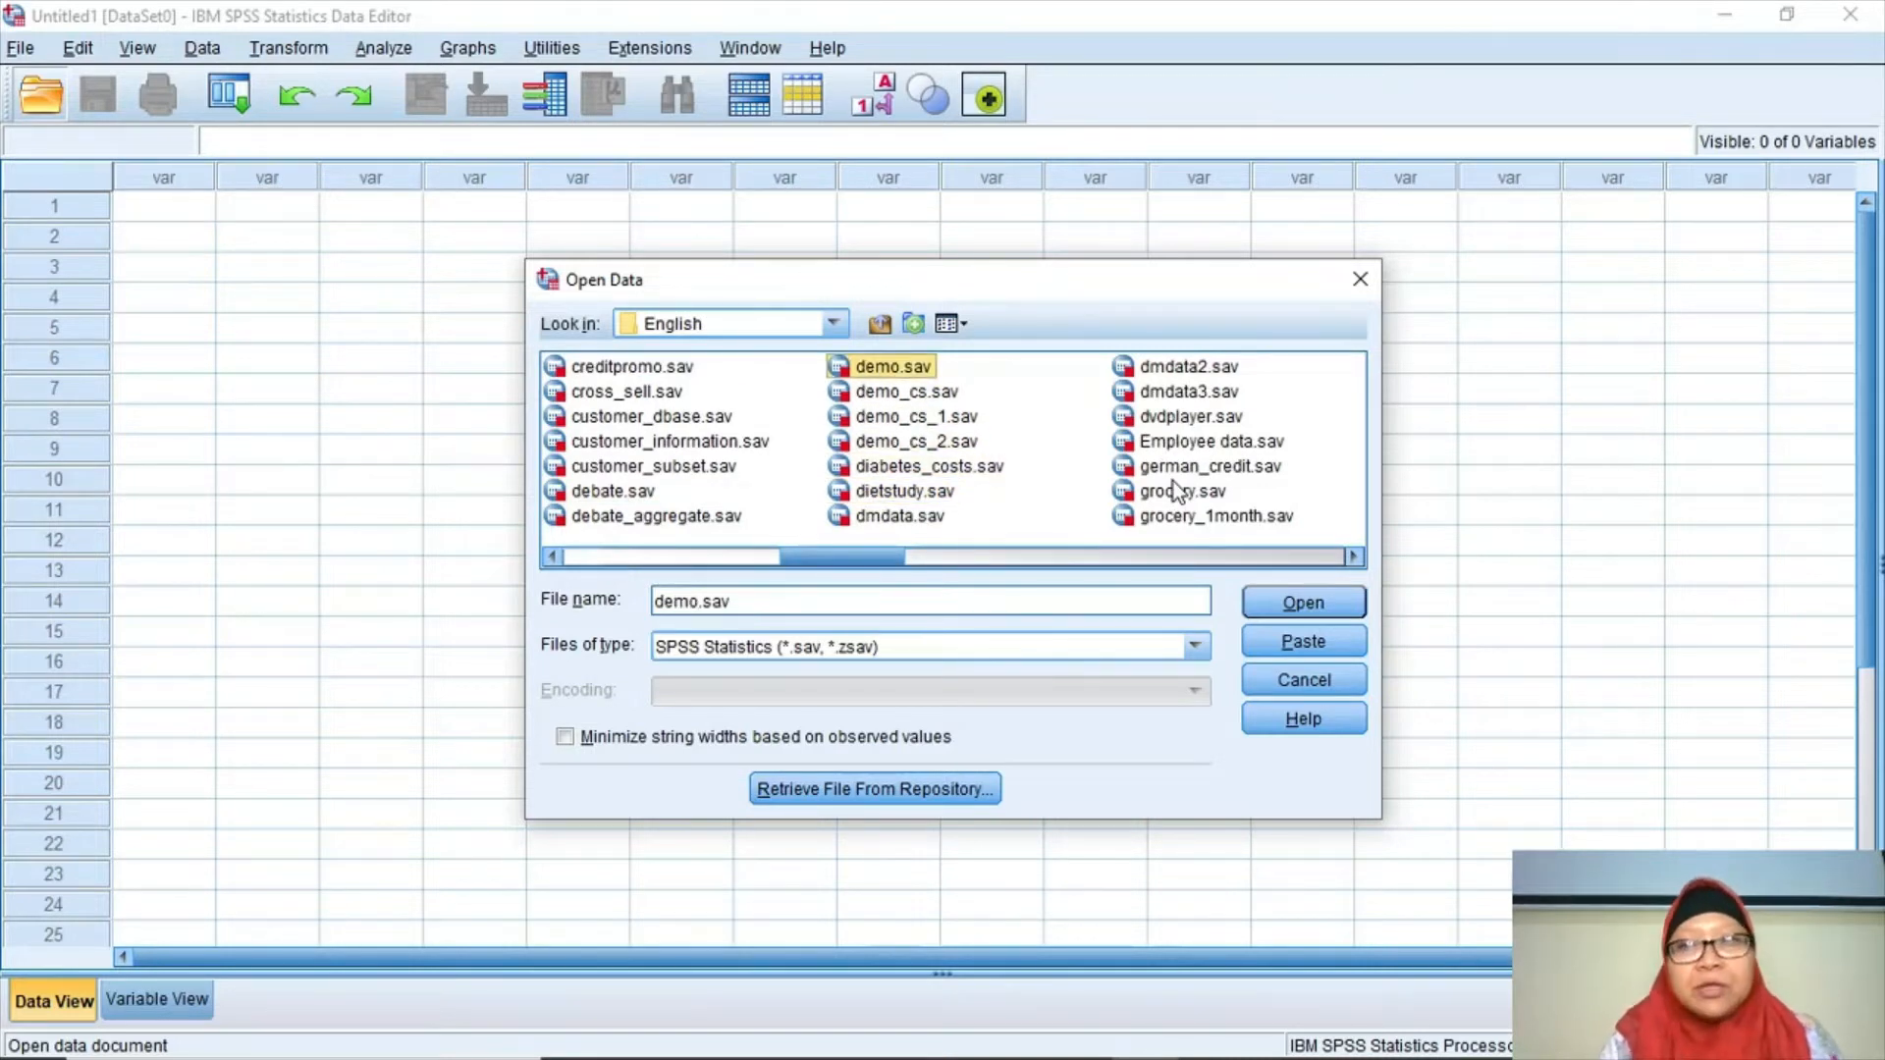
{"action": "left_click", "coordinate": [1262, 603]}
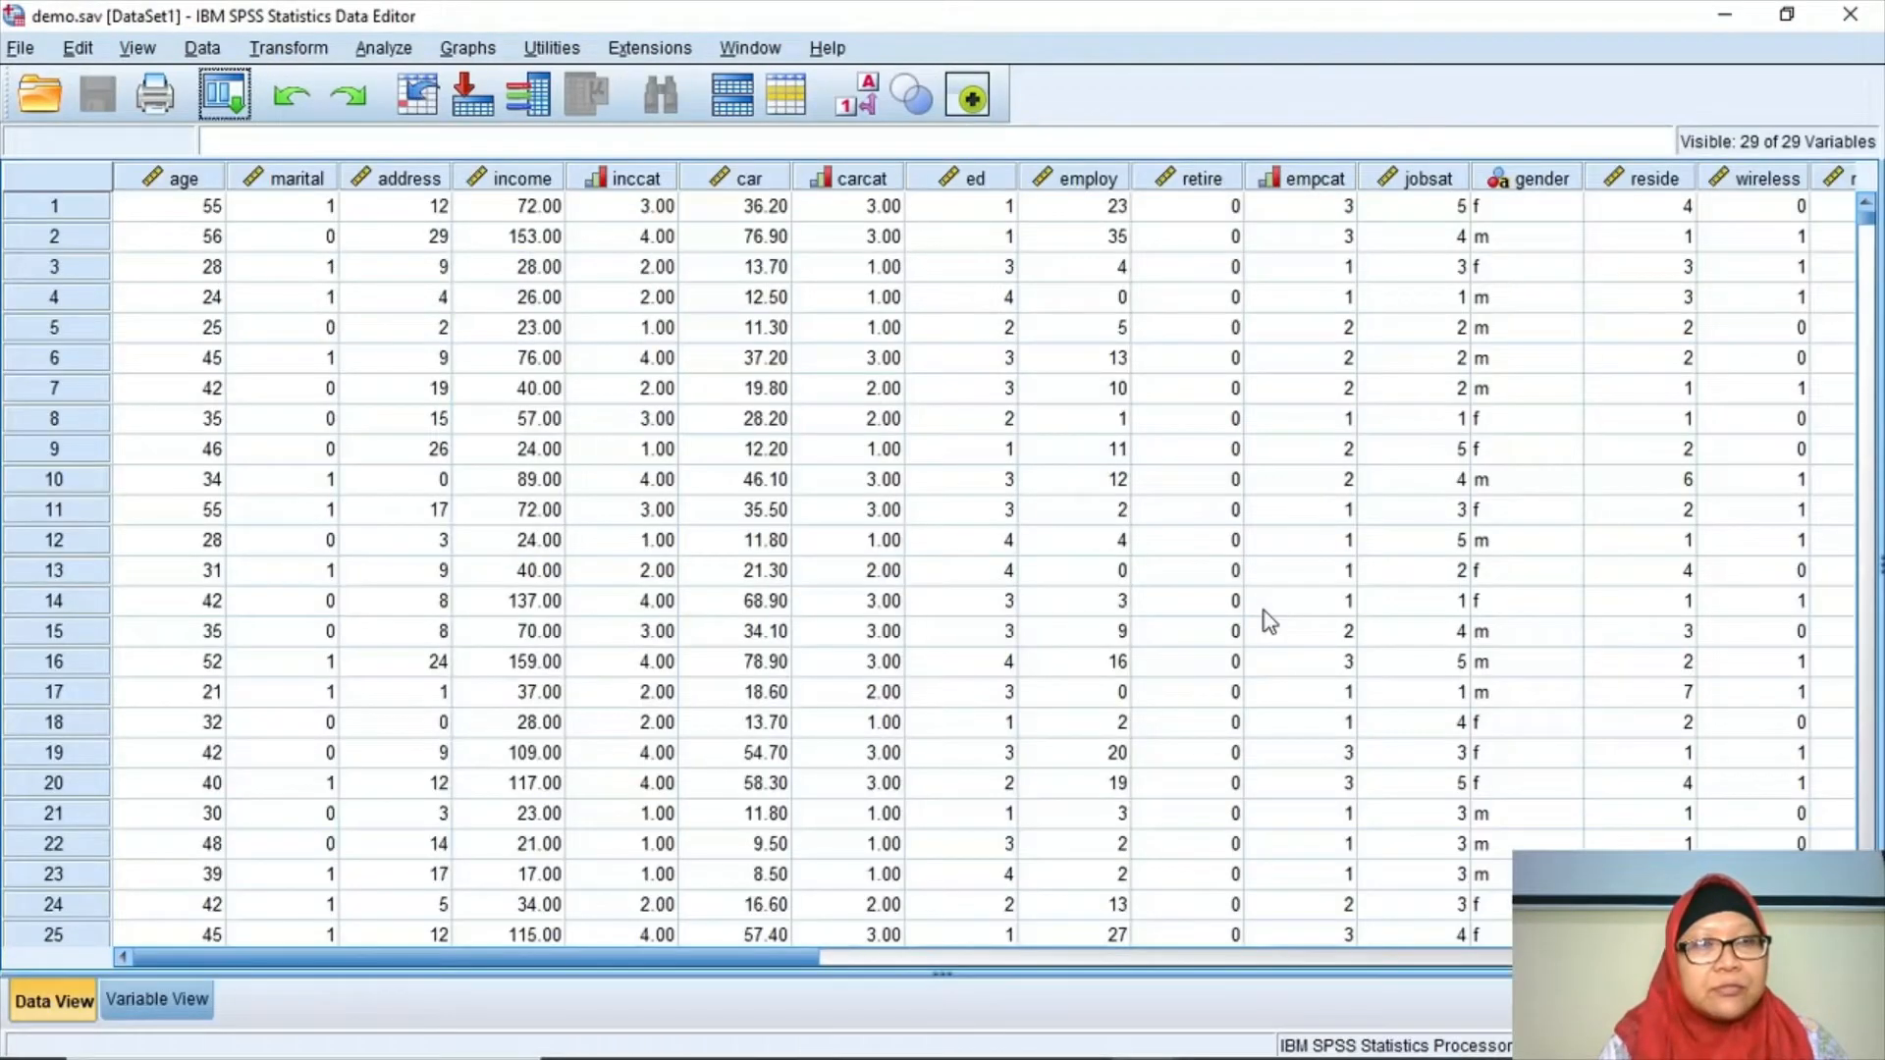
Examine the variable definitions of demo.sav, locating the Newspaper subscription and Response variables at the end of the list.
{"action": "left_click", "coordinate": [177, 1011]}
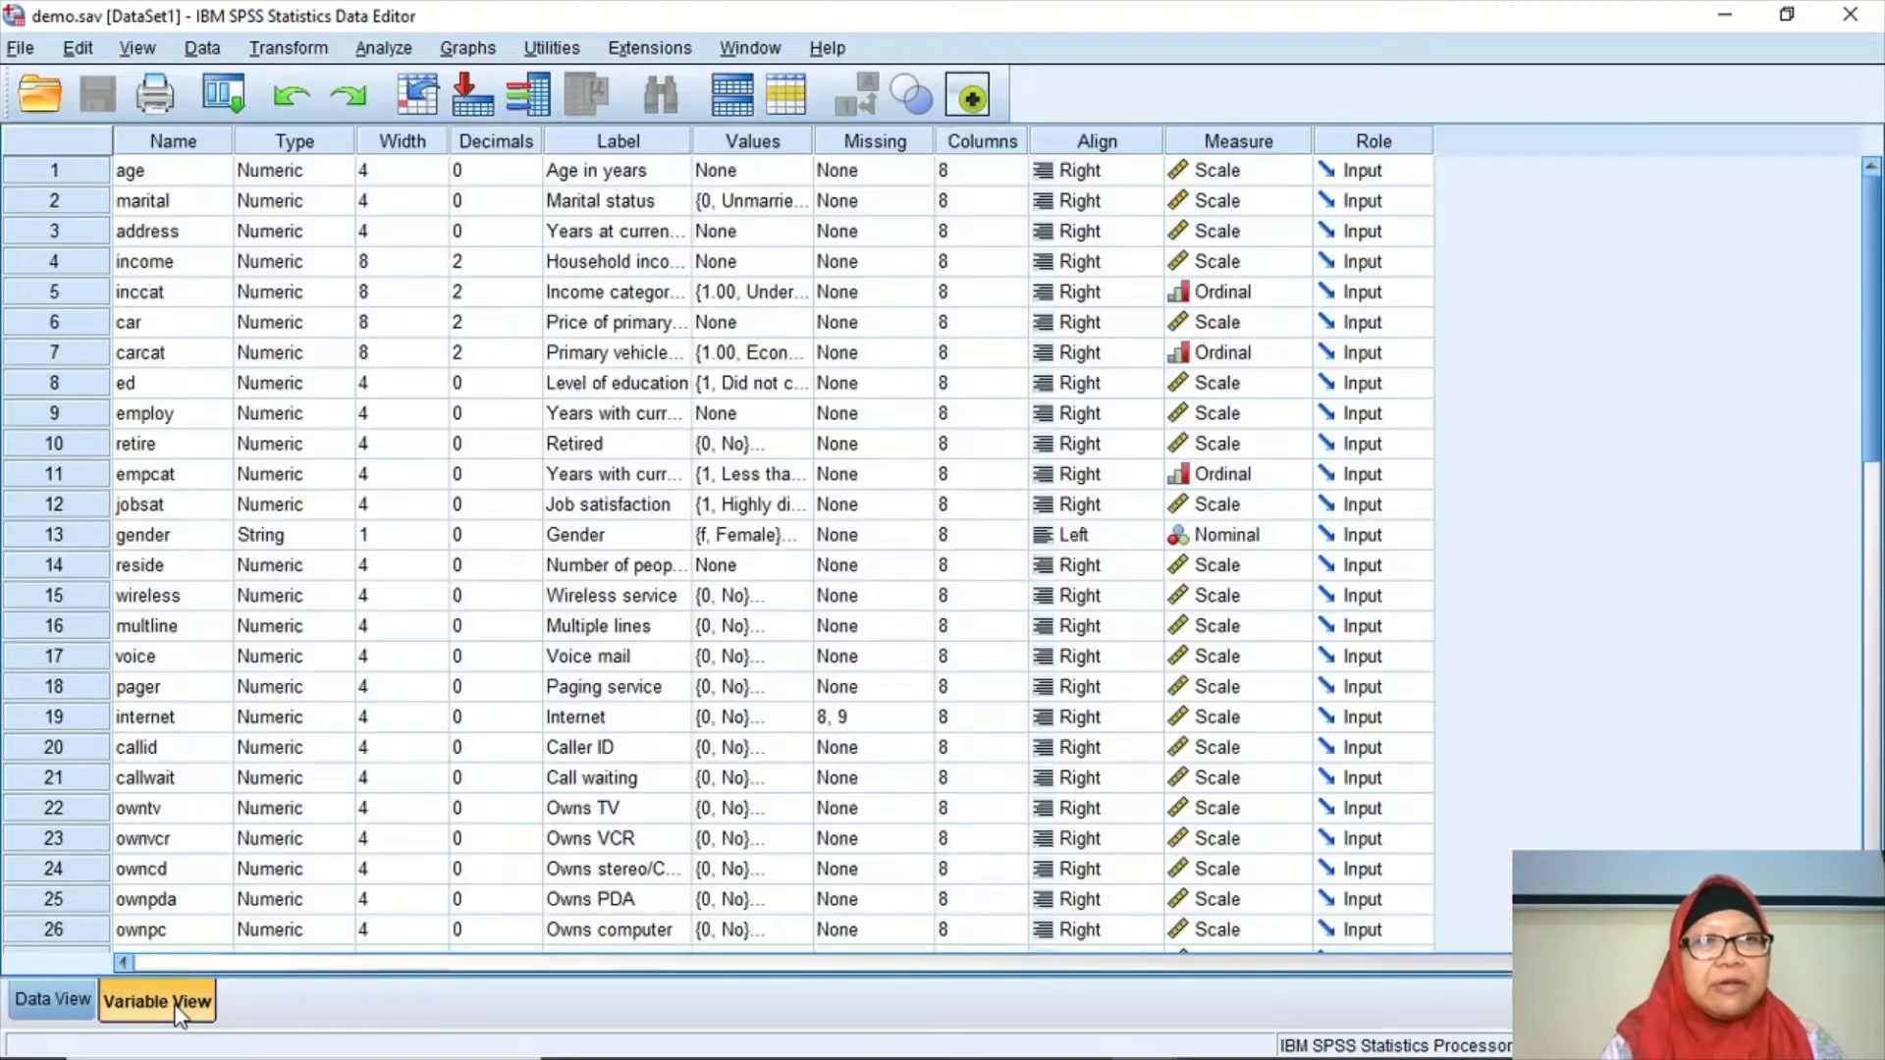
{"action": "left_click", "coordinate": [581, 656]}
{"action": "key", "text": "Up"}
{"action": "key", "text": "Up"}
{"action": "key", "text": "Up"}
{"action": "key", "text": "Down"}
{"action": "key", "text": "Down"}
{"action": "key", "text": "Down"}
{"action": "key", "text": "Down"}
{"action": "key", "text": "Down"}
{"action": "key", "text": "Down"}
{"action": "key", "text": "Down"}
{"action": "key", "text": "Down"}
{"action": "key", "text": "Down"}
{"action": "key", "text": "Down"}
{"action": "key", "text": "Down"}
{"action": "key", "text": "Down"}
{"action": "key", "text": "Down"}
{"action": "key", "text": "Down"}
{"action": "key", "text": "Down"}
{"action": "key", "text": "Down"}
{"action": "key", "text": "Down"}
{"action": "key", "text": "Down"}
{"action": "key", "text": "Down"}
{"action": "key", "text": "Down"}
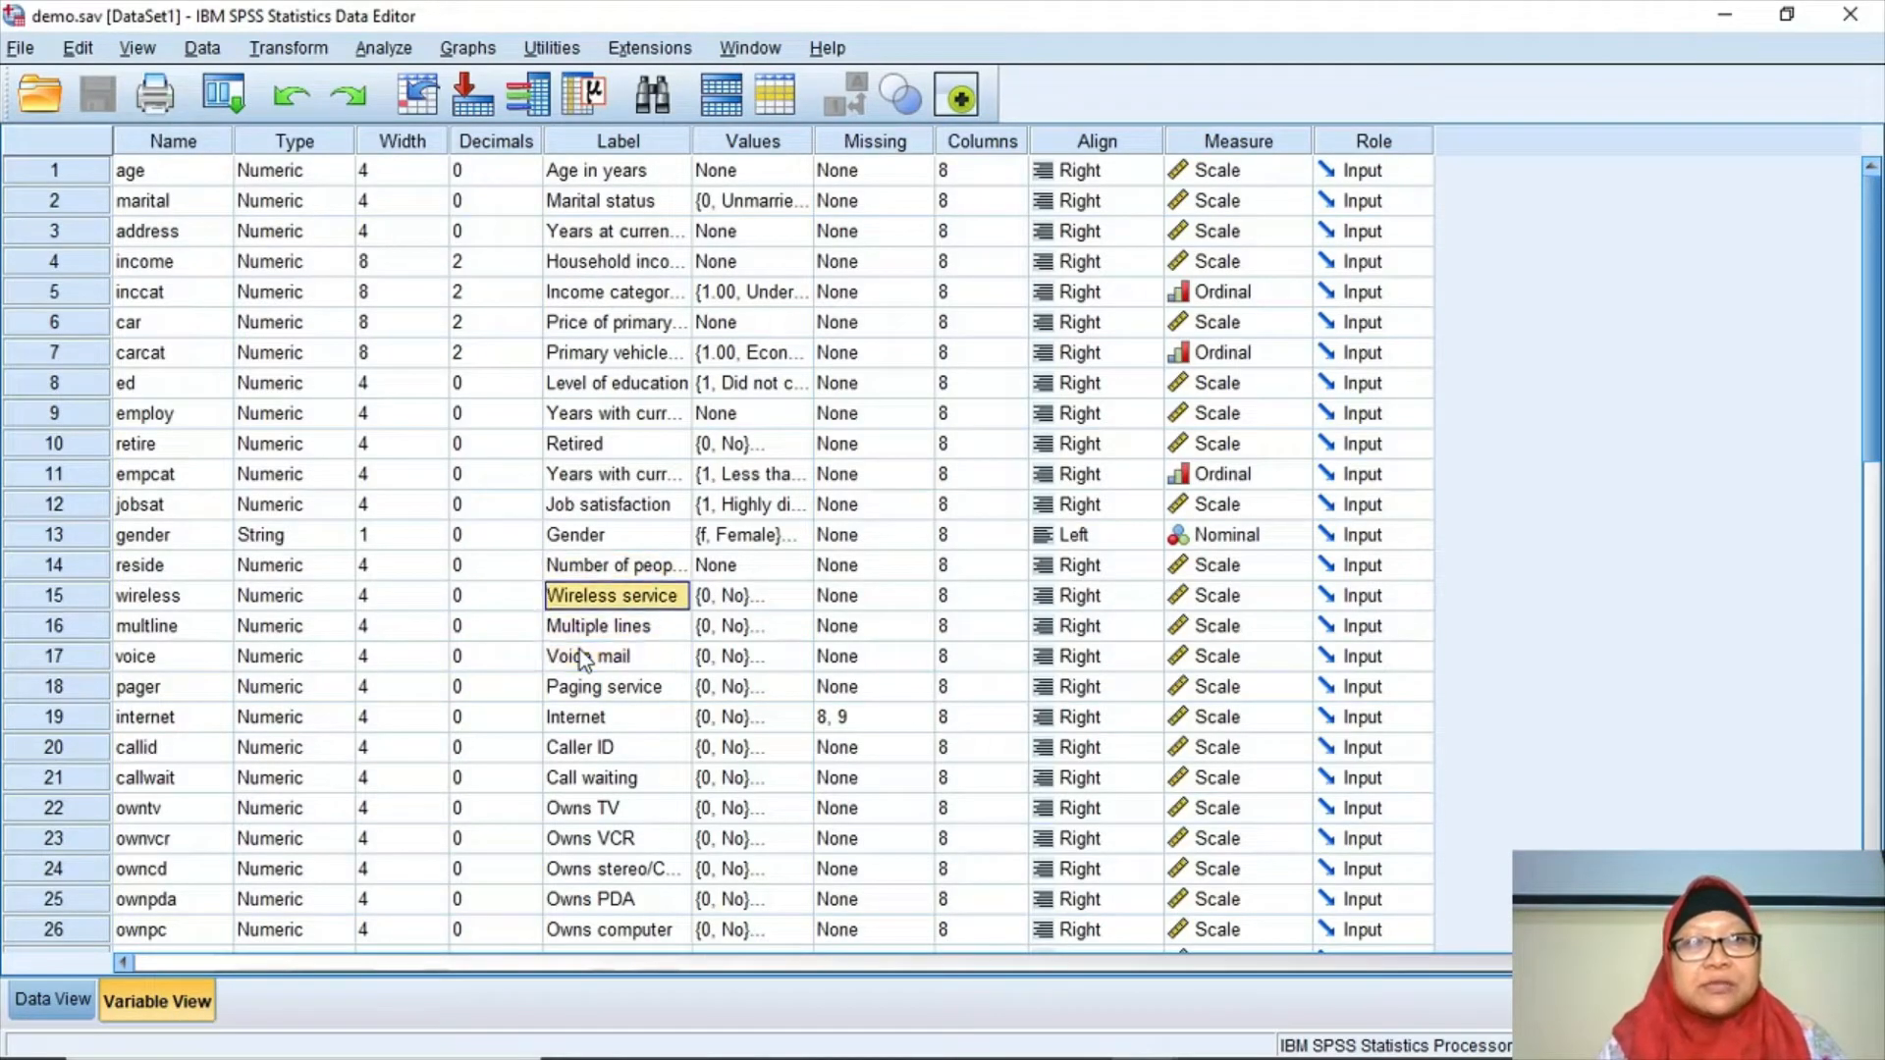
{"action": "key", "text": "Down"}
{"action": "key", "text": "Down"}
{"action": "key", "text": "Down"}
{"action": "key", "text": "Up"}
{"action": "key", "text": "Up"}
{"action": "key", "text": "Up"}
{"action": "key", "text": "Up"}
{"action": "key", "text": "Up"}
{"action": "key", "text": "Up"}
{"action": "key", "text": "Up"}
{"action": "key", "text": "Up"}
{"action": "key", "text": "Up"}
{"action": "key", "text": "Up"}
{"action": "key", "text": "Up"}
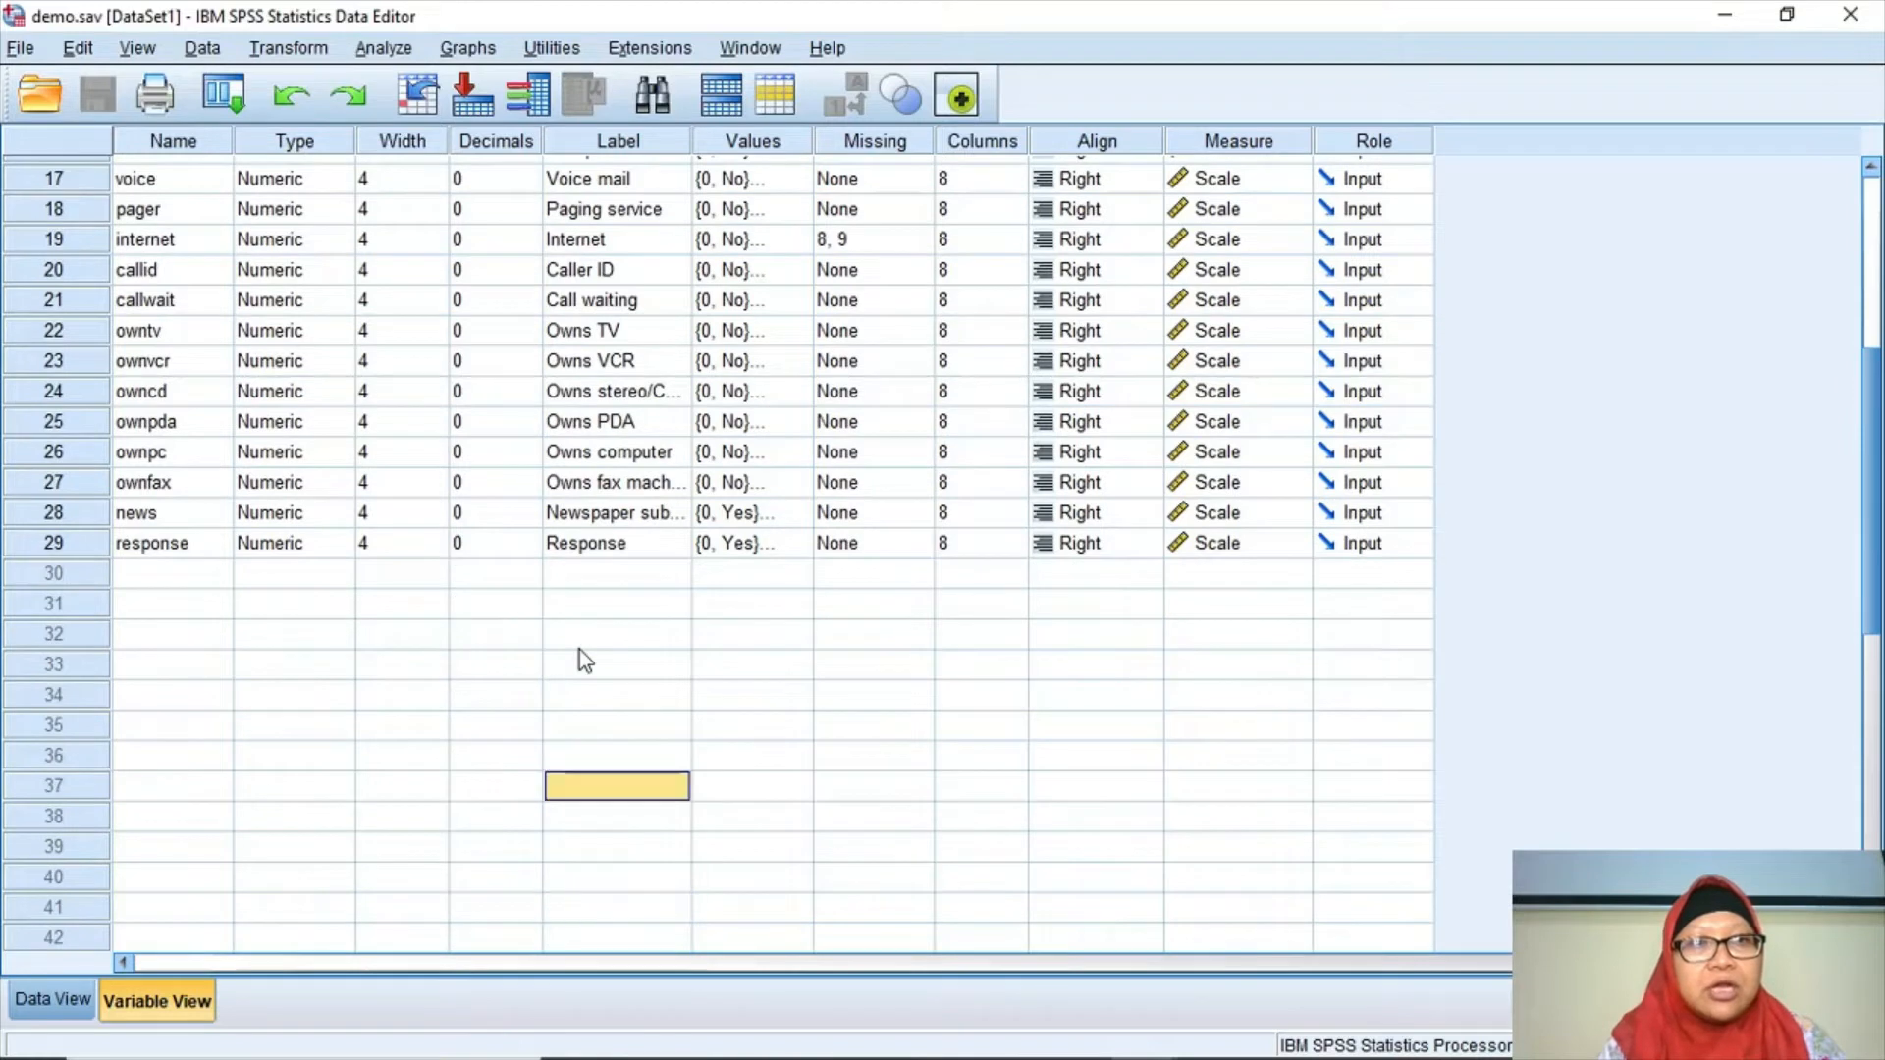
{"action": "key", "text": "Up"}
{"action": "key", "text": "Up"}
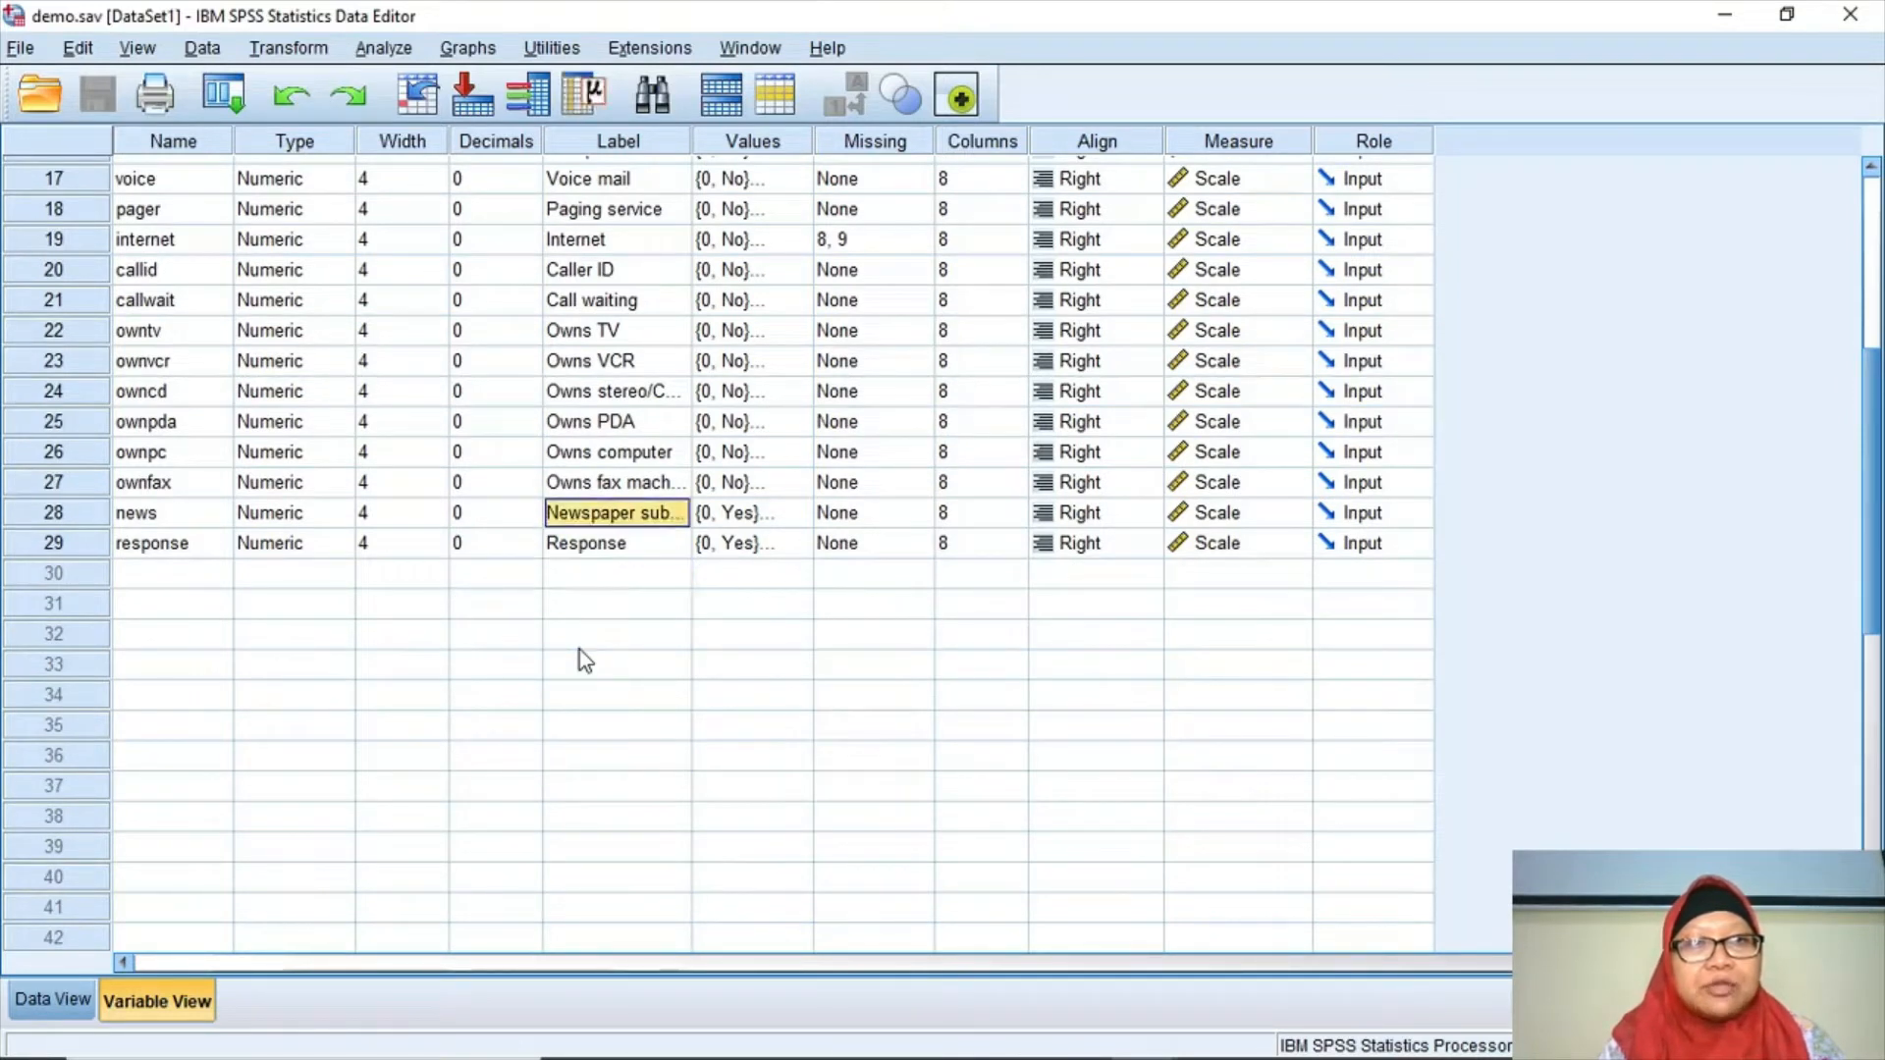
{"action": "key", "text": "Down"}
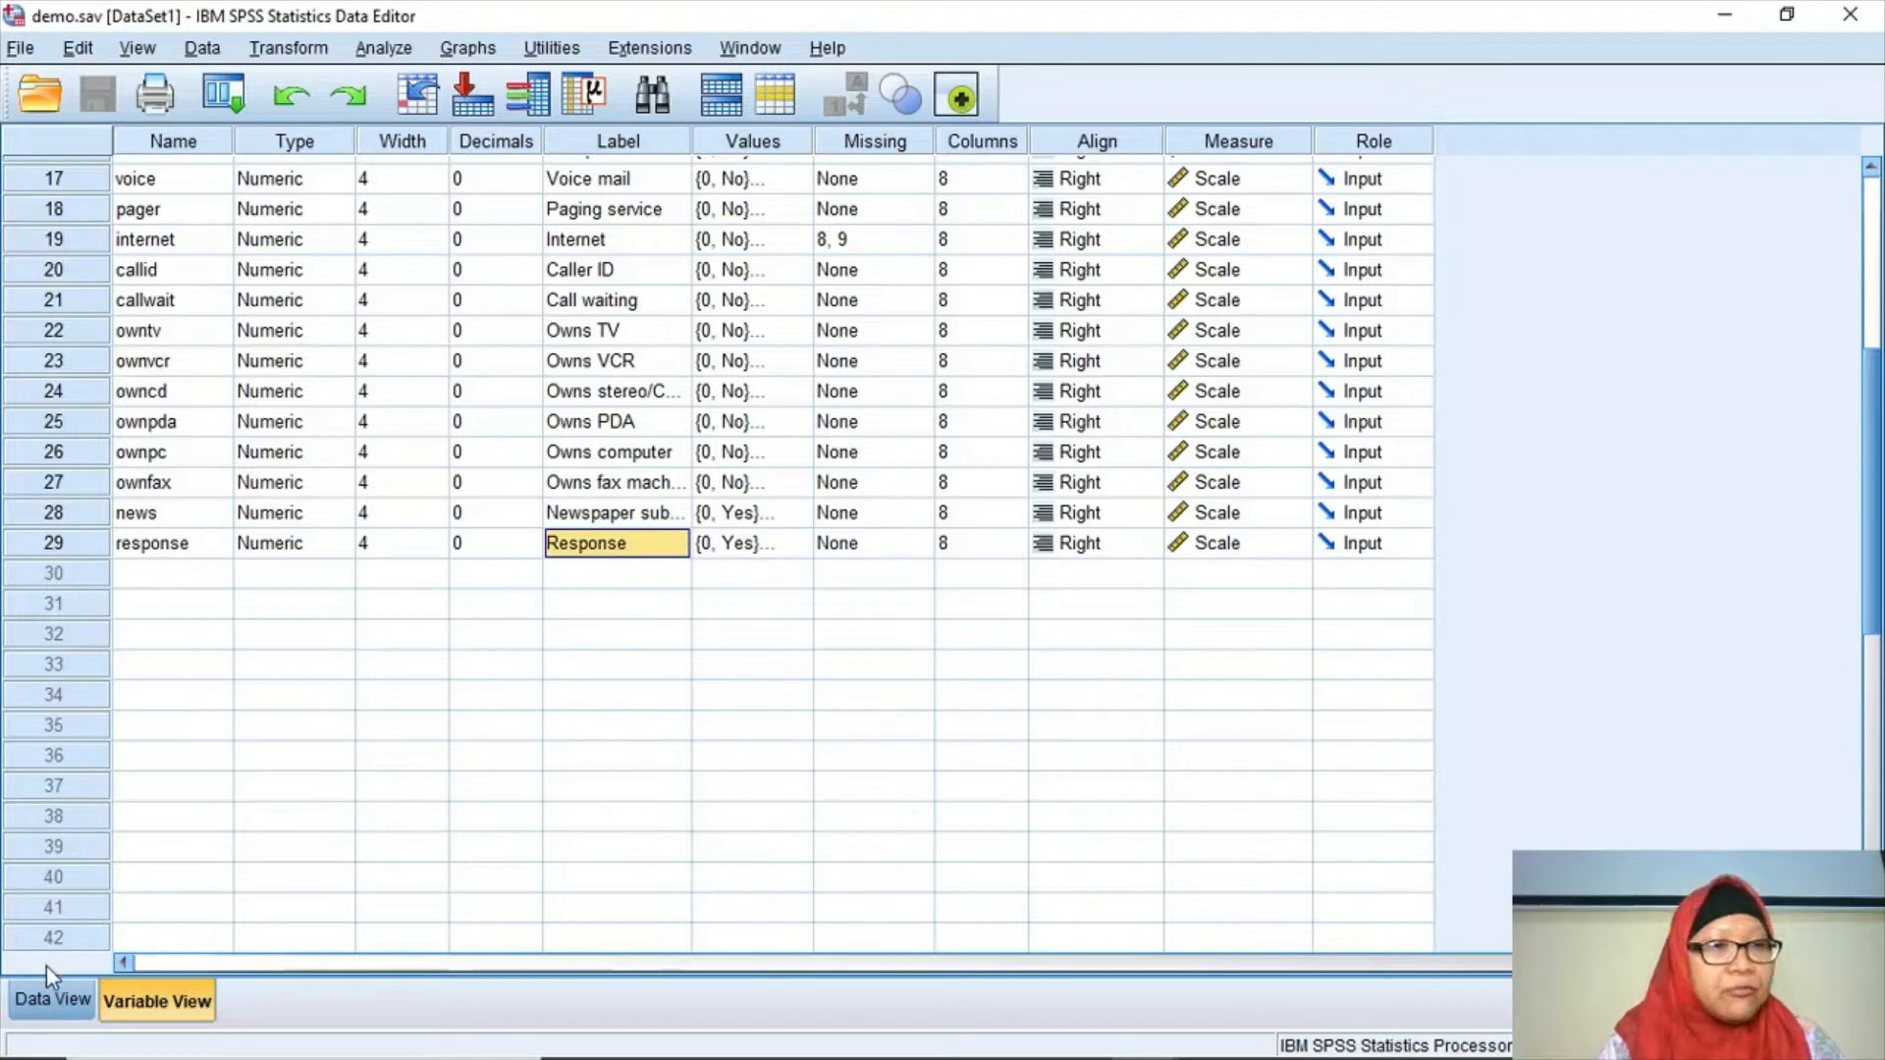
Set up a Crosstabs analysis from the data view with Newspaper subscription as the row variable and Response as the column variable.
{"action": "left_click", "coordinate": [57, 991]}
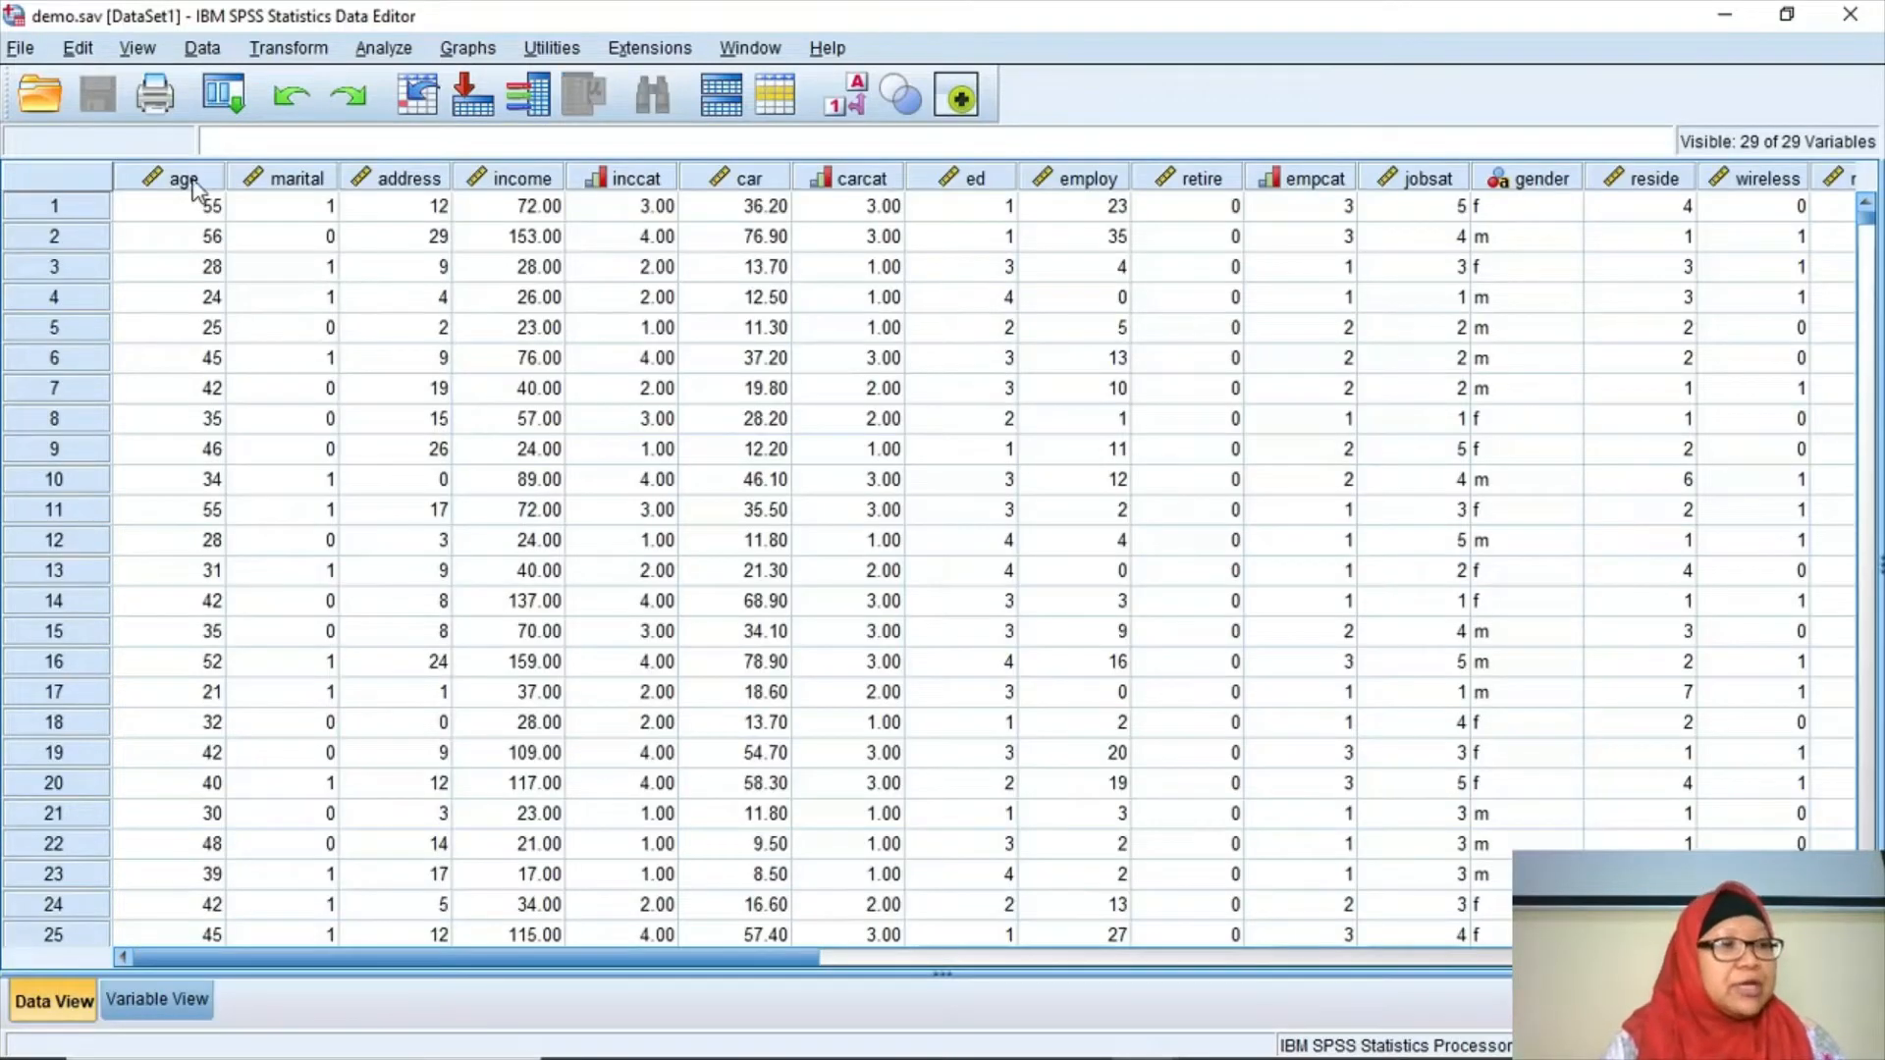
{"action": "left_click", "coordinate": [375, 55]}
{"action": "mouse_move", "coordinate": [444, 116]}
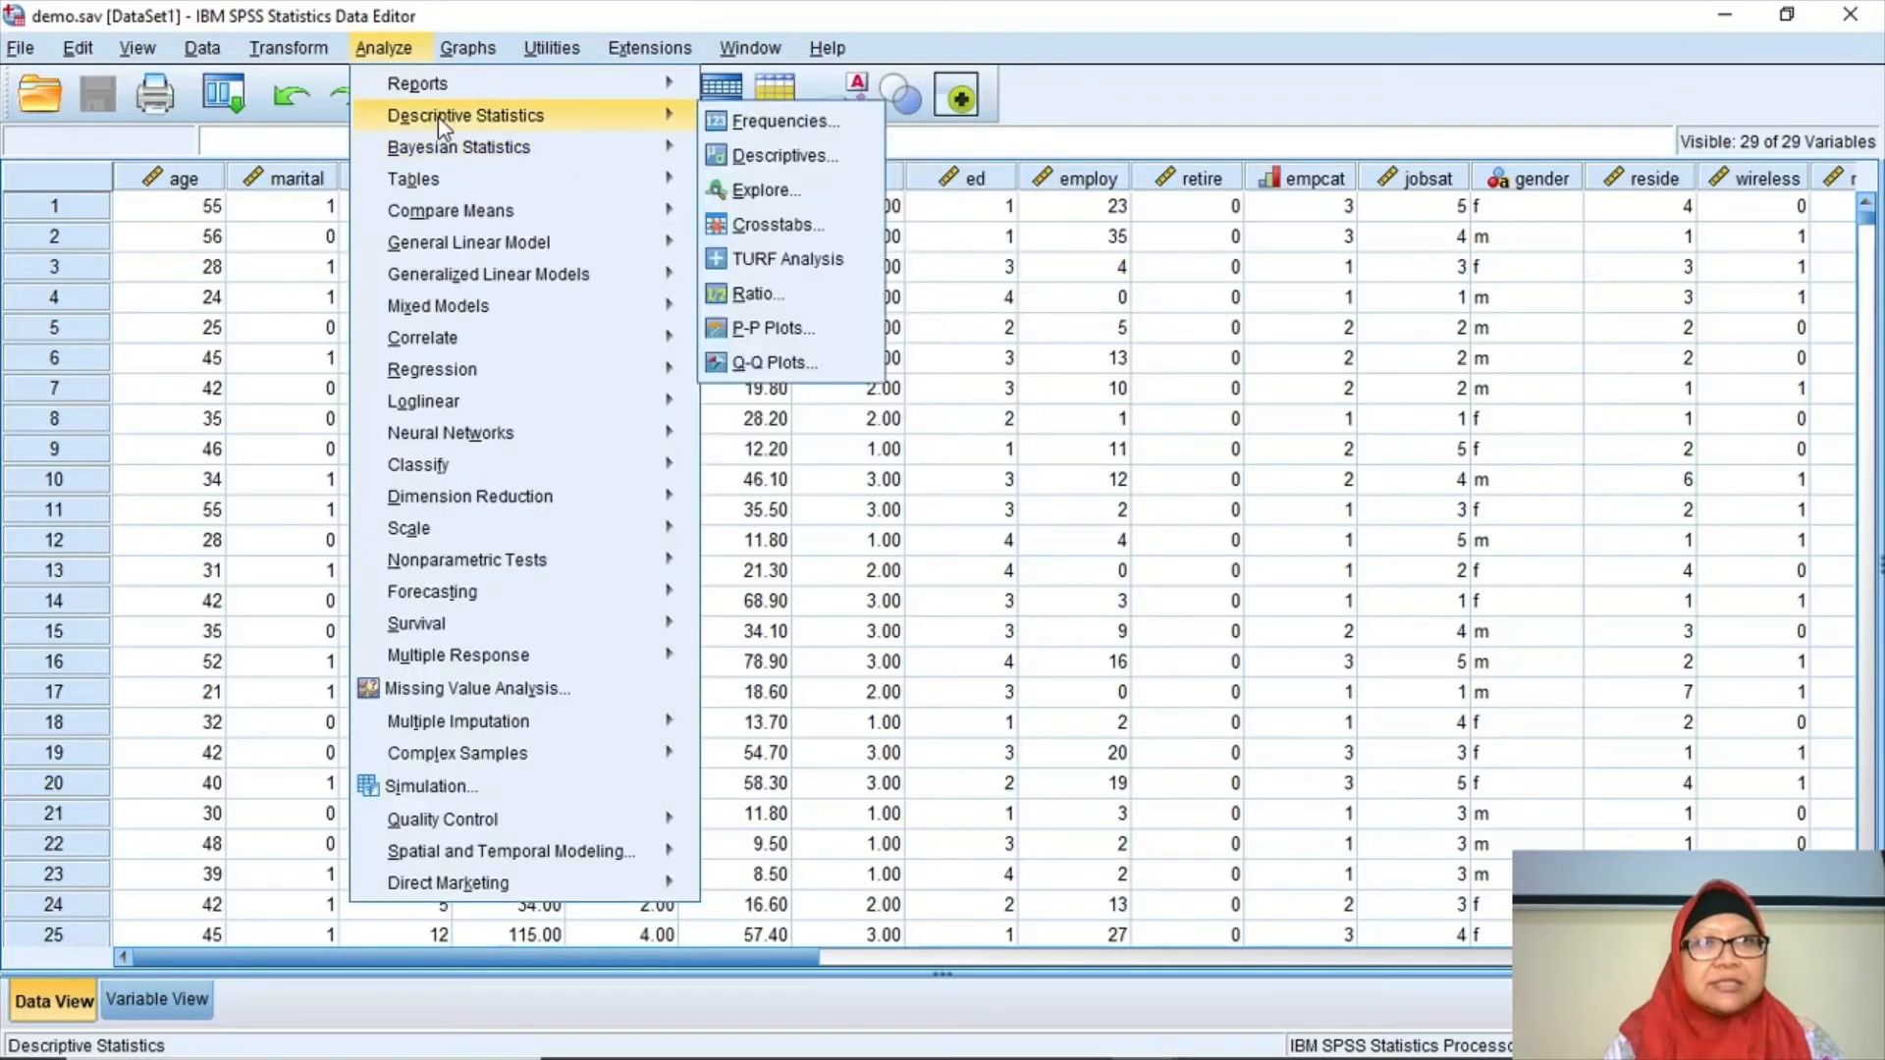
{"action": "left_click", "coordinate": [752, 225]}
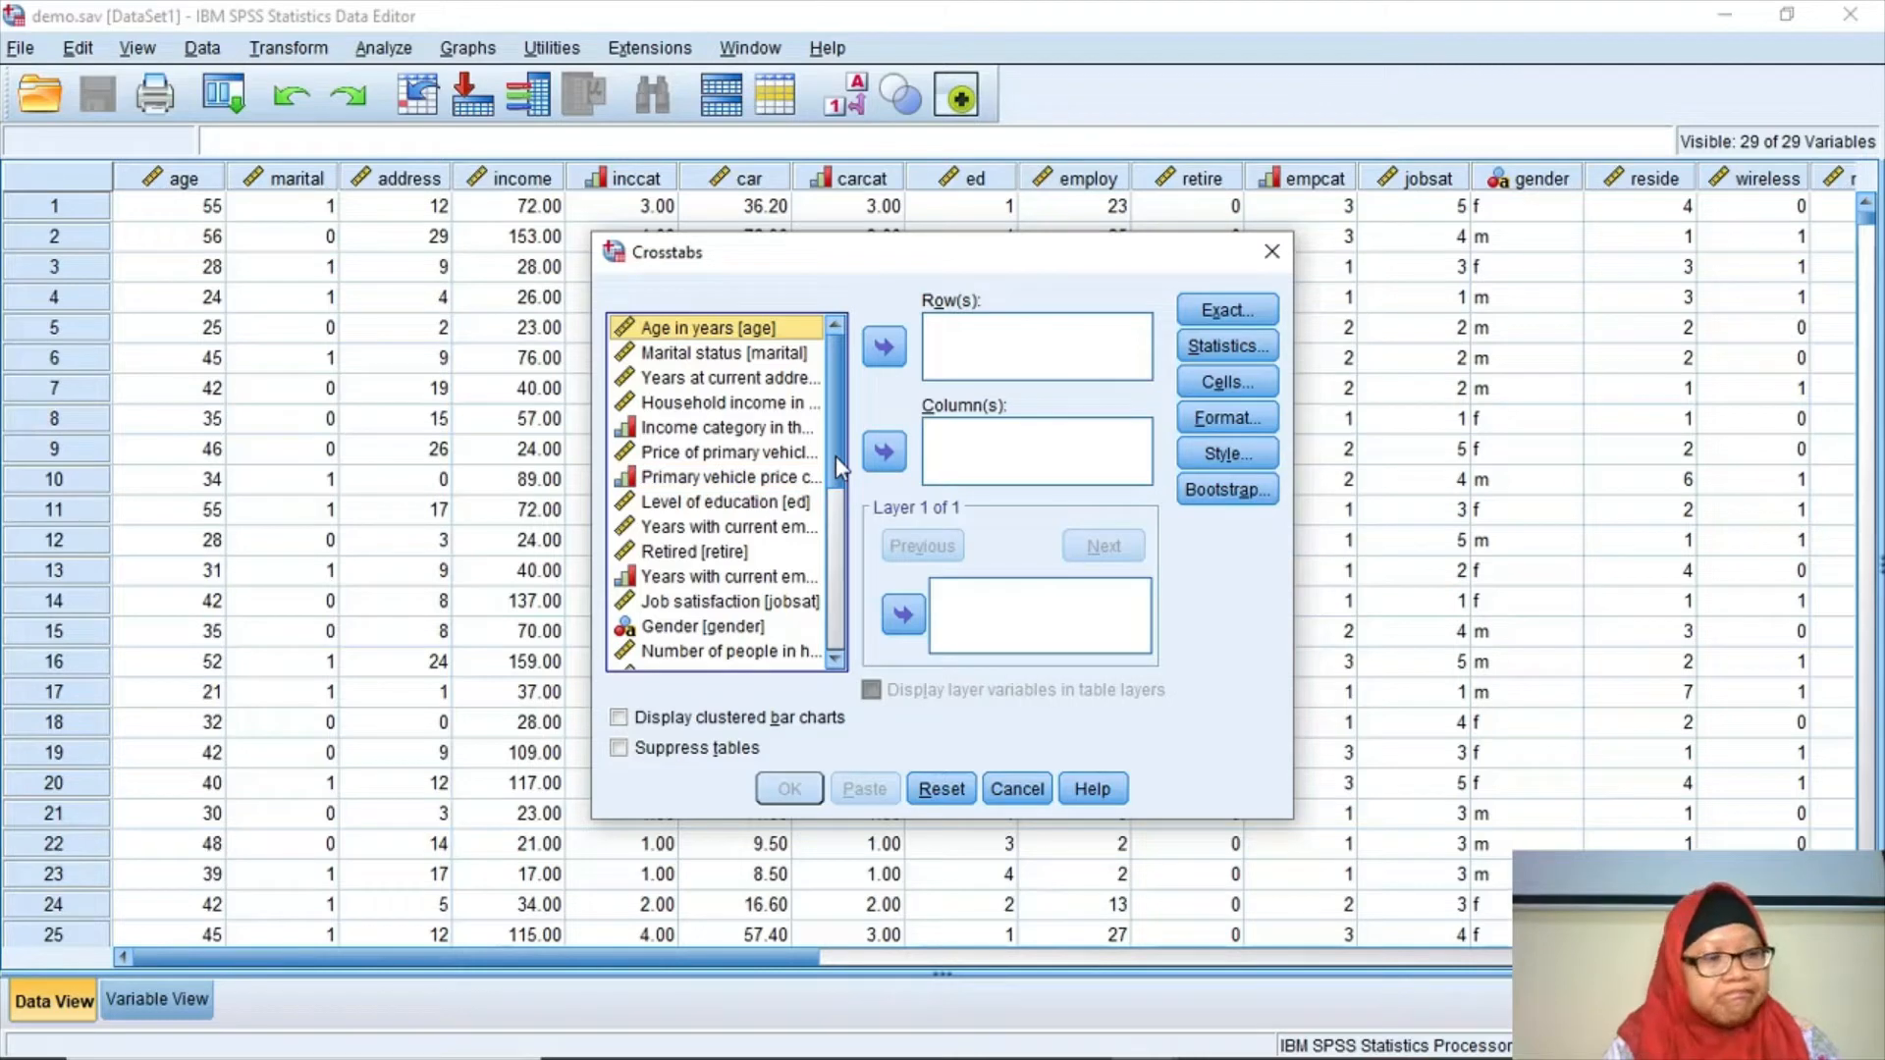
{"action": "left_click_drag", "start_coordinate": [834, 456], "coordinate": [847, 687]}
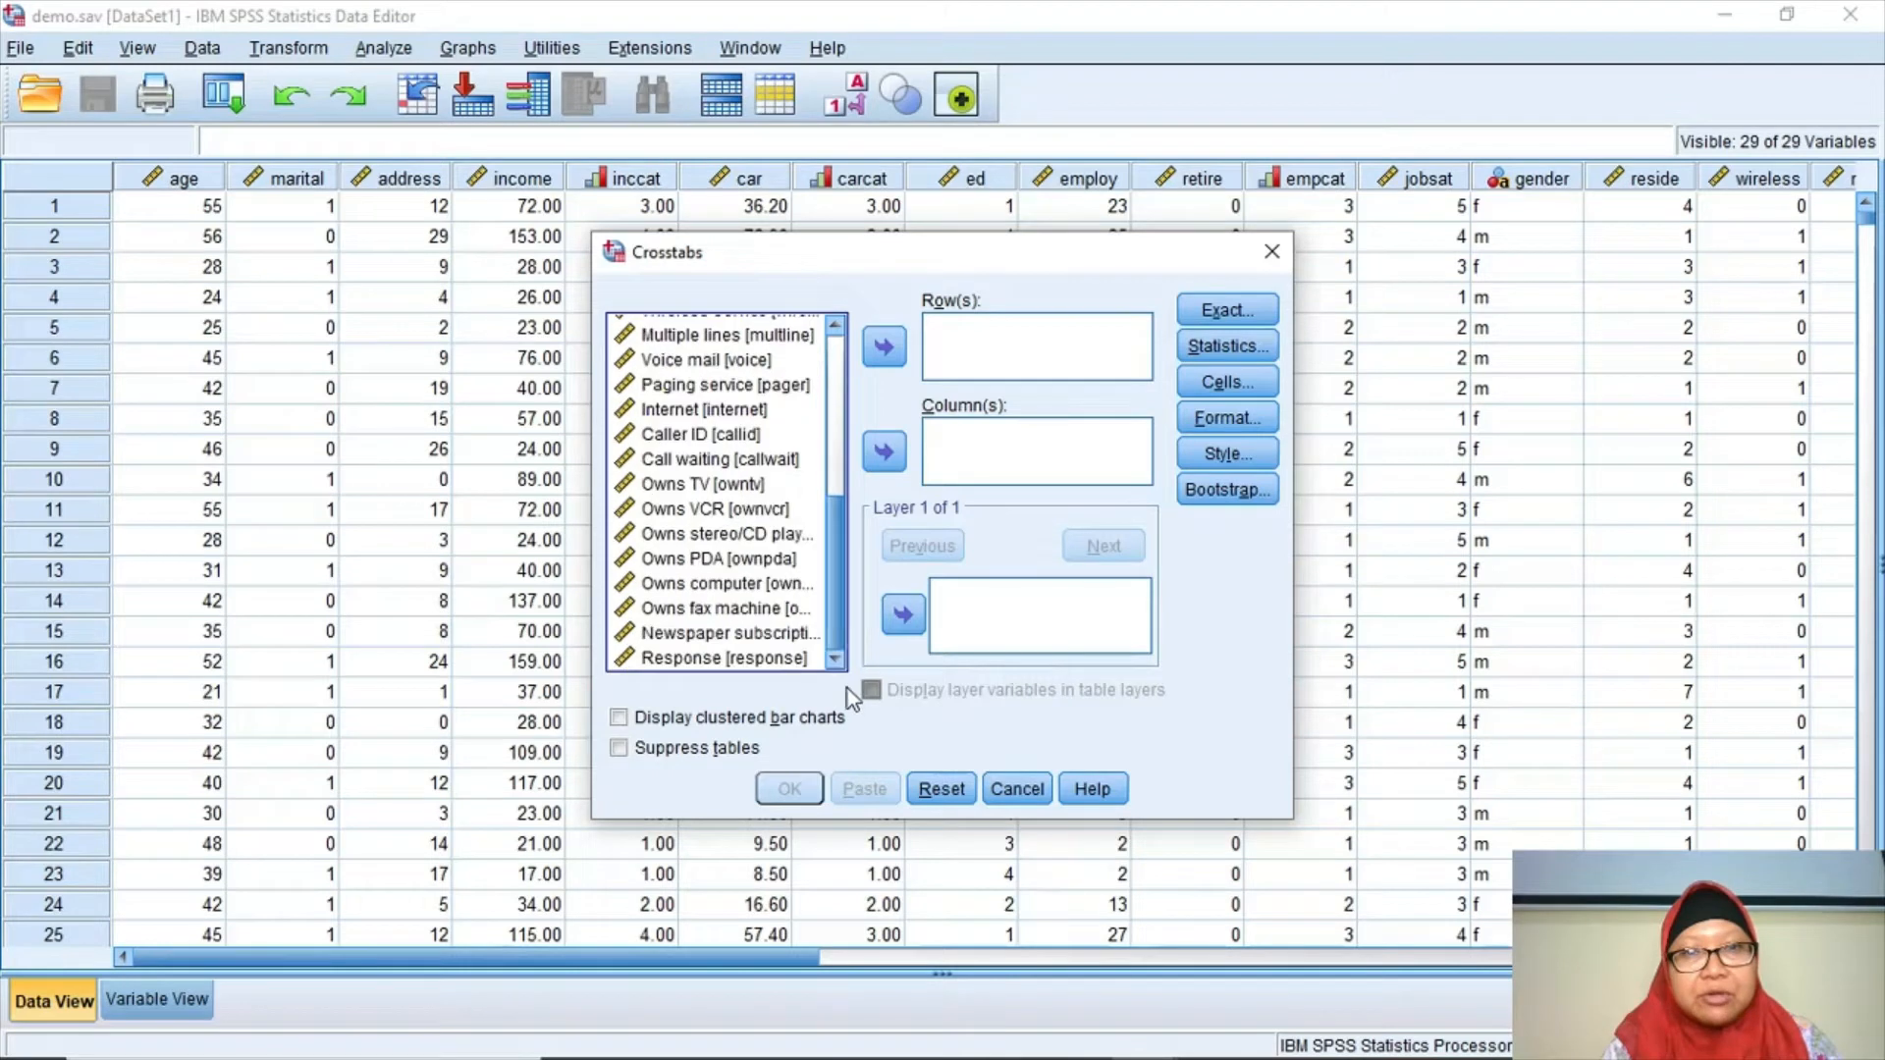
{"action": "left_click", "coordinate": [756, 638]}
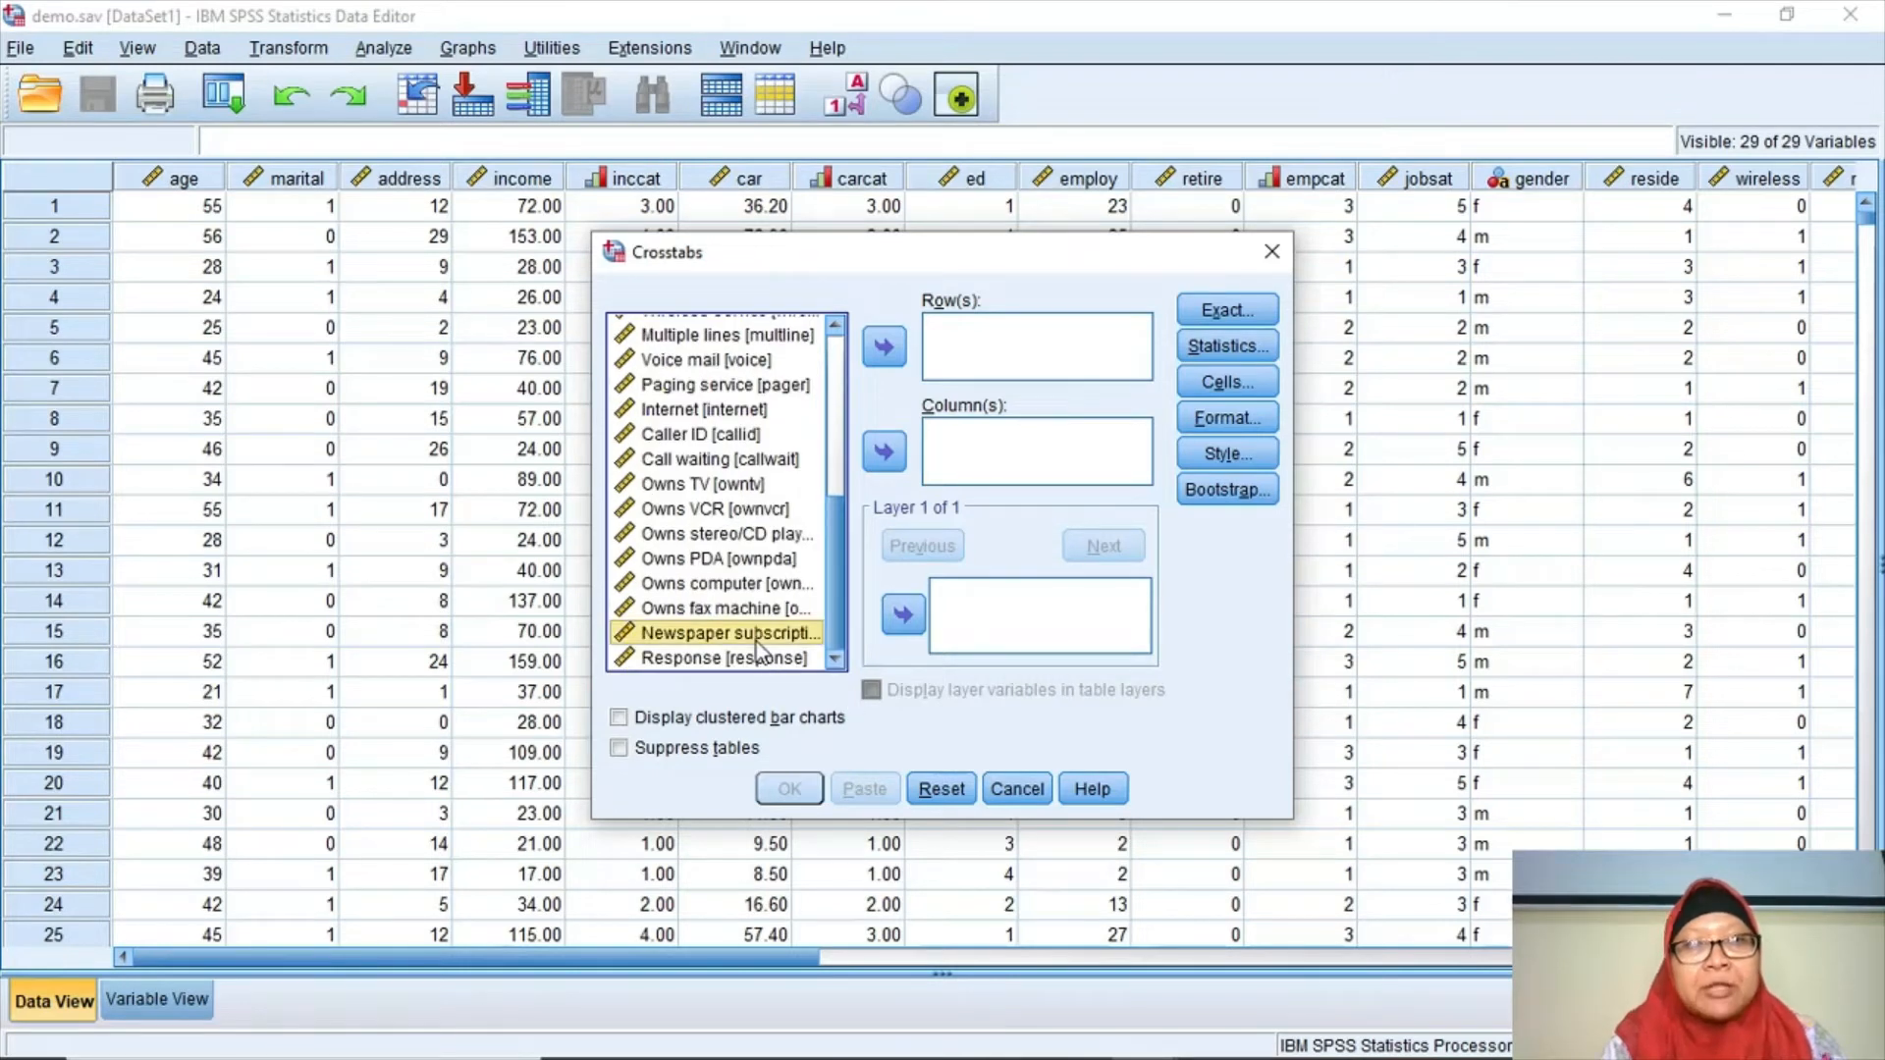
{"action": "left_click", "coordinate": [885, 349]}
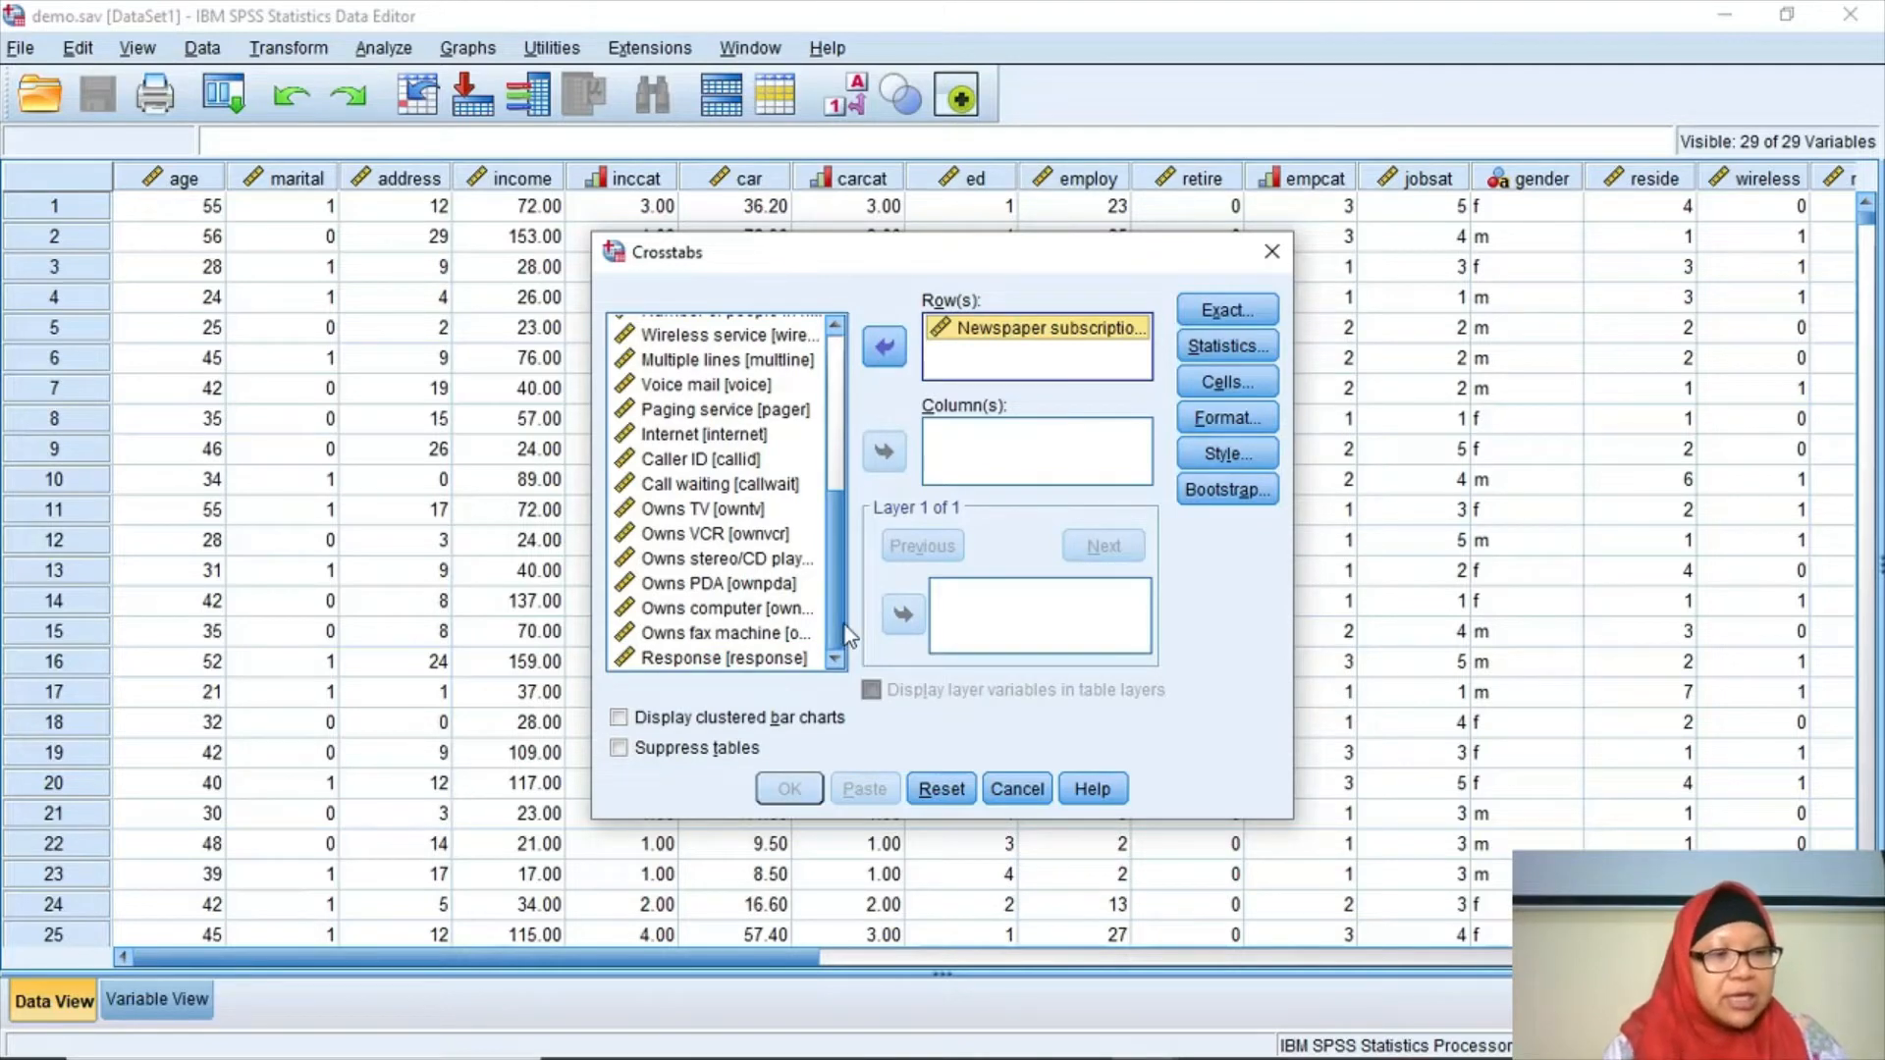
{"action": "left_click", "coordinate": [765, 659]}
{"action": "left_click", "coordinate": [885, 452]}
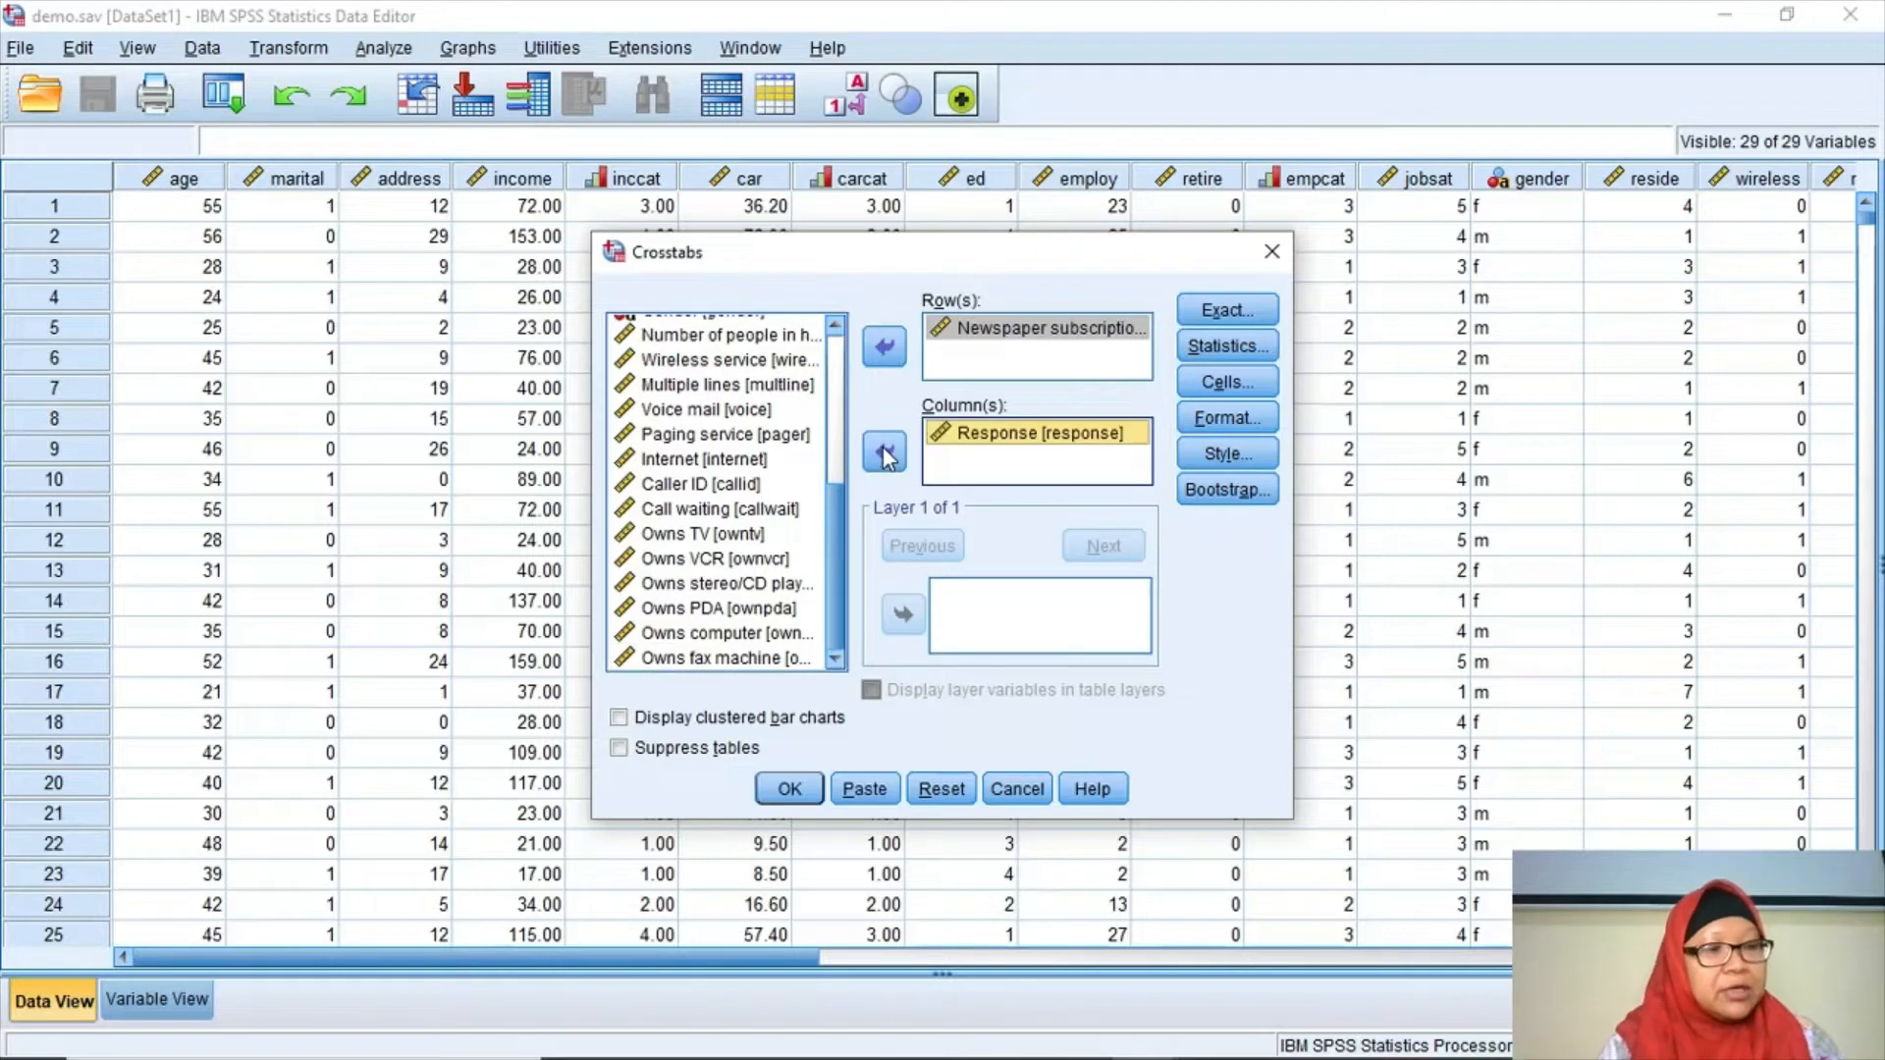
Include the Risk statistic in the Crosstabs analysis.
{"action": "left_click", "coordinate": [1257, 355]}
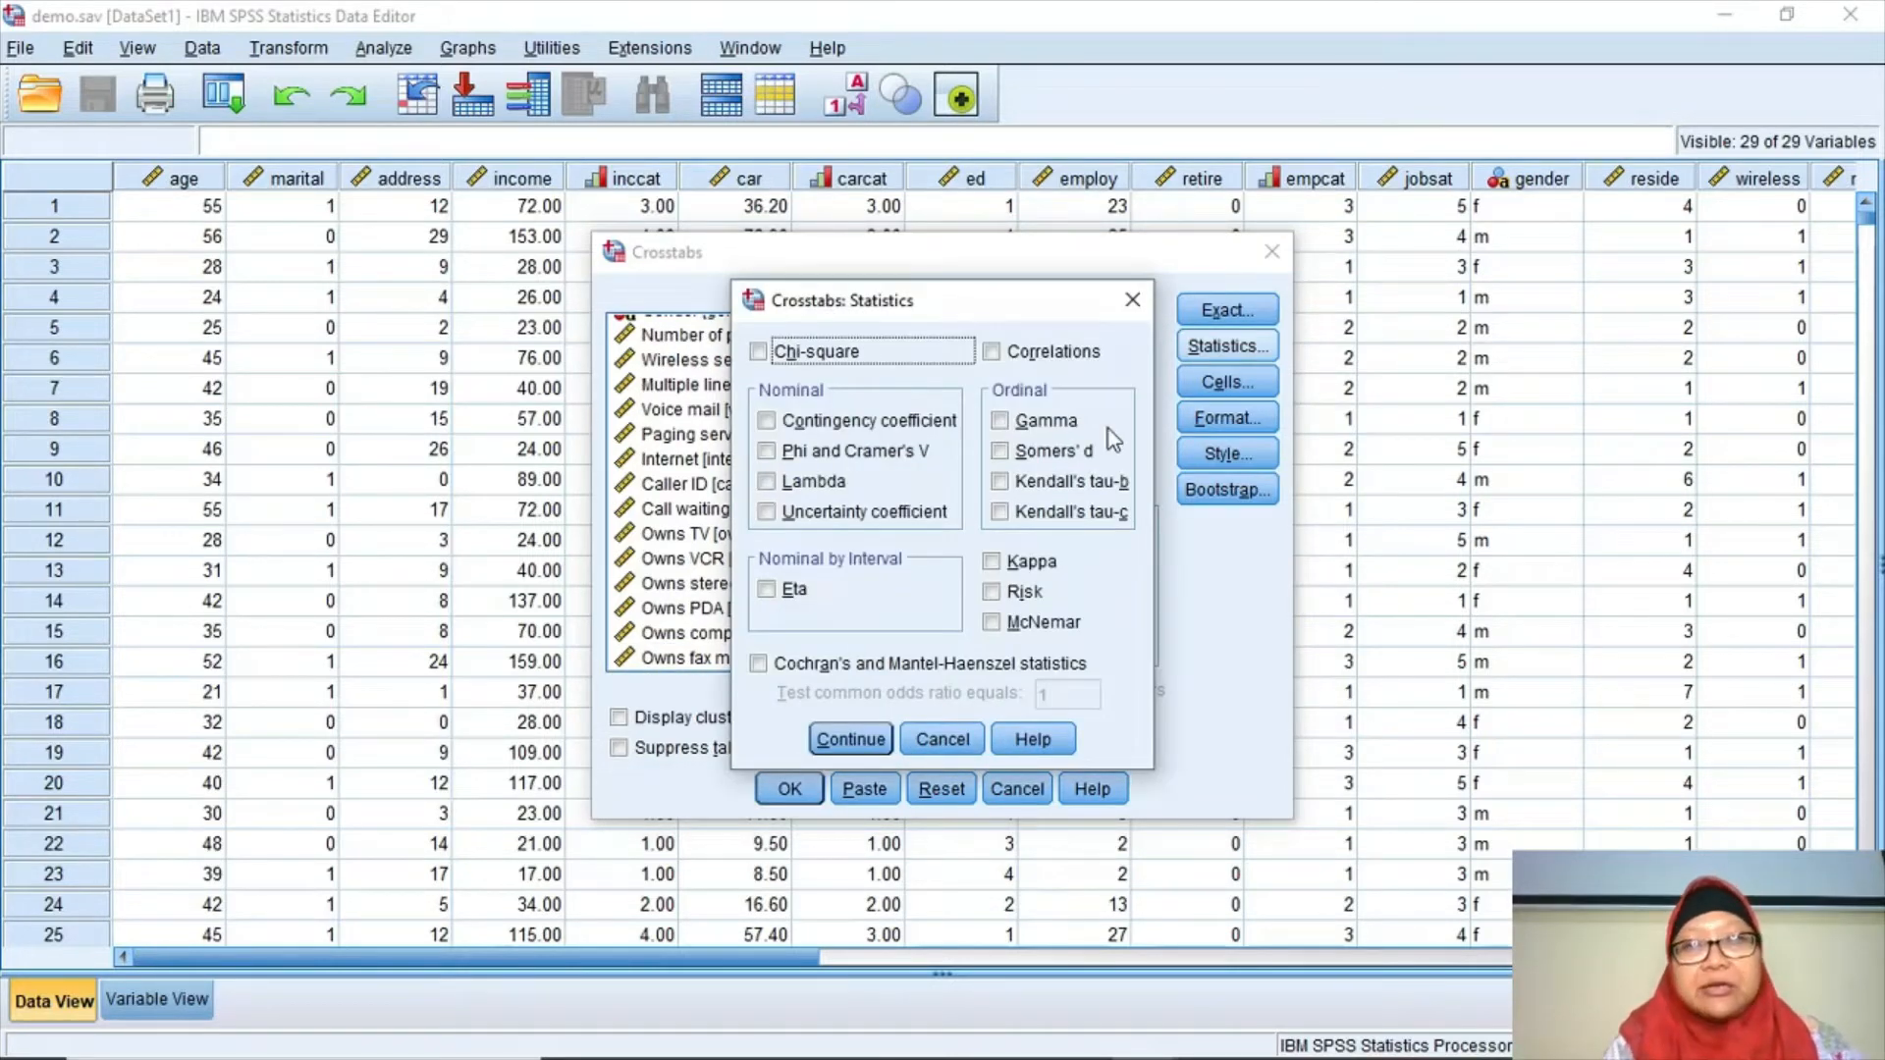
{"action": "left_click", "coordinate": [996, 602]}
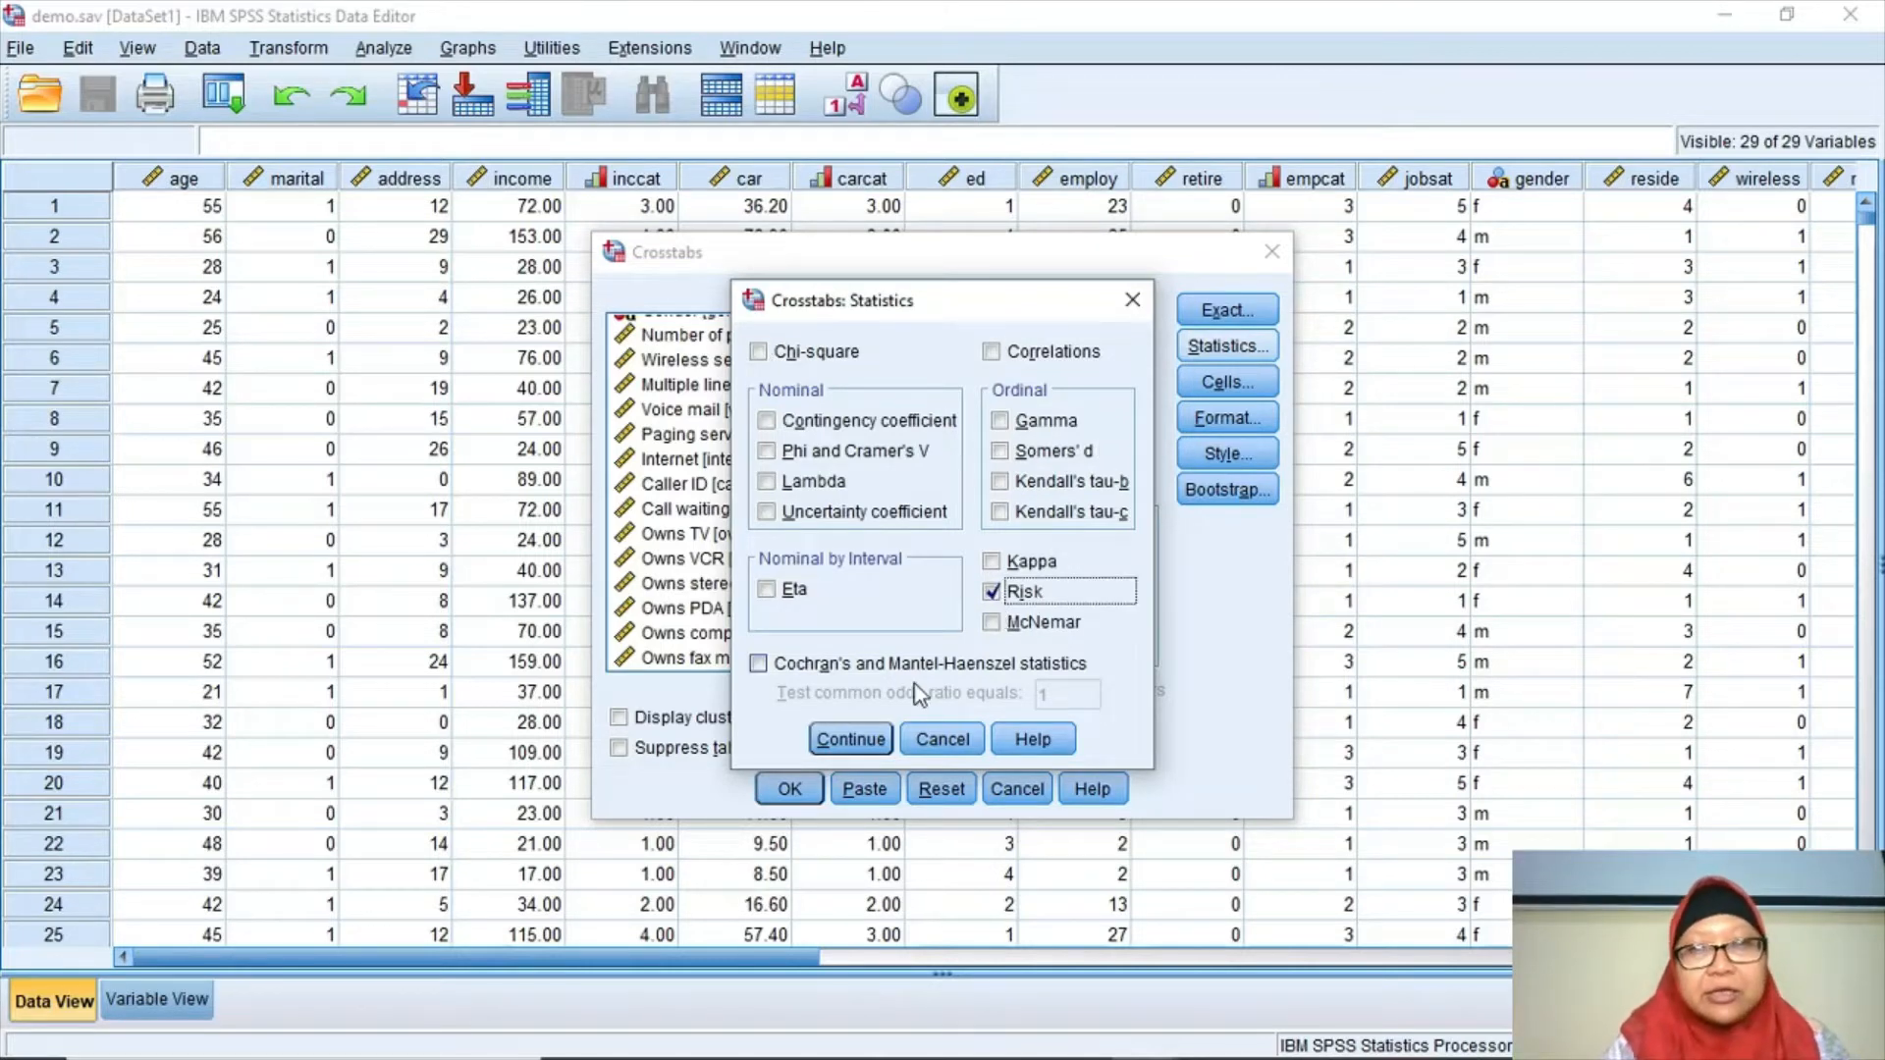
{"action": "left_click", "coordinate": [882, 739]}
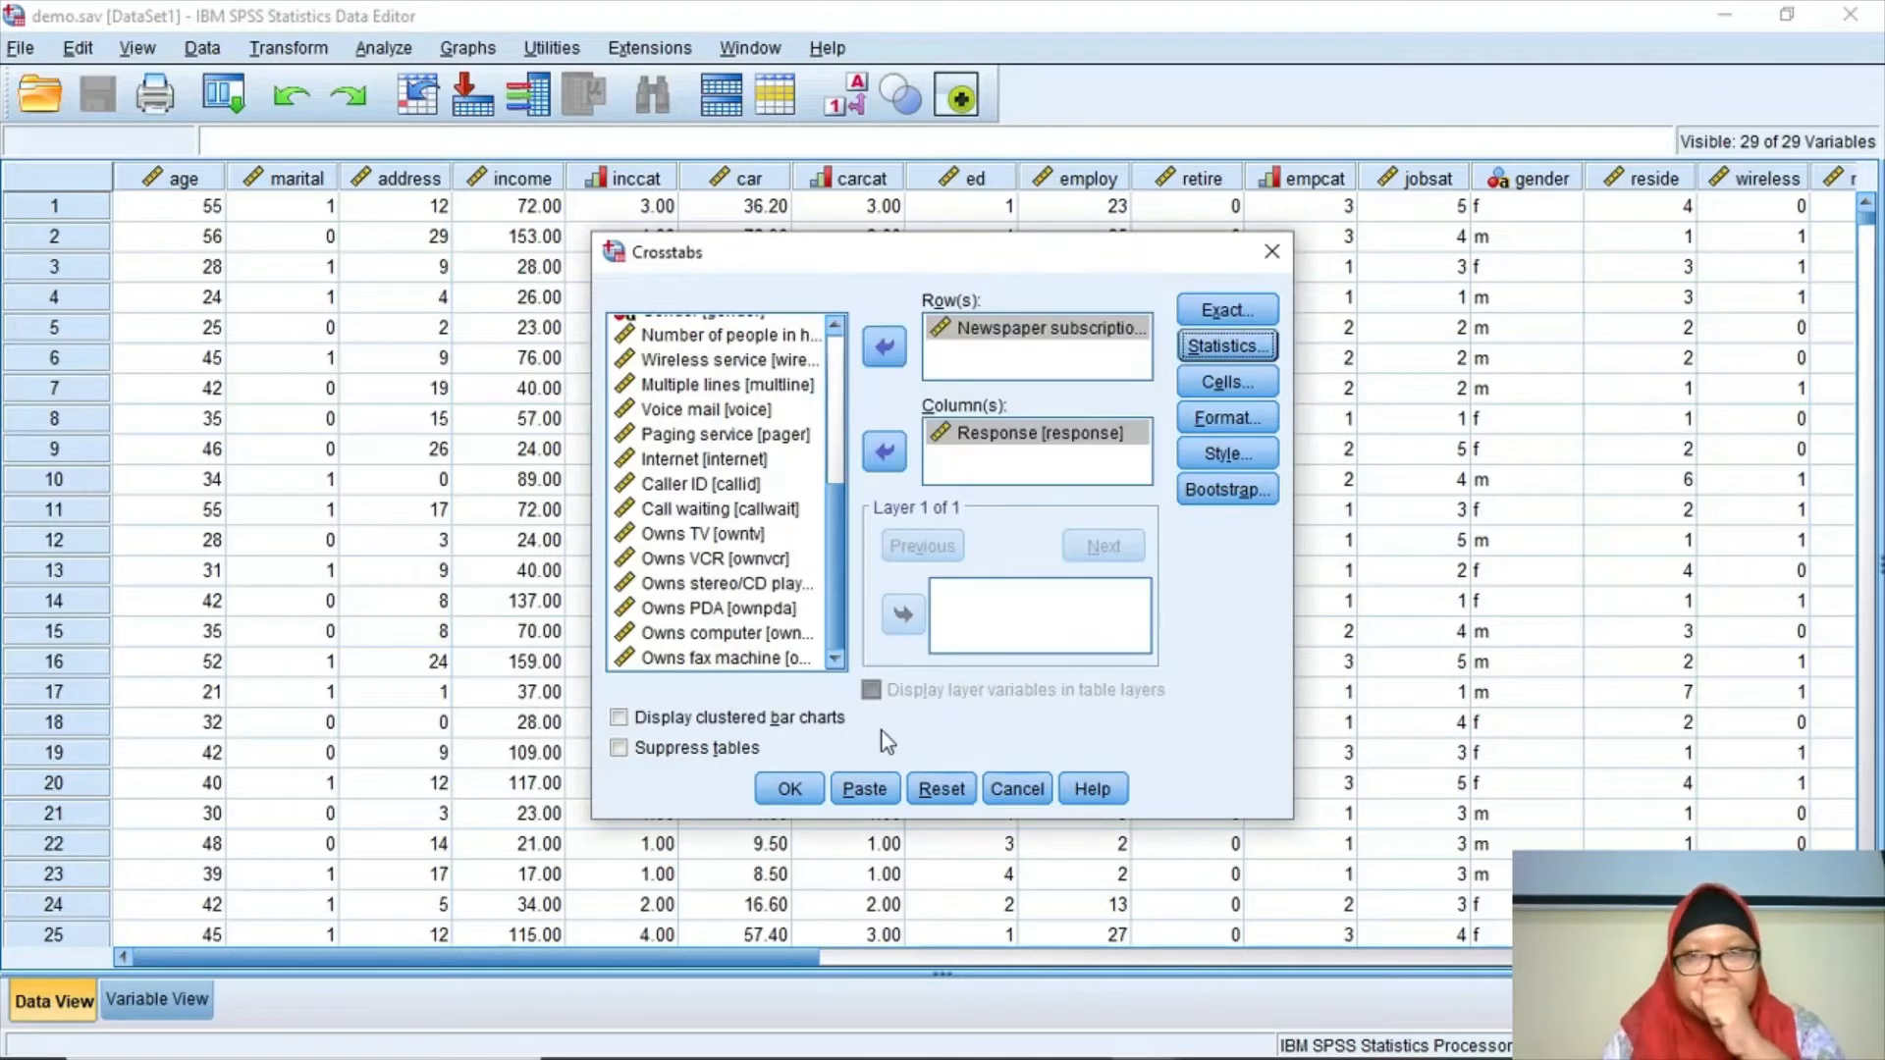
Add row percentages to the crosstab cells and run the analysis.
{"action": "left_click", "coordinate": [1228, 388]}
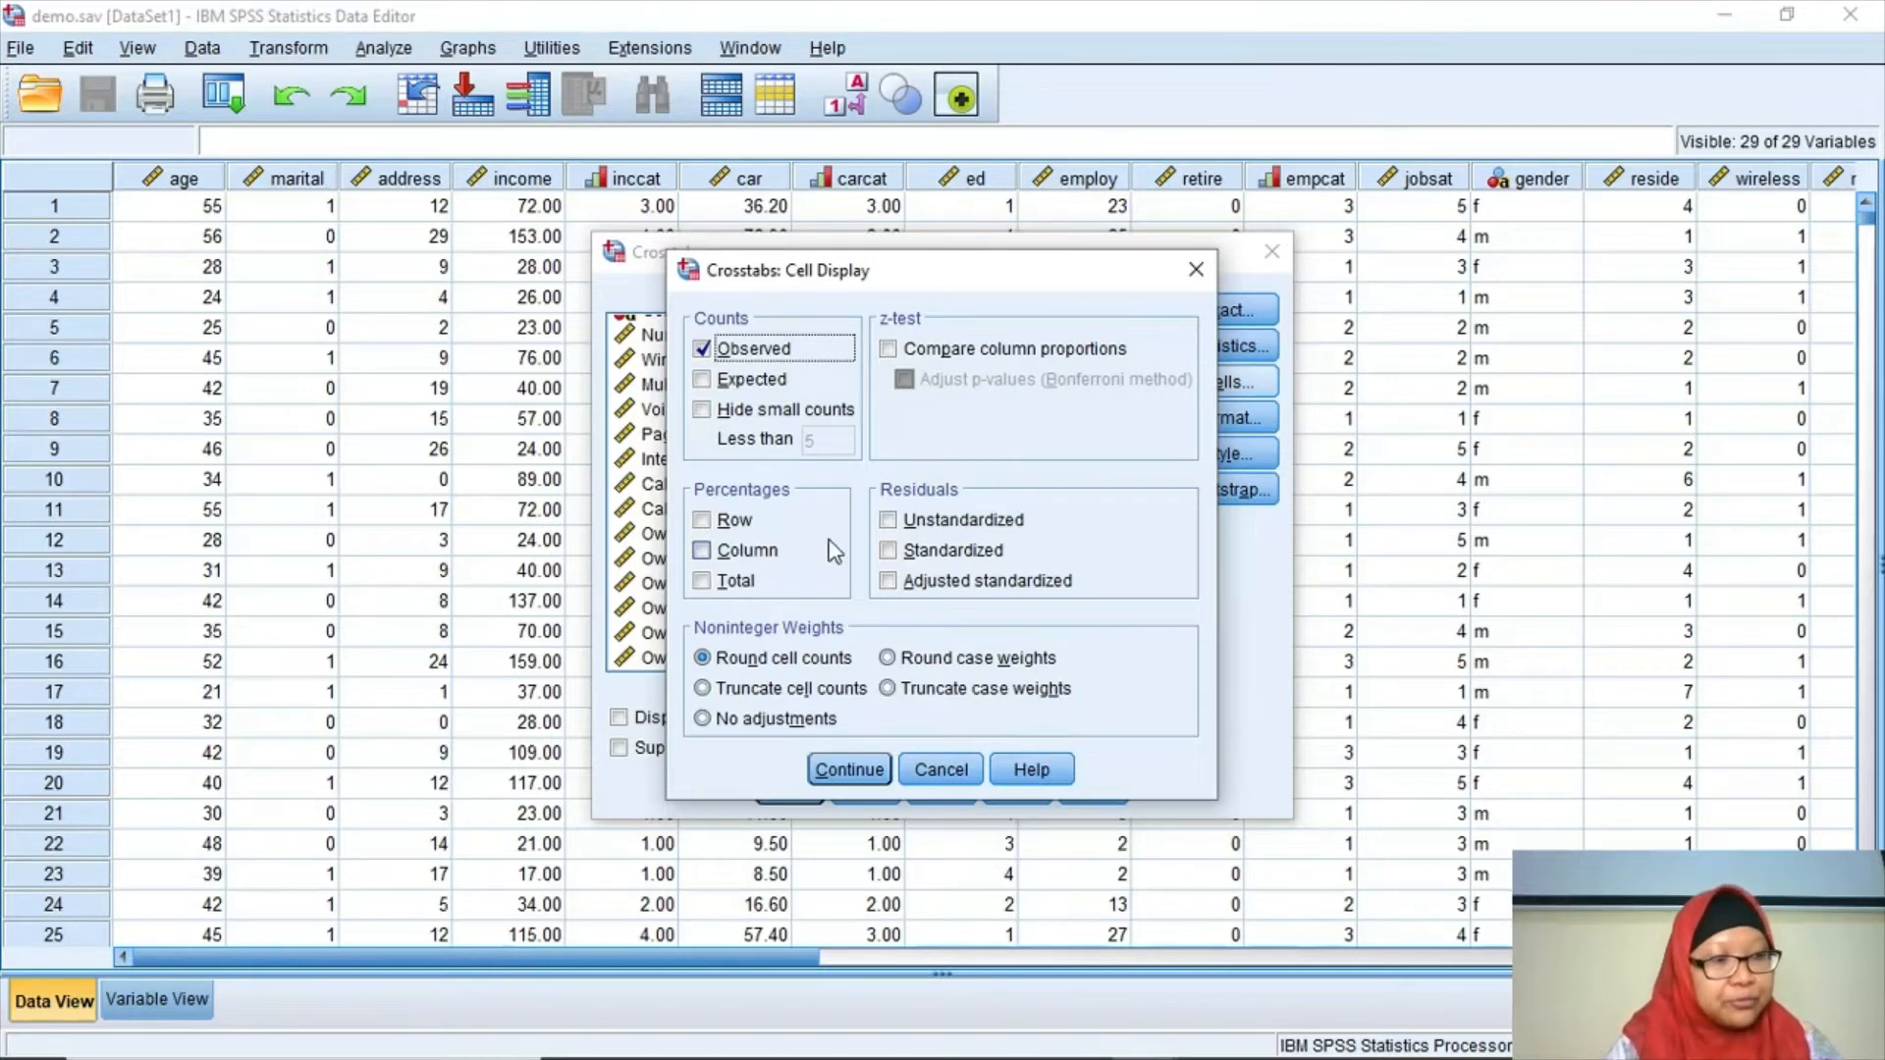
{"action": "left_click", "coordinate": [725, 519]}
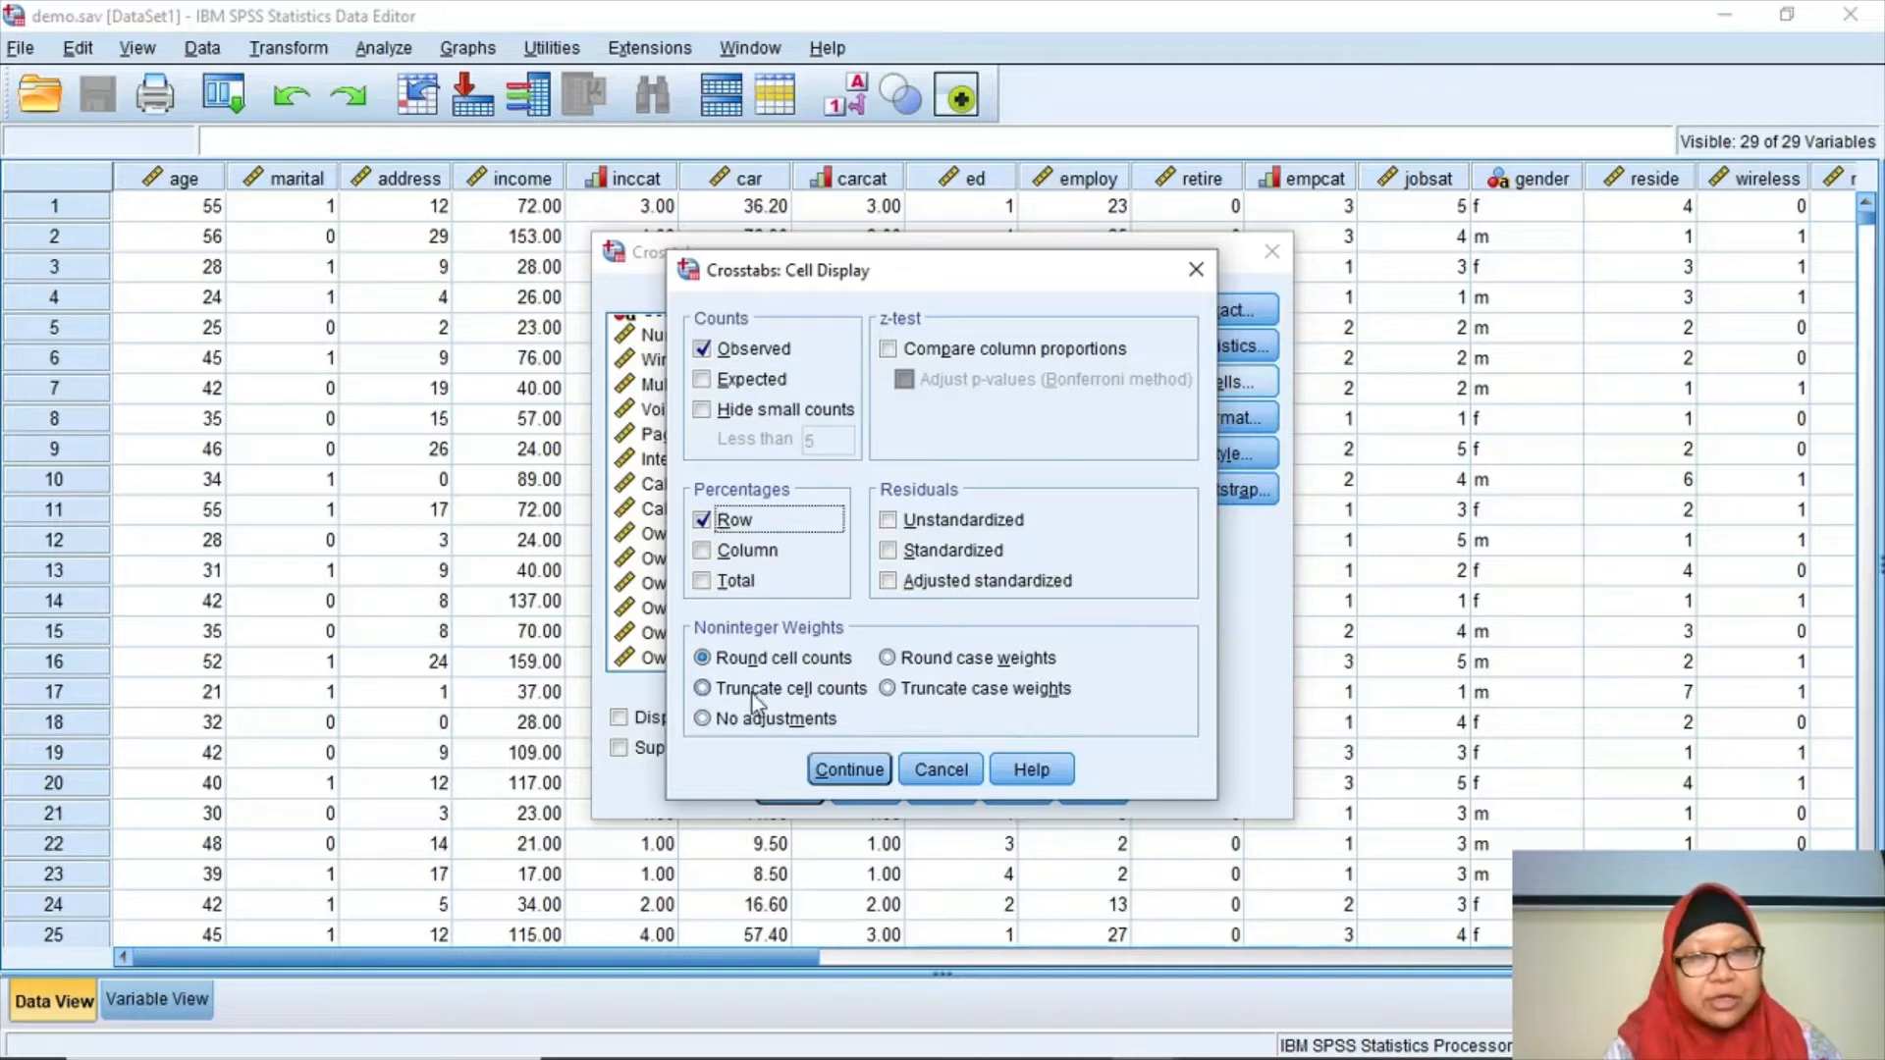
{"action": "left_click", "coordinate": [834, 771]}
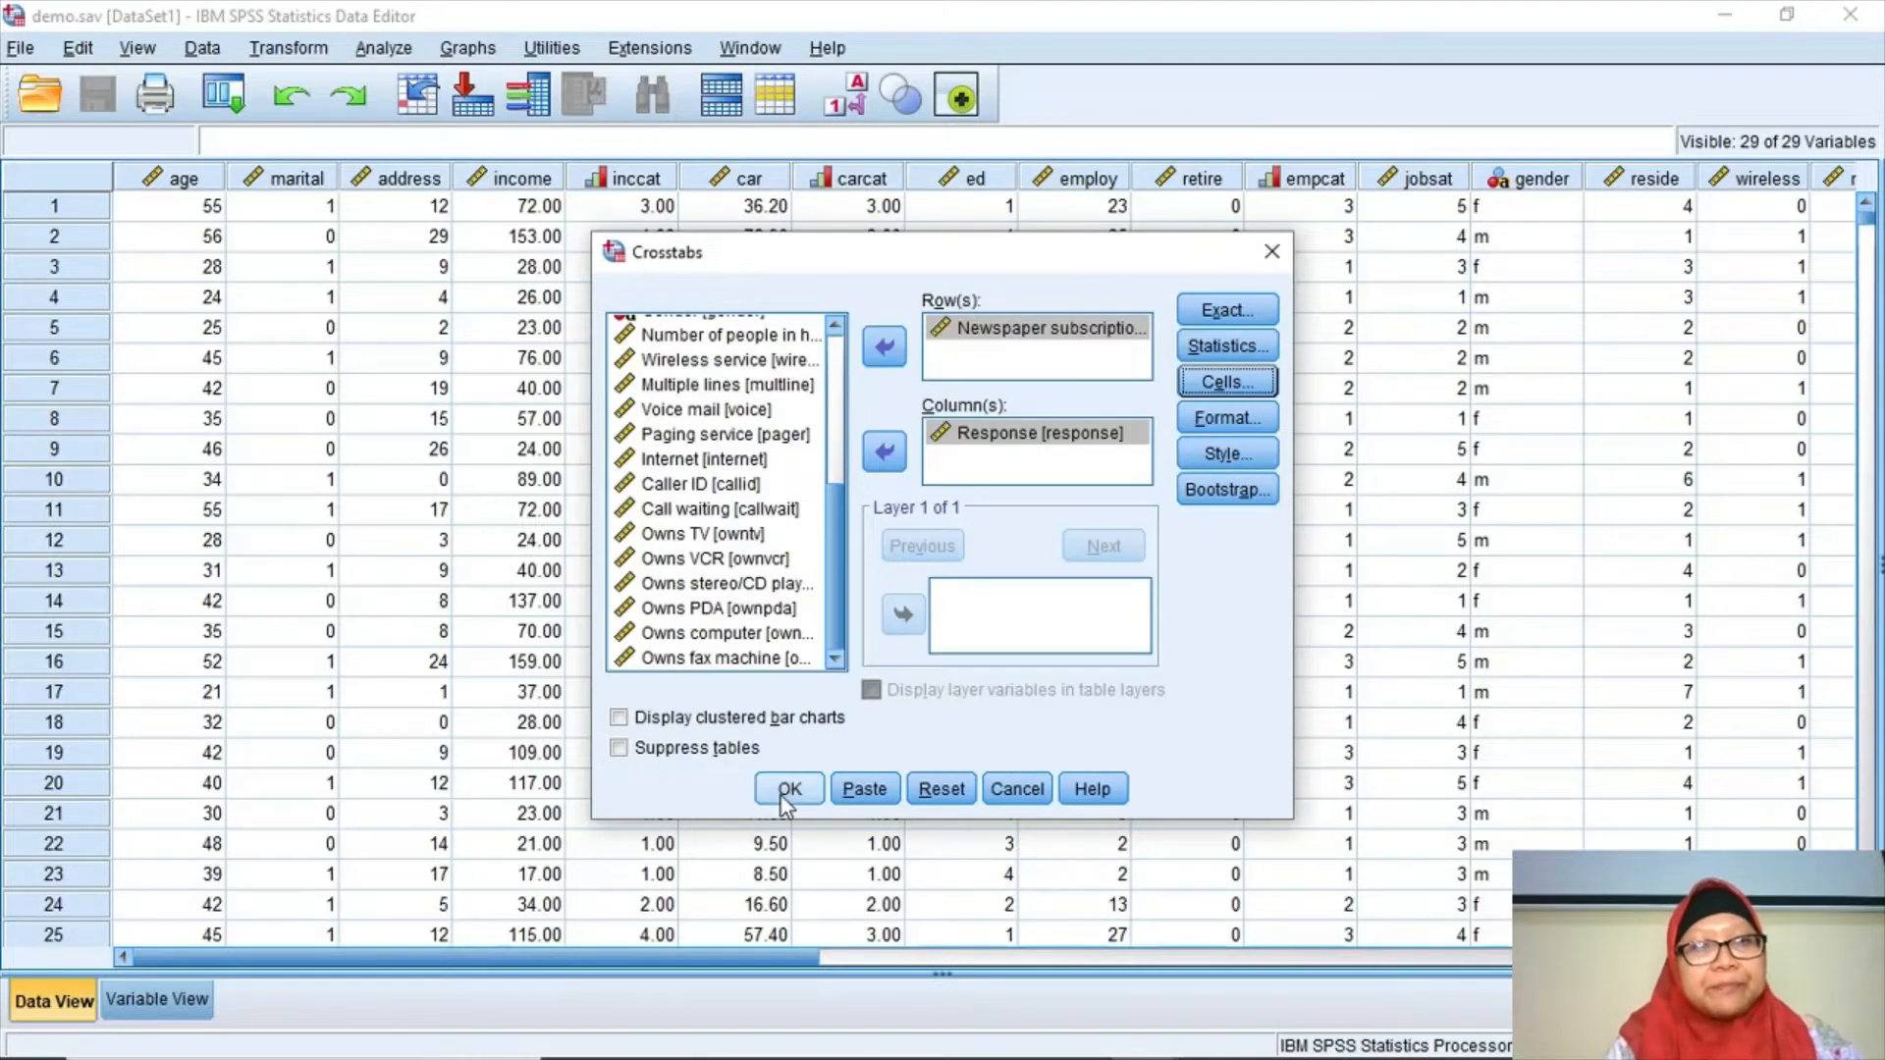
{"action": "left_click", "coordinate": [788, 793]}
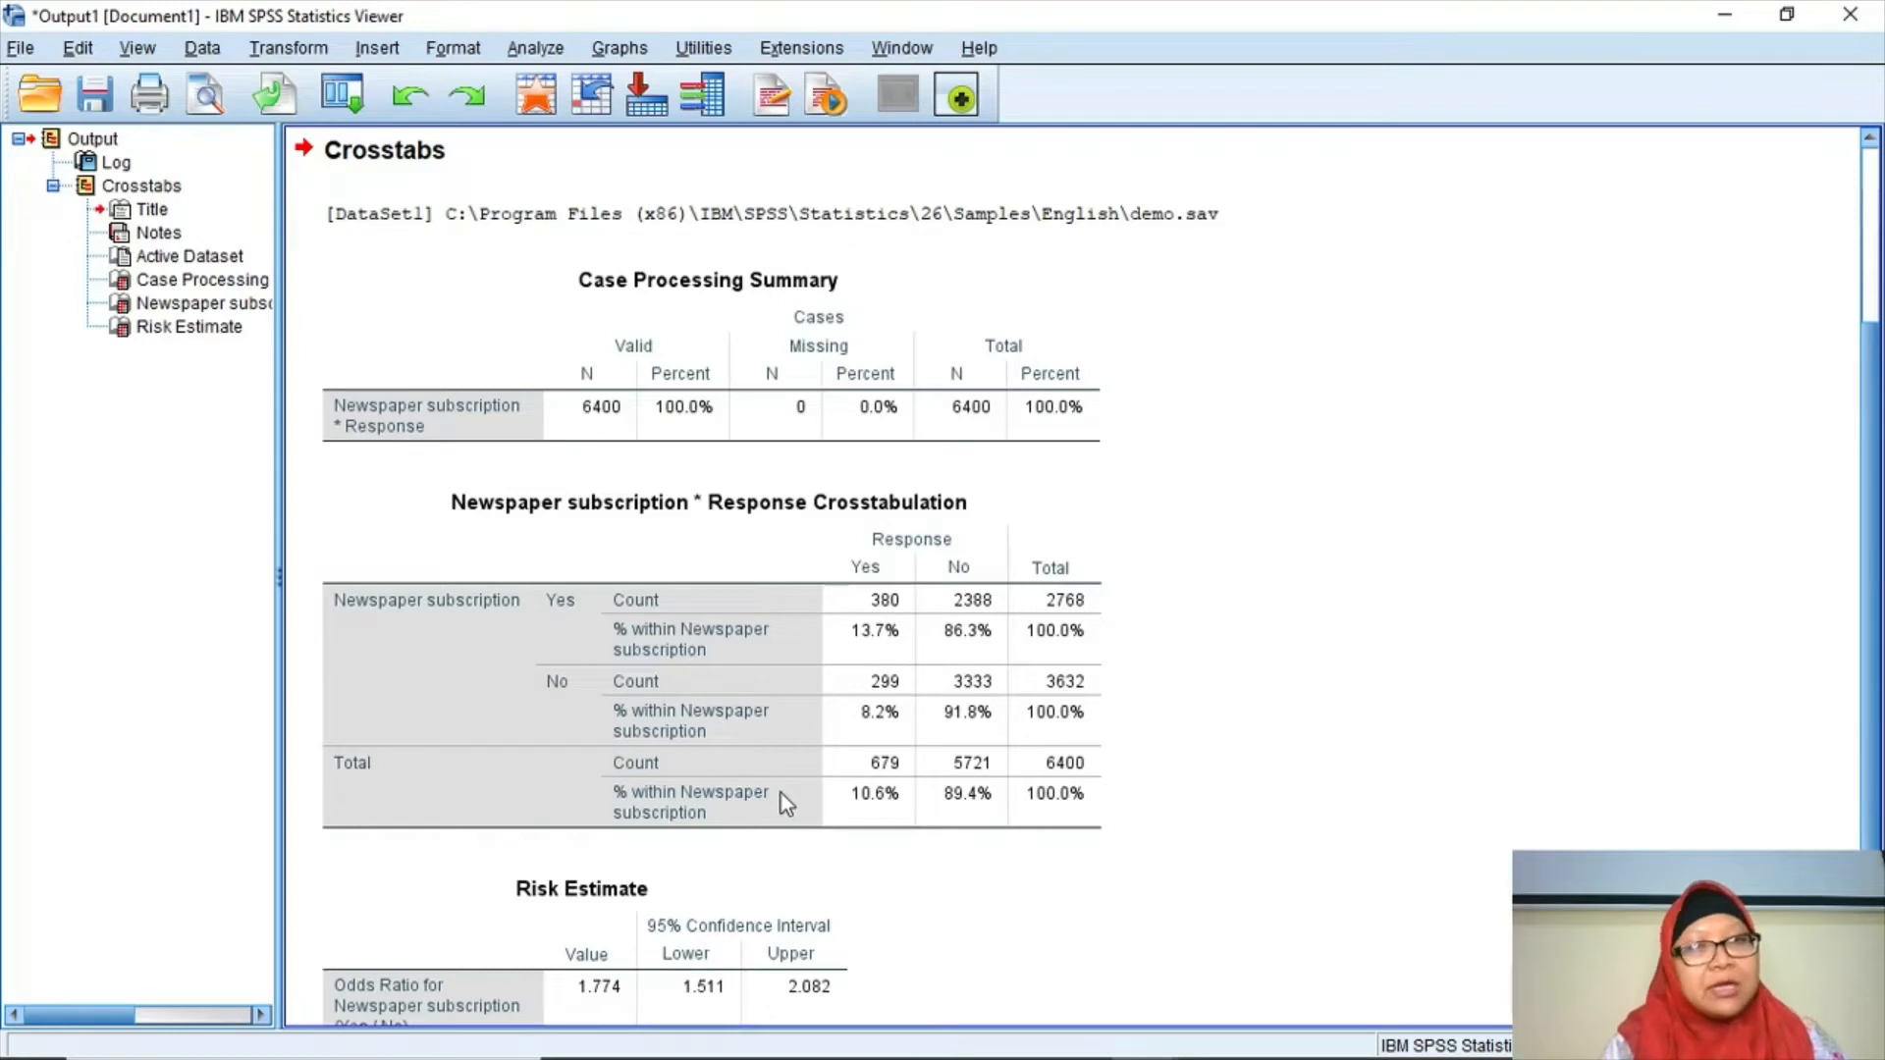
Examine the Newspaper subscription by Response crosstabulation and the Risk Estimate table in the output.
{"action": "left_click", "coordinate": [781, 793]}
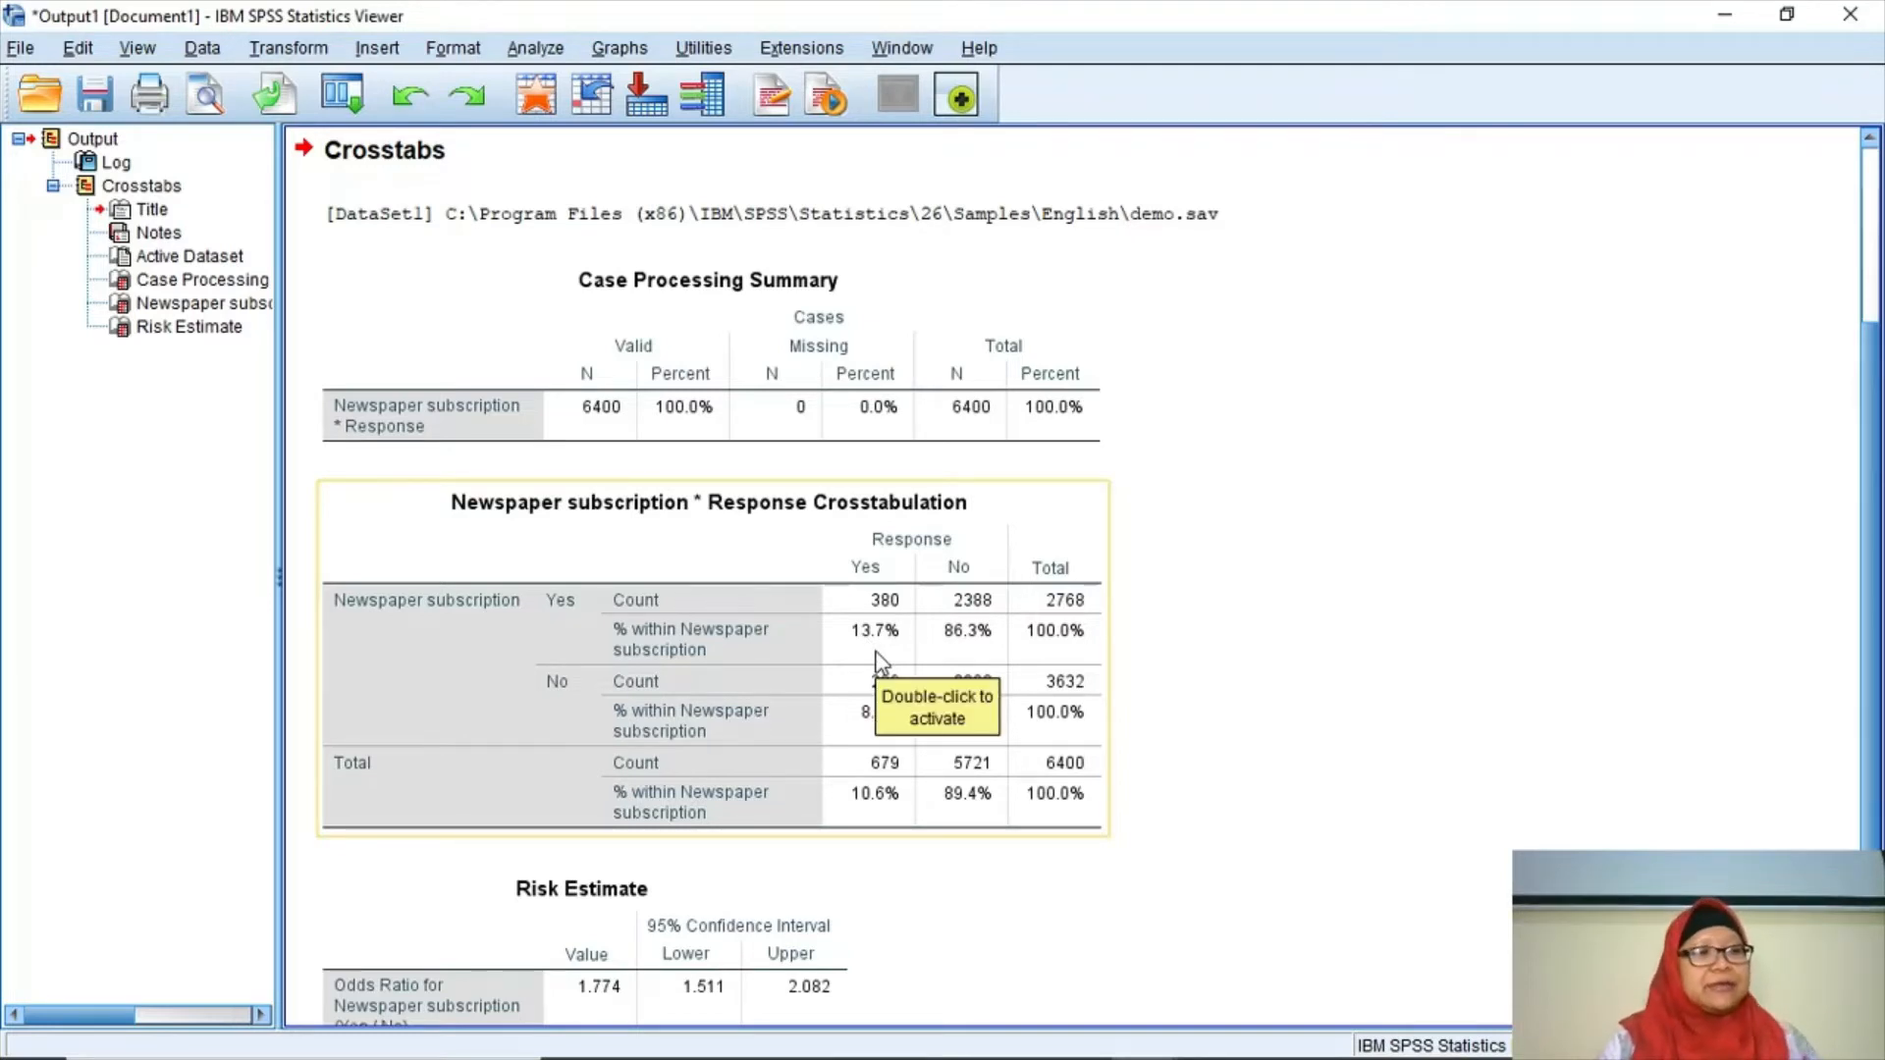
{"action": "left_click", "coordinate": [874, 904]}
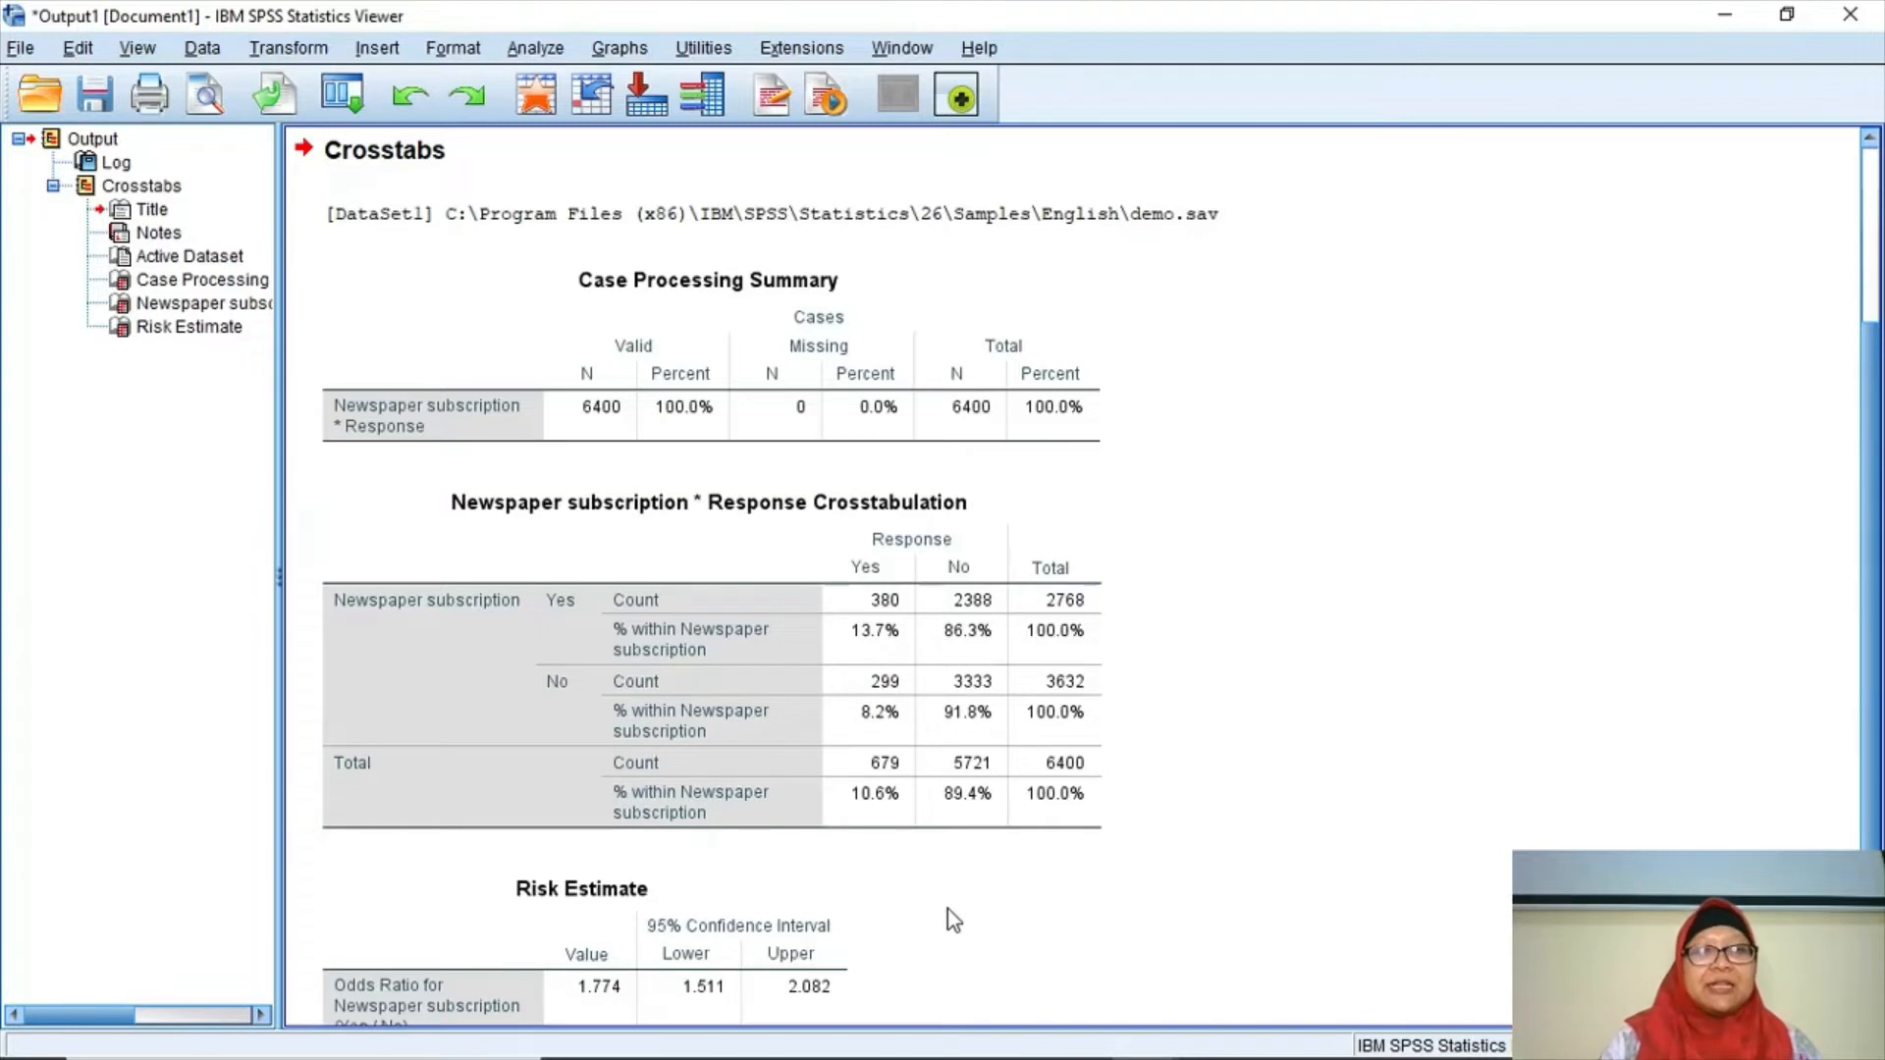
{"action": "key", "text": "Down"}
{"action": "key", "text": "Down"}
{"action": "key", "text": "Down"}
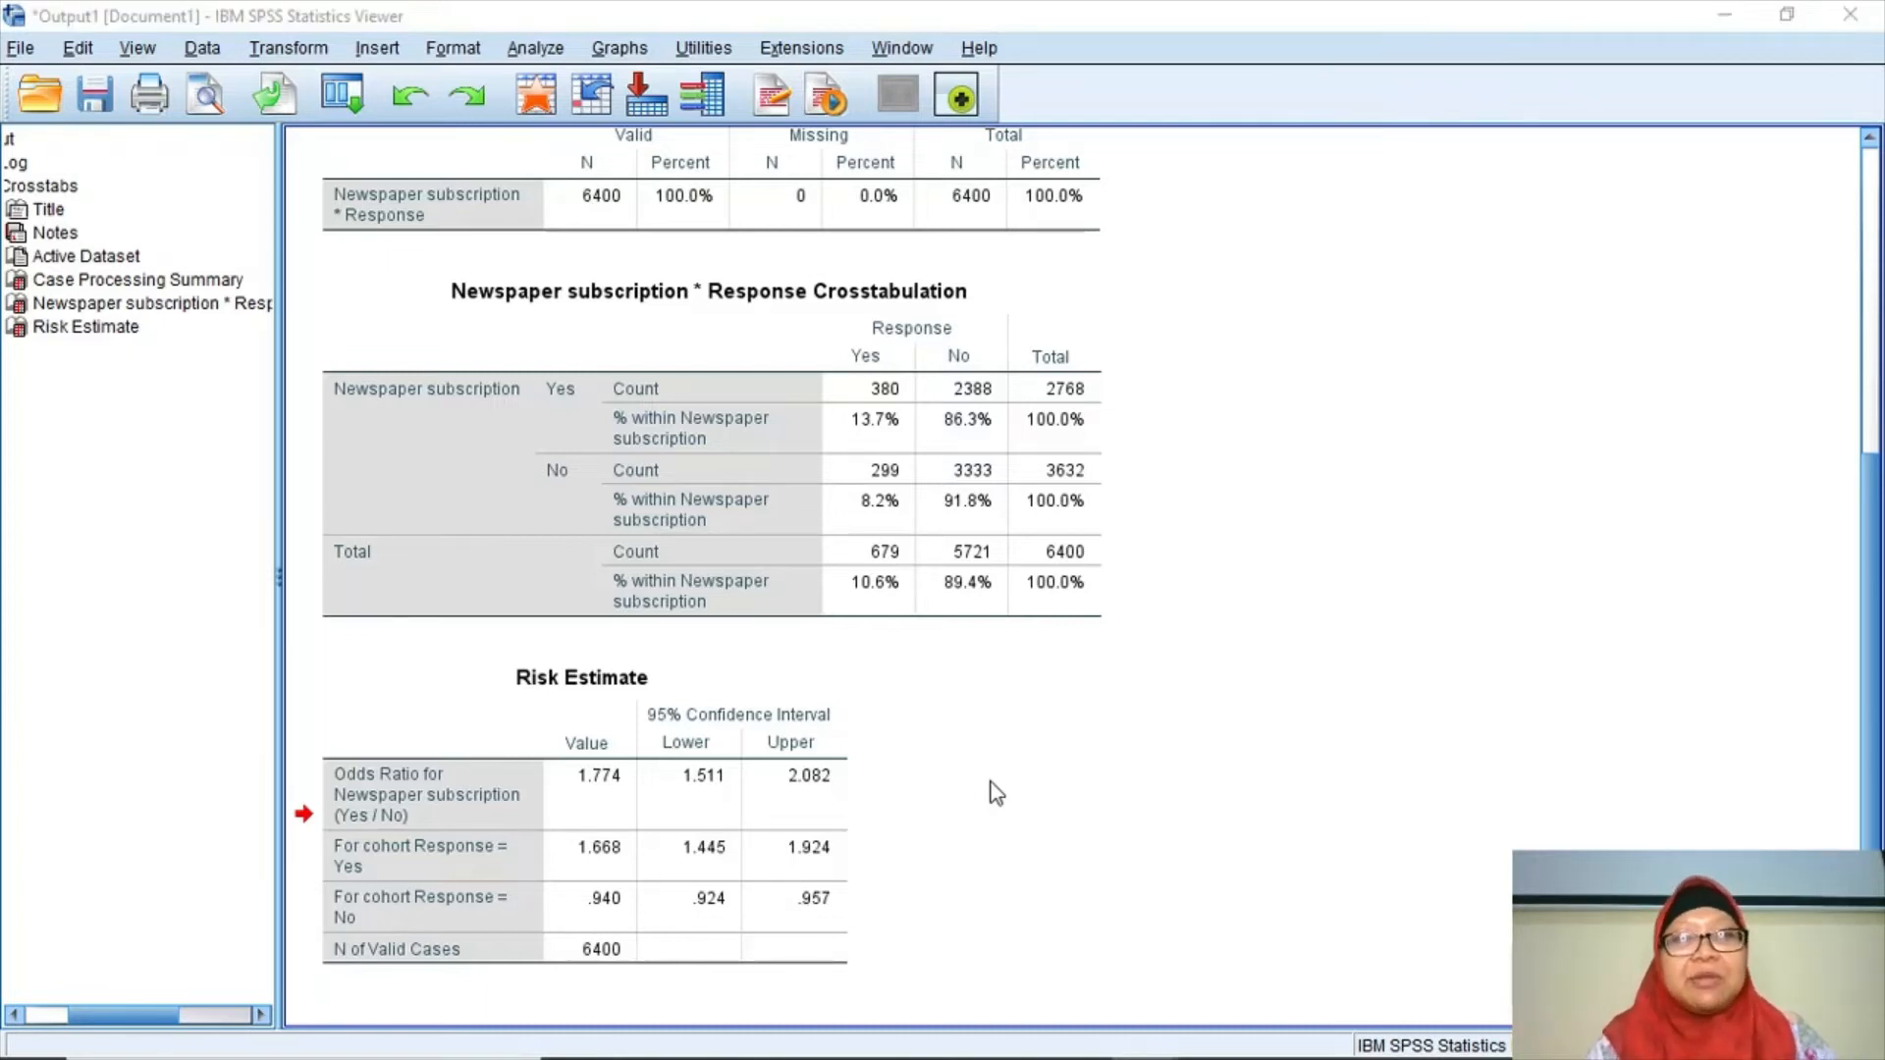
Switch back to the CHAPTER 4 PDF in Nitro Pro at the section on running the analysis.
{"action": "key", "text": "alt+Tab"}
{"action": "key", "text": "alt+Tab"}
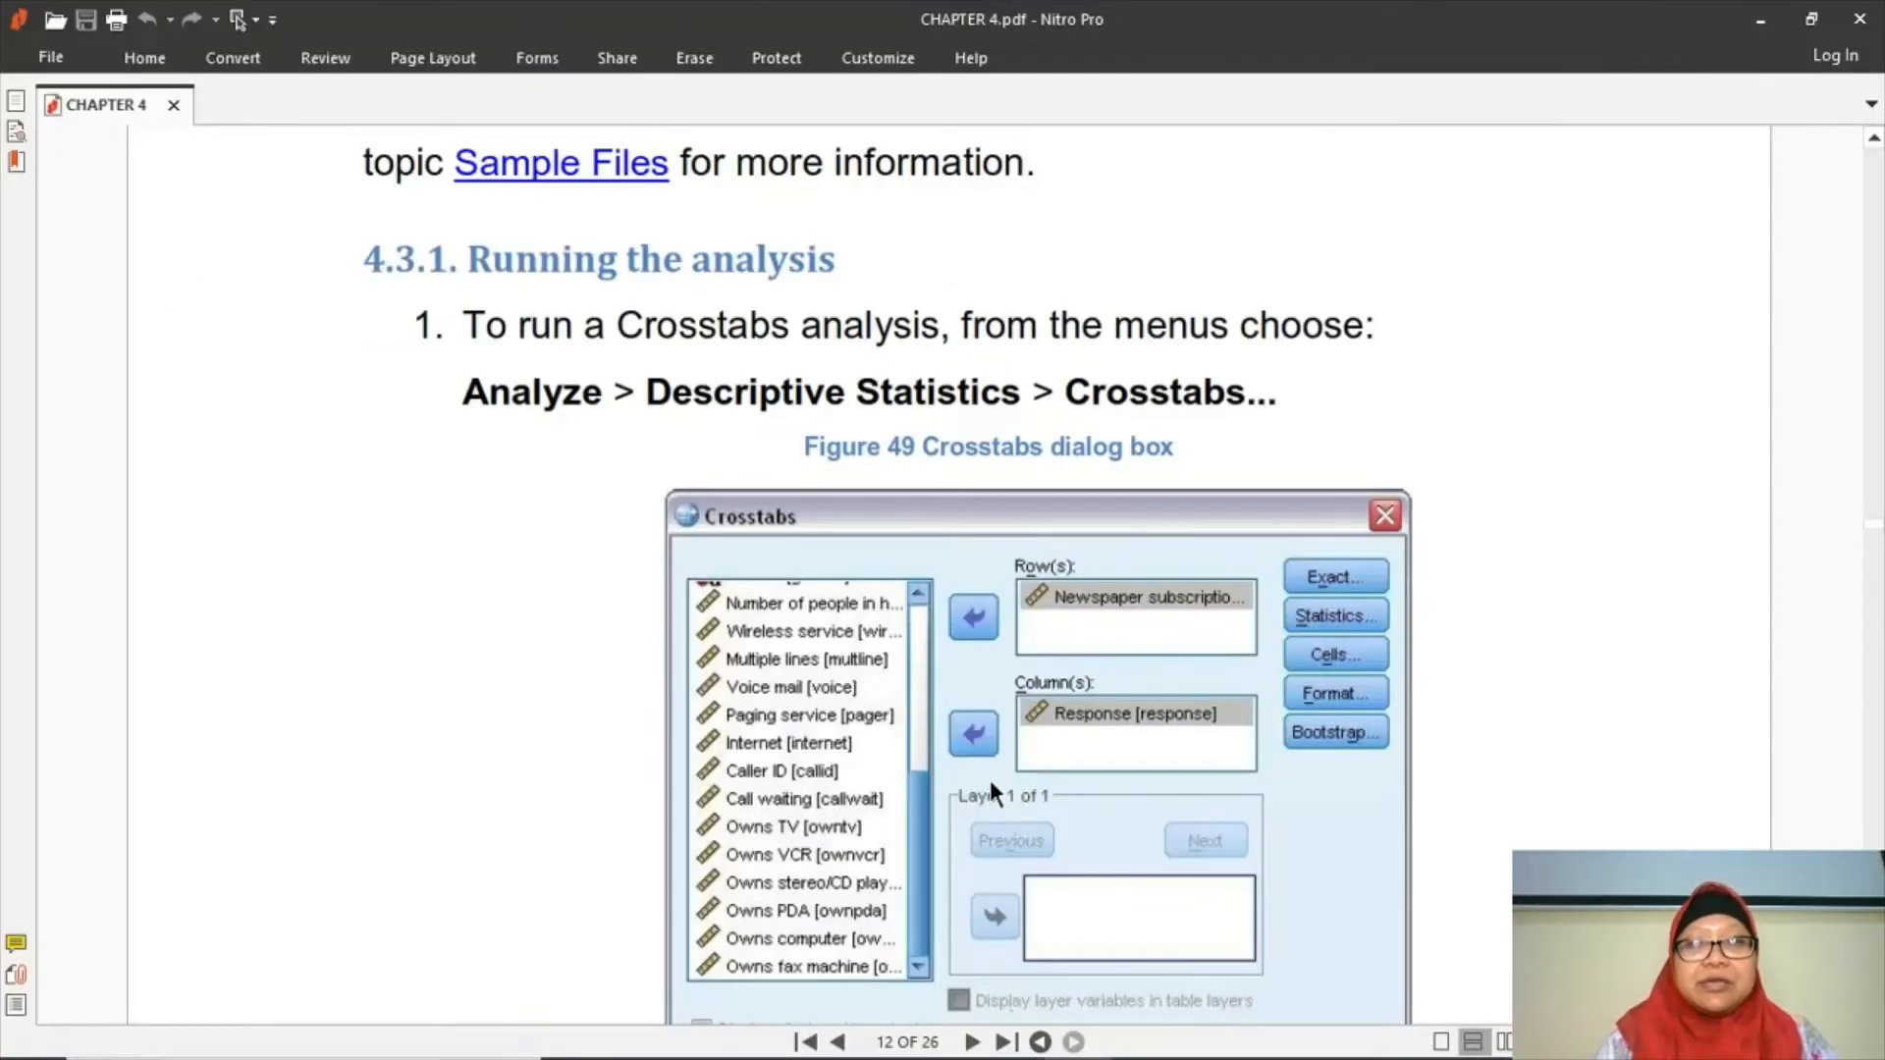
Find and read section 4.3.4 on adding income category as a layer variable, including the Crosstabs setup for rerunning the analysis.
{"action": "scroll", "coordinate": [999, 791], "scroll_direction": "down", "scroll_amount": 5}
{"action": "scroll", "coordinate": [999, 791], "scroll_direction": "down", "scroll_amount": 5}
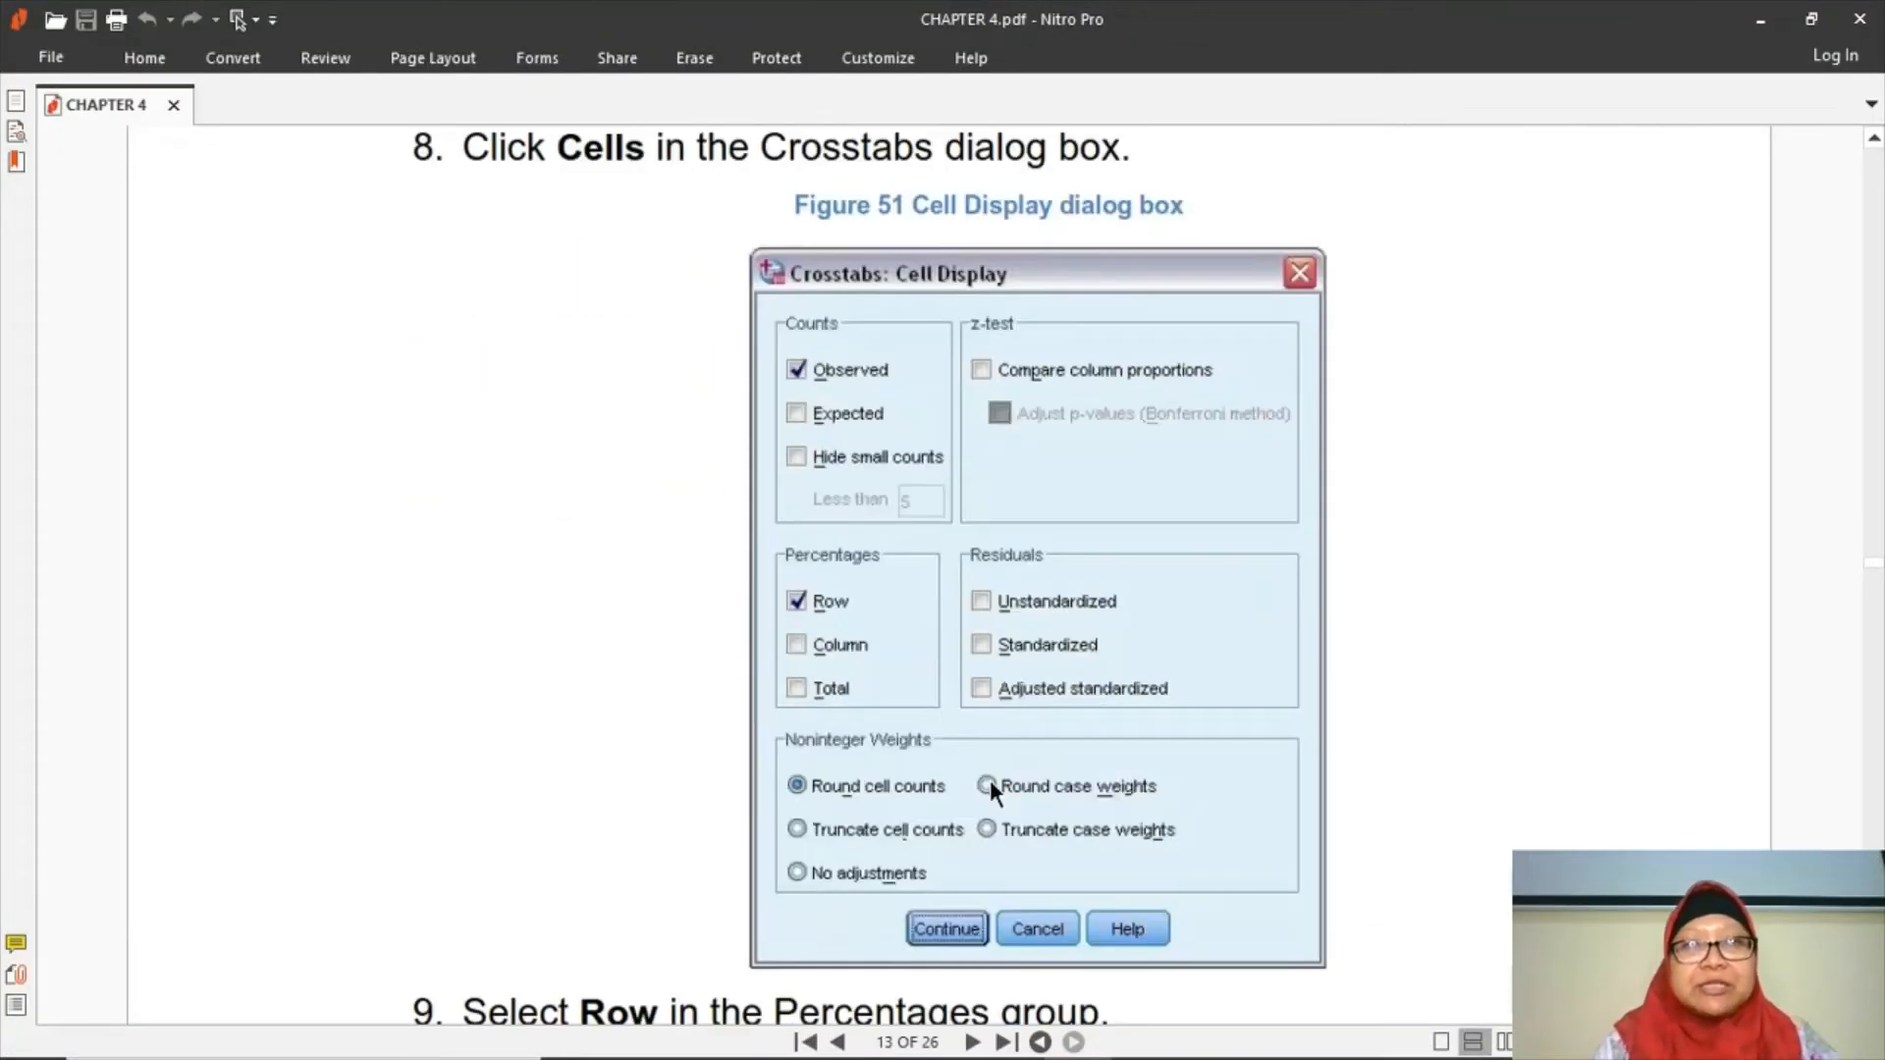
{"action": "scroll", "coordinate": [1000, 790], "scroll_direction": "down", "scroll_amount": 10}
{"action": "scroll", "coordinate": [1000, 790], "scroll_direction": "down", "scroll_amount": 5}
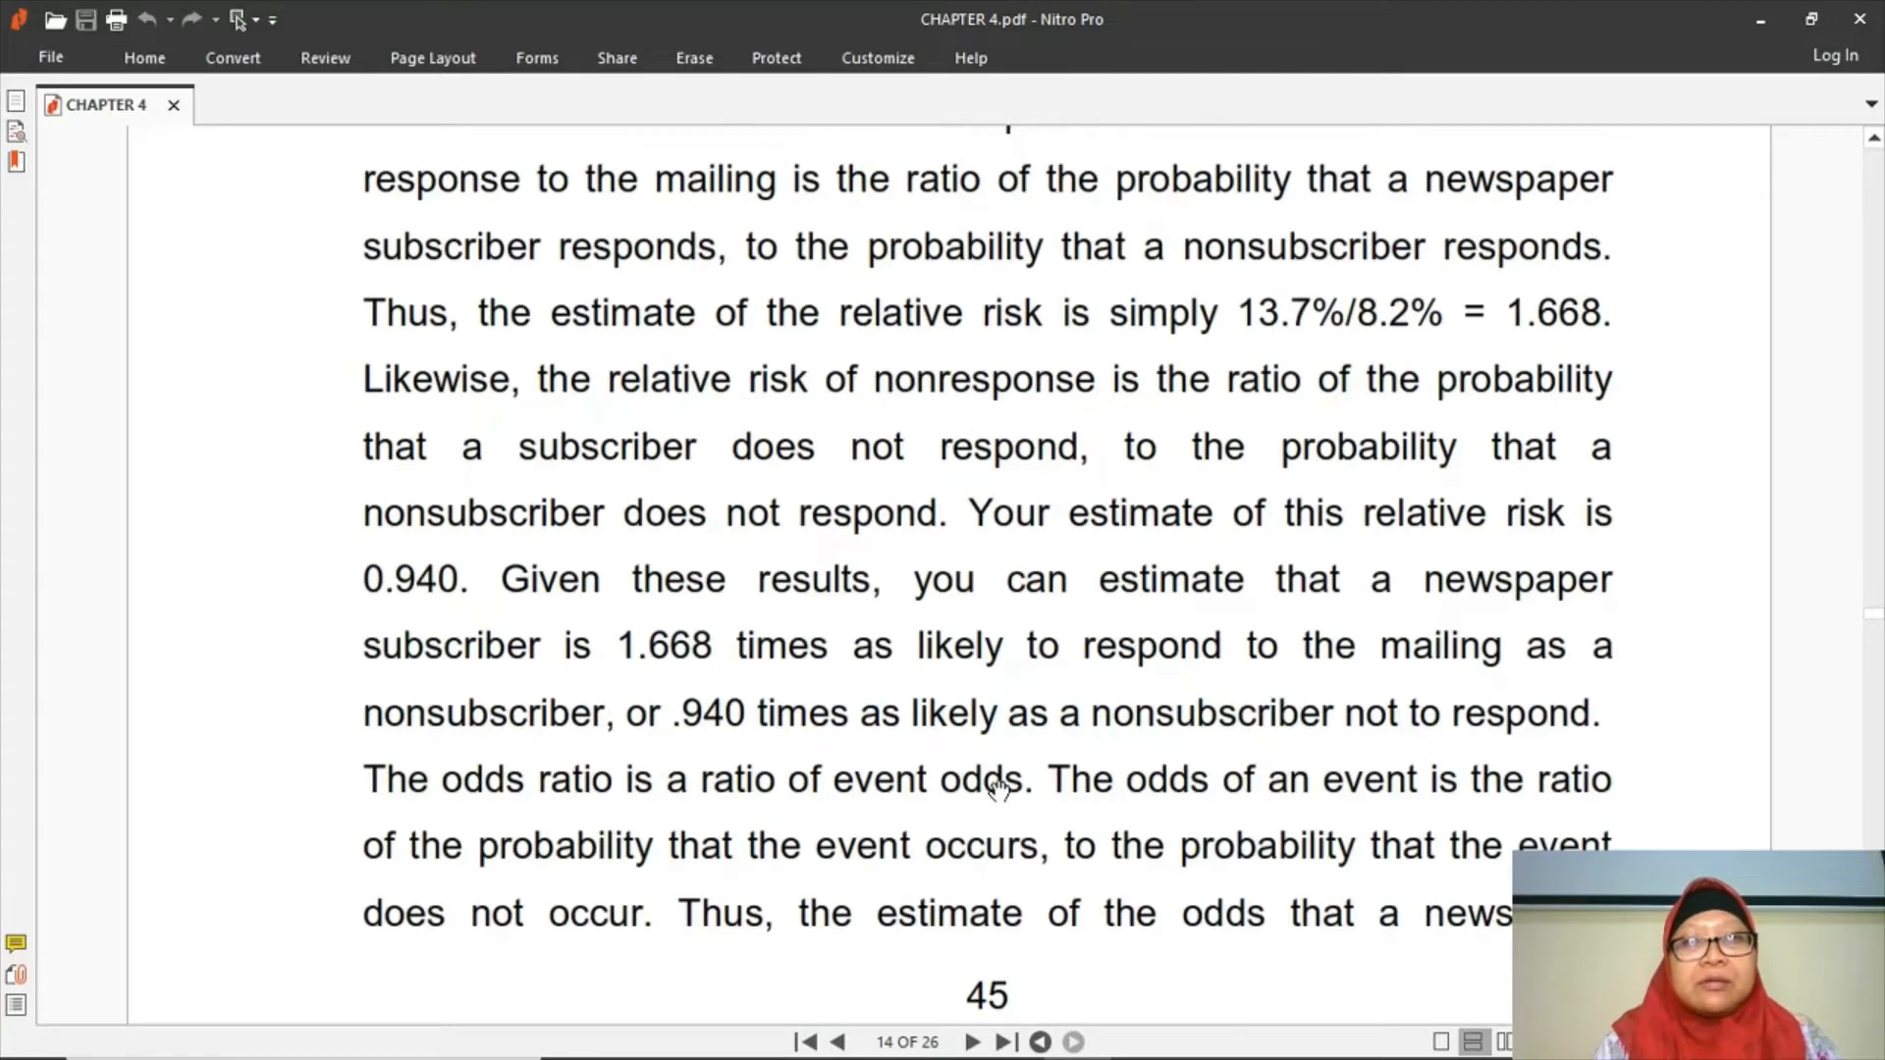
{"action": "scroll", "coordinate": [999, 790], "scroll_direction": "down", "scroll_amount": 5}
{"action": "scroll", "coordinate": [999, 790], "scroll_direction": "down", "scroll_amount": 5}
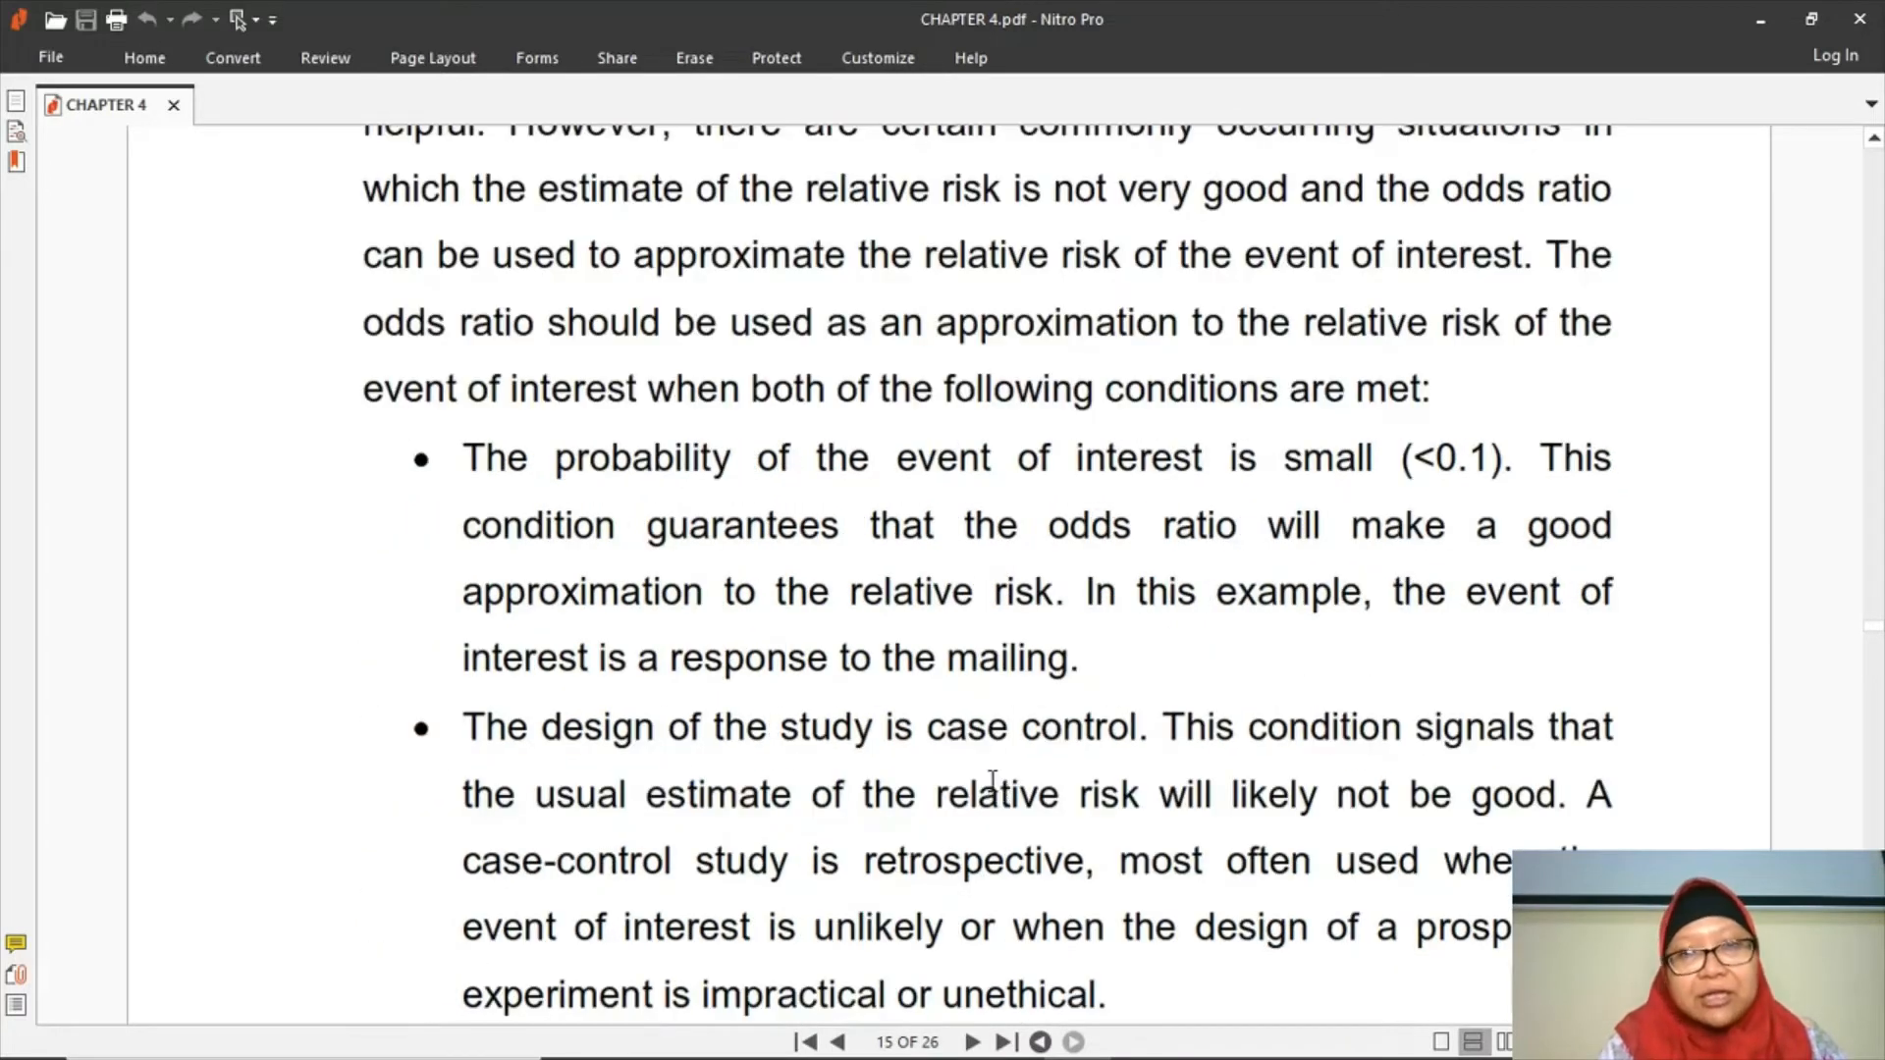
{"action": "scroll", "coordinate": [999, 791], "scroll_direction": "down", "scroll_amount": 5}
{"action": "scroll", "coordinate": [999, 790], "scroll_direction": "down", "scroll_amount": 5}
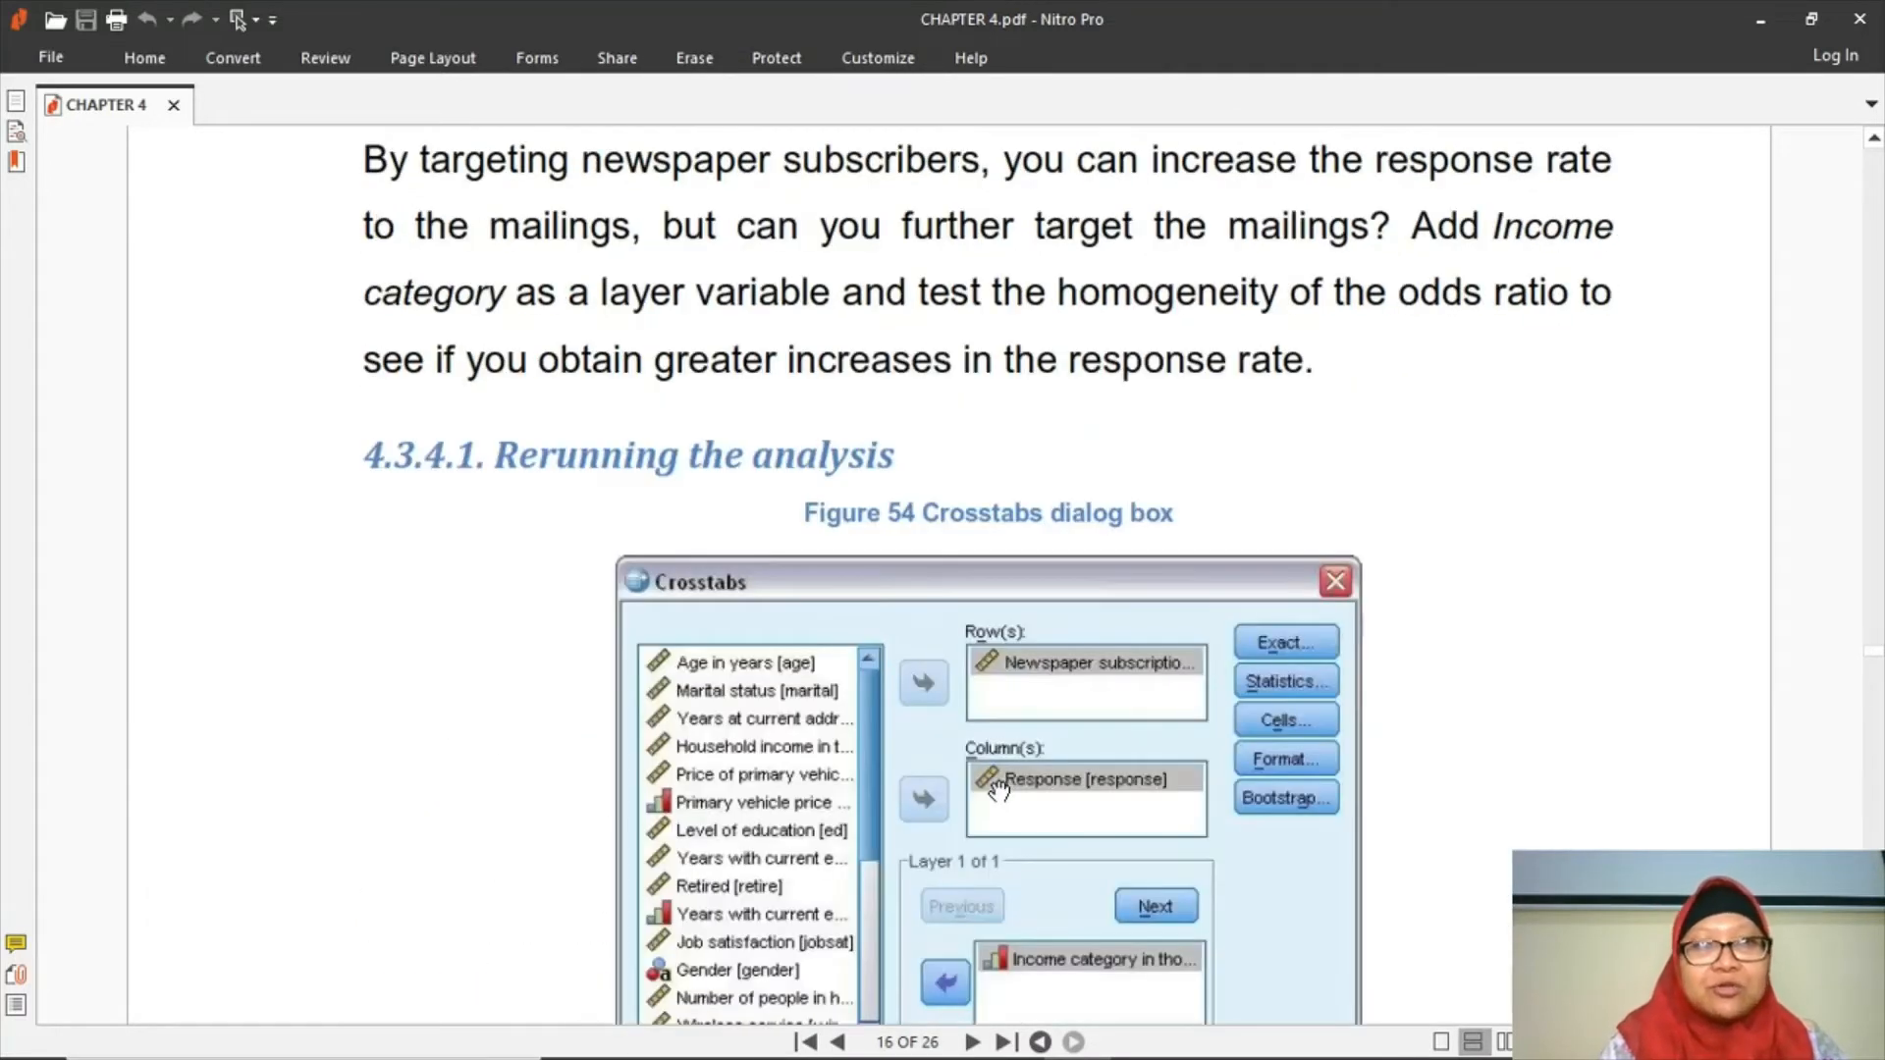
{"action": "scroll", "coordinate": [990, 780], "scroll_direction": "up", "scroll_amount": 1}
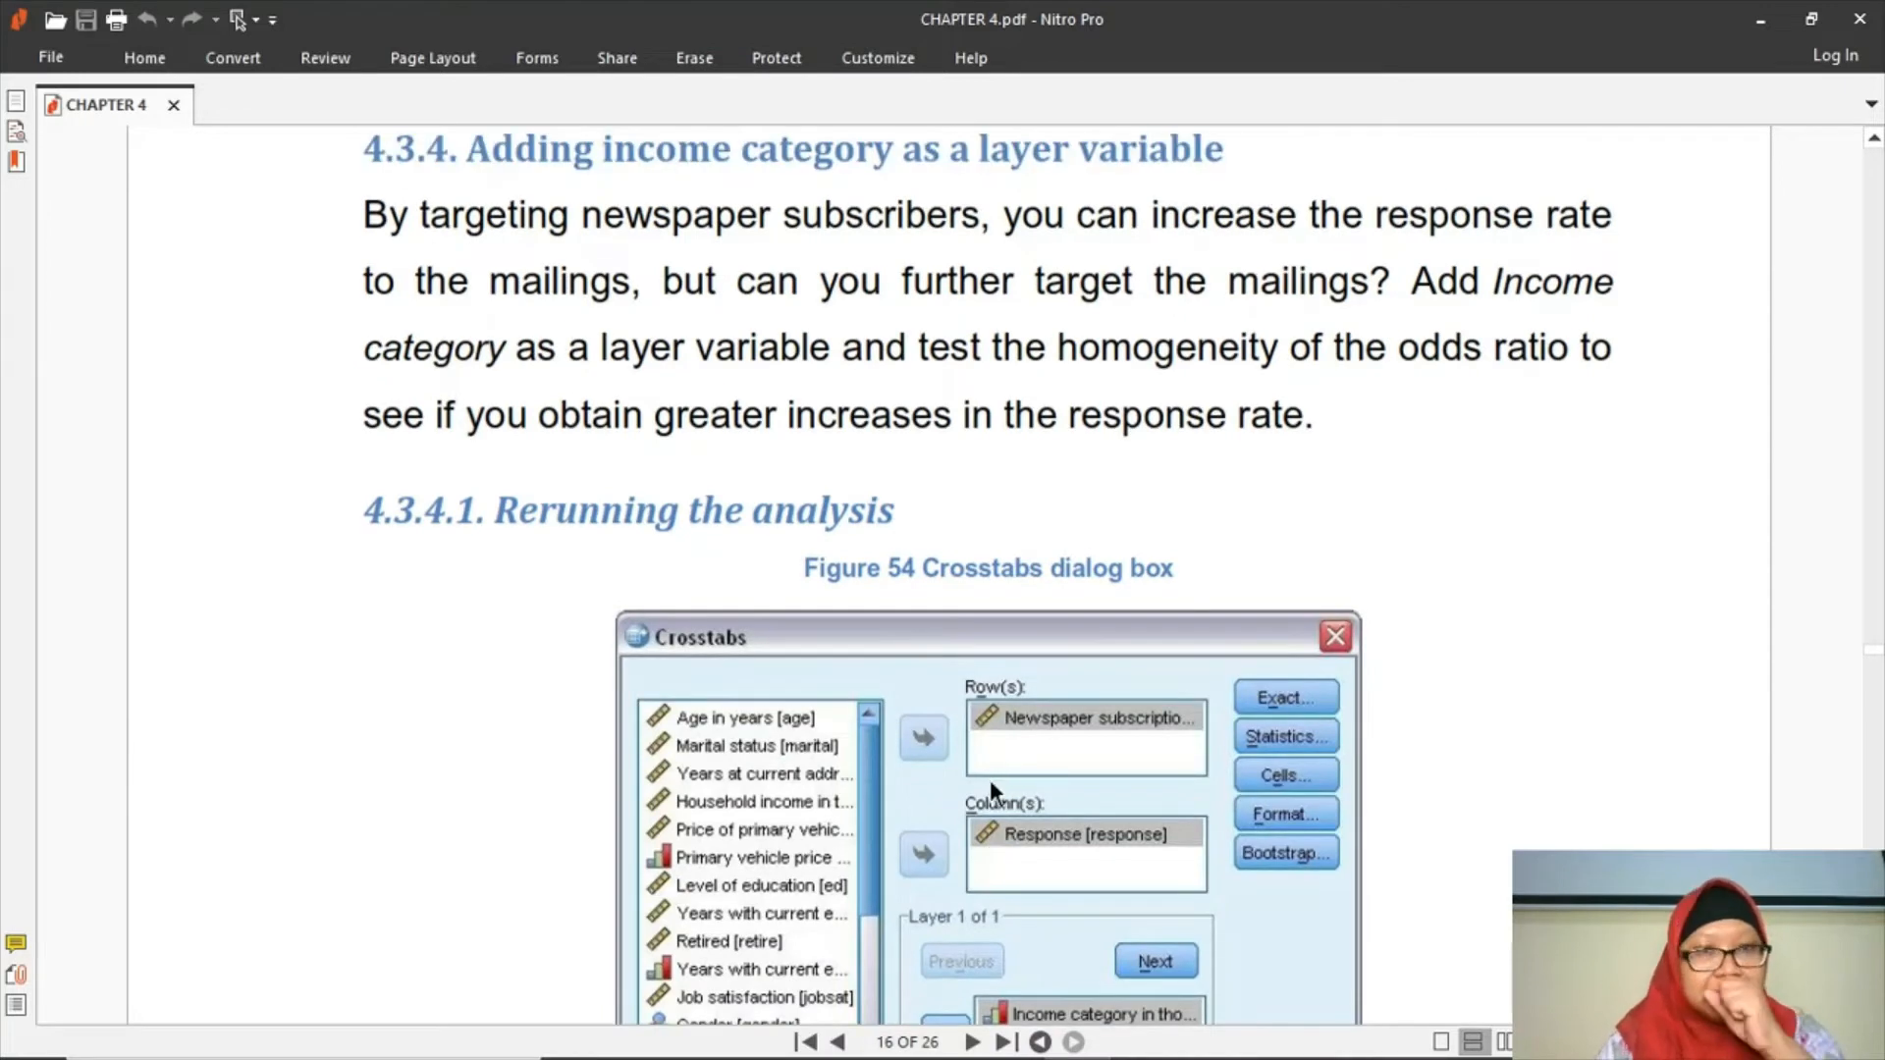
{"action": "scroll", "coordinate": [990, 780], "scroll_direction": "up", "scroll_amount": 2}
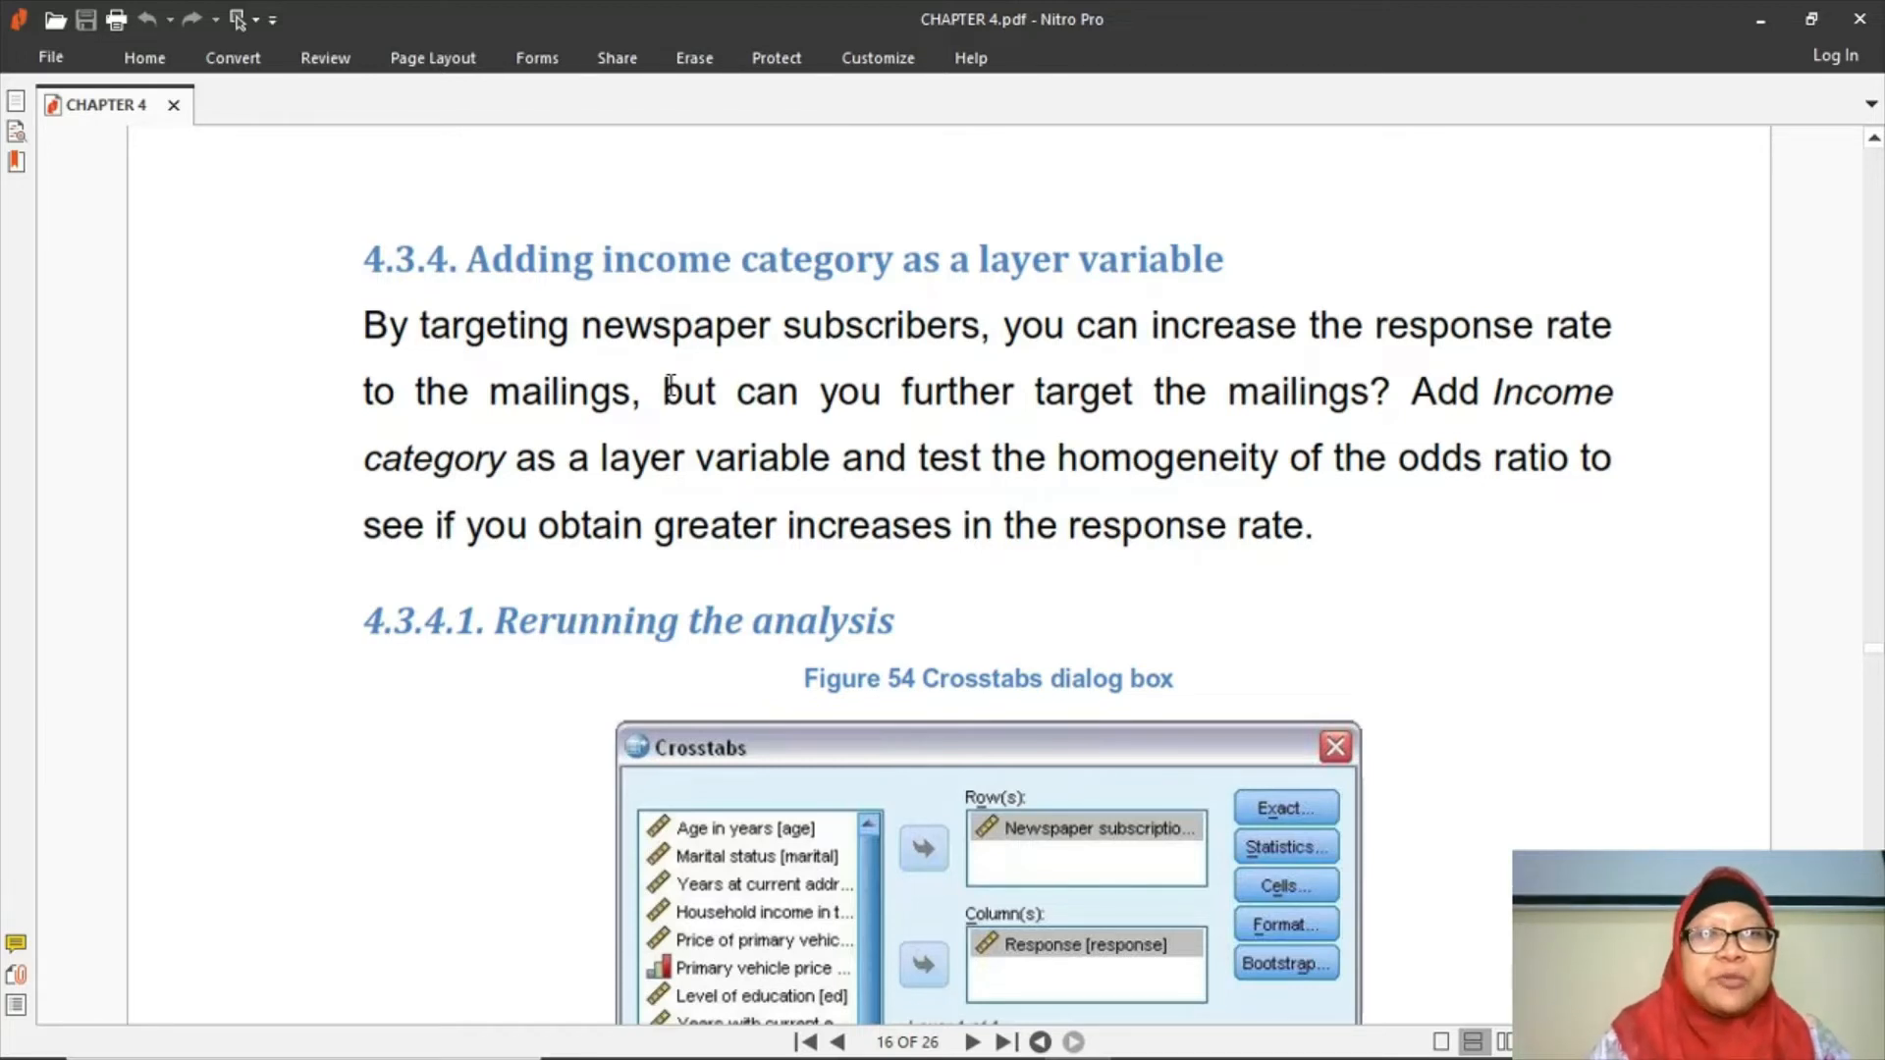
{"action": "scroll", "coordinate": [669, 385], "scroll_direction": "down", "scroll_amount": 3}
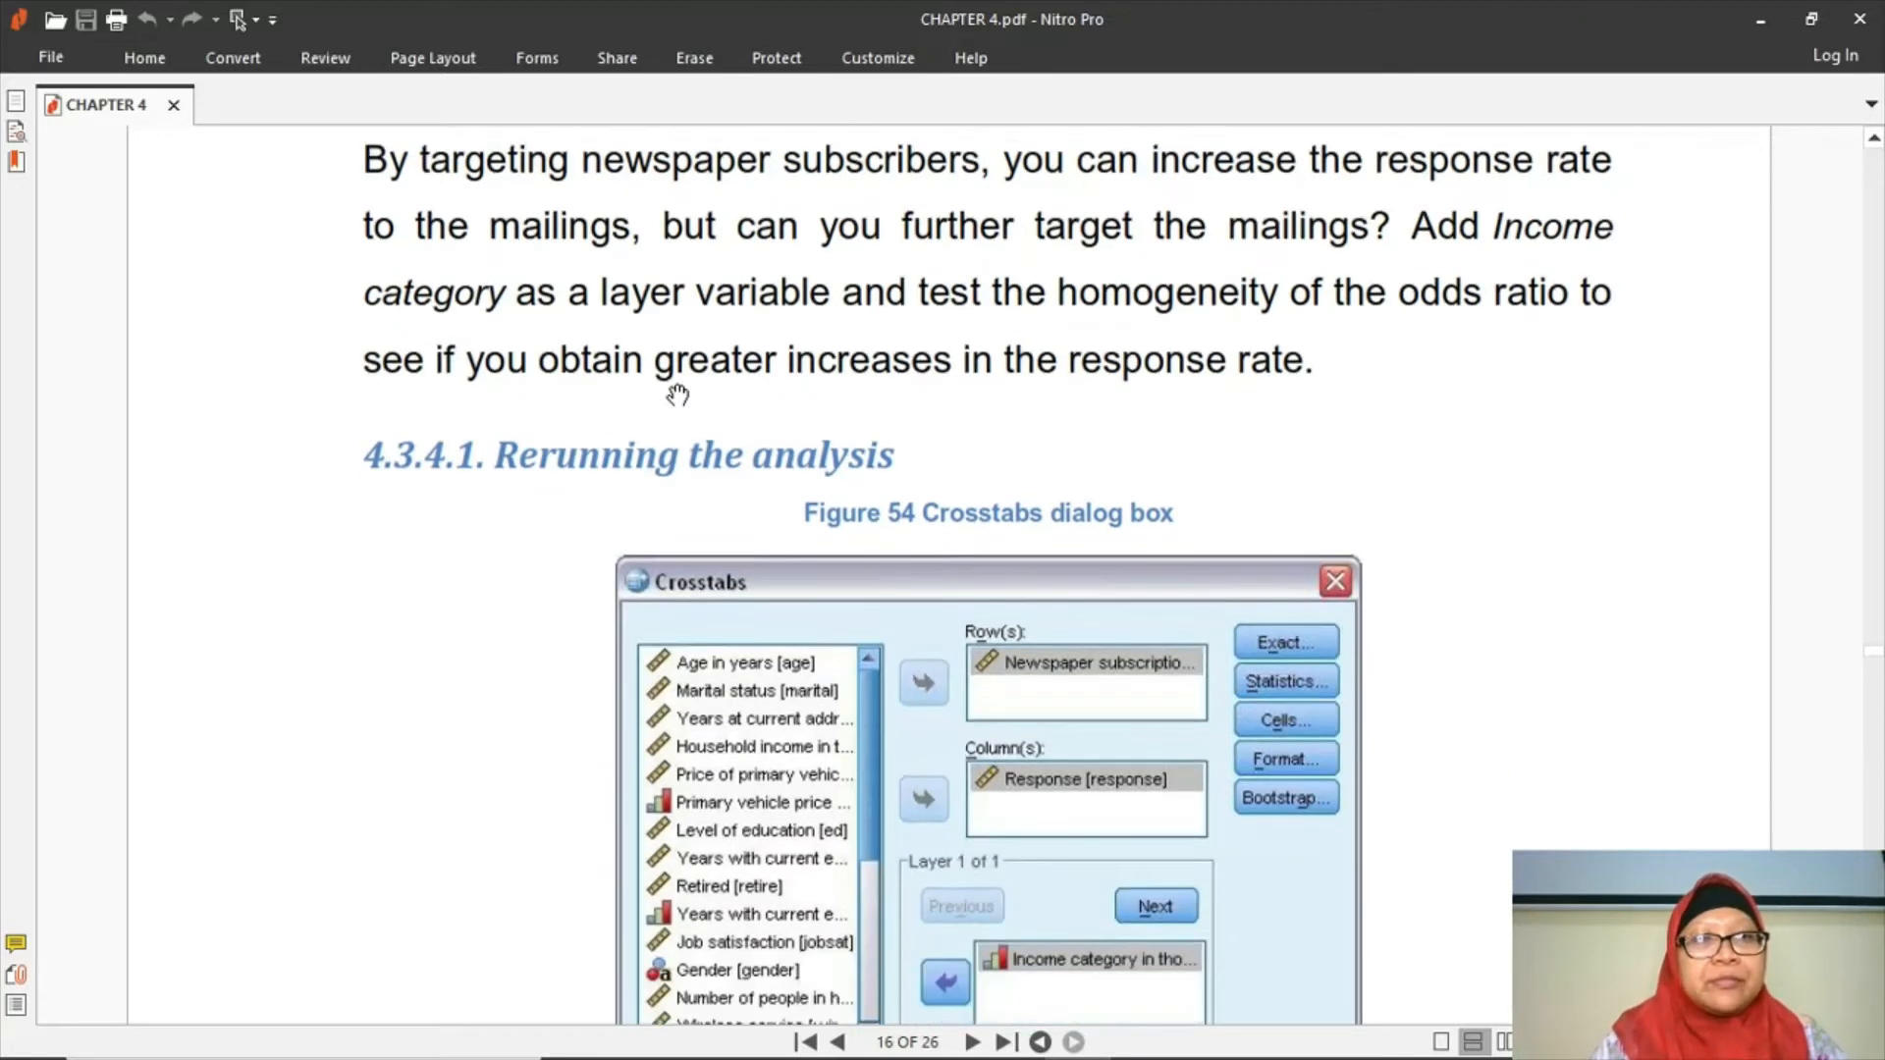
{"action": "scroll", "coordinate": [678, 395], "scroll_direction": "down", "scroll_amount": 3}
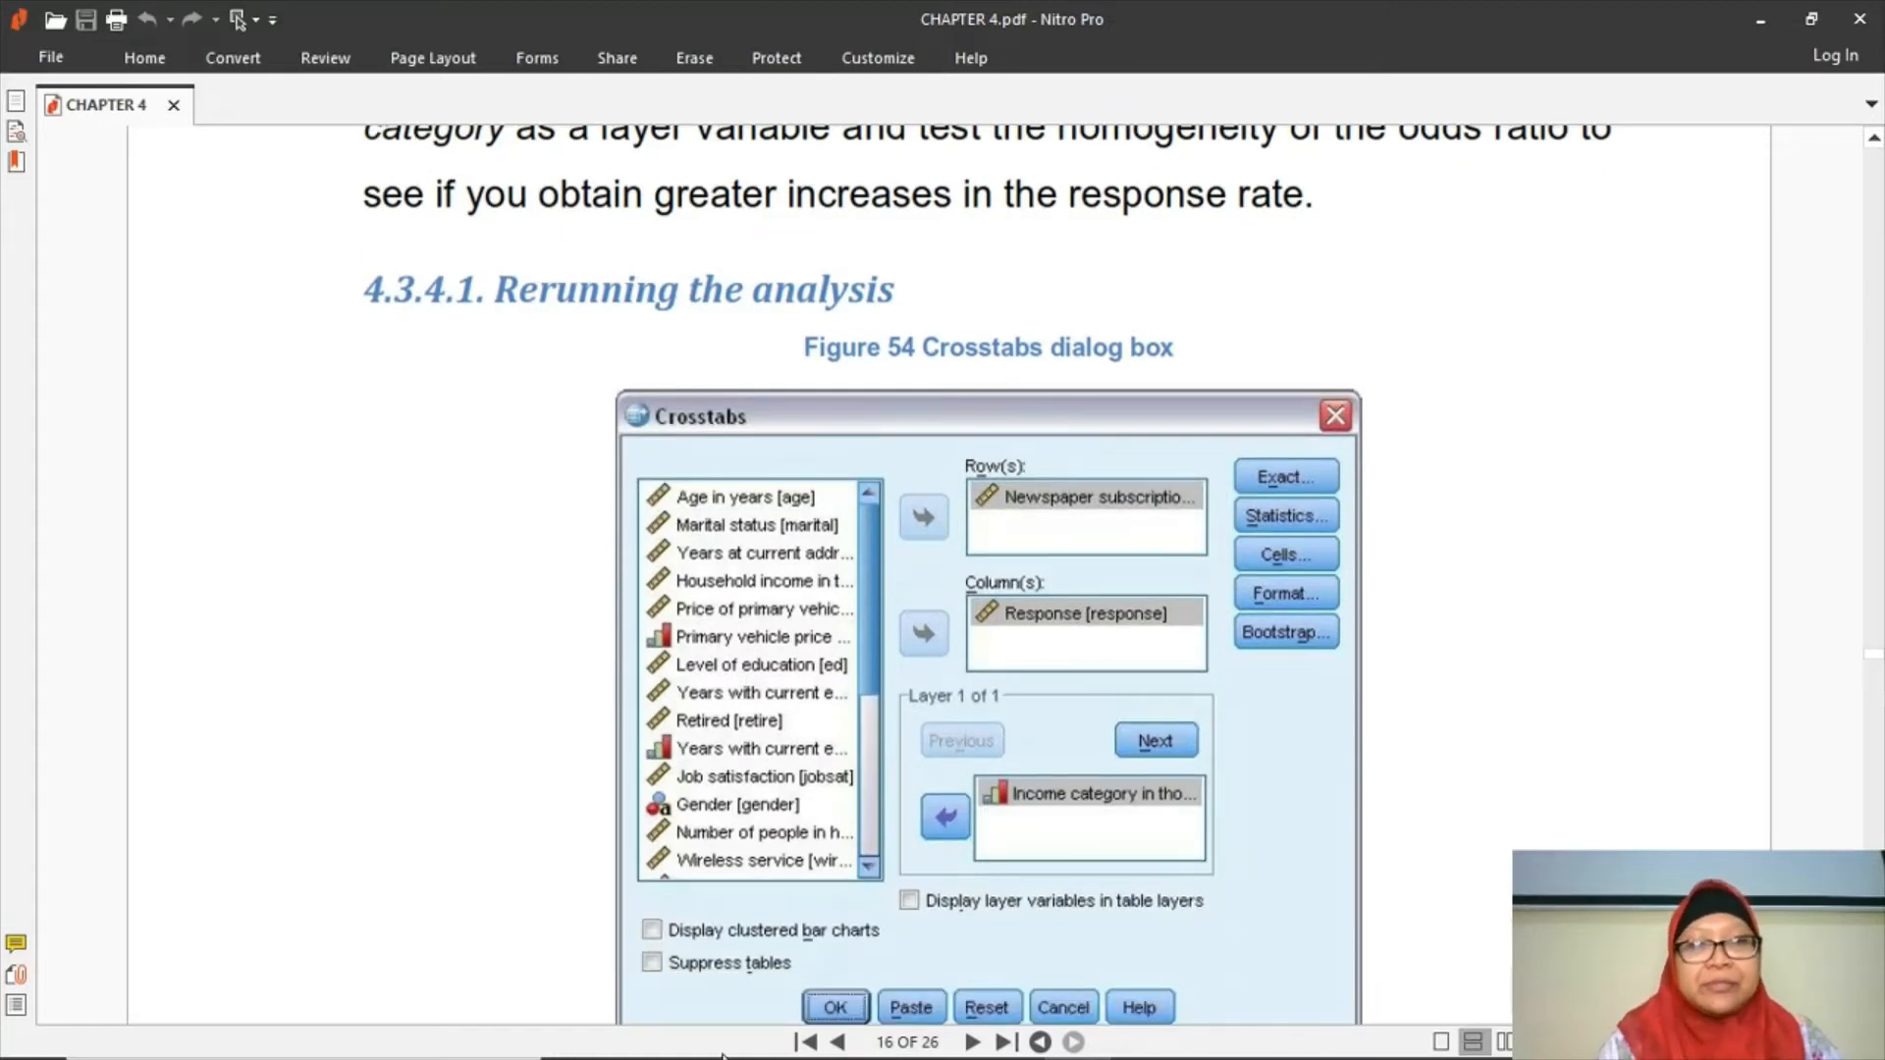
Switch to the demo.sav data in SPSS and add Income category in thousands as the layer variable of the Crosstabs analysis.
{"action": "mouse_move", "coordinate": [884, 1056]}
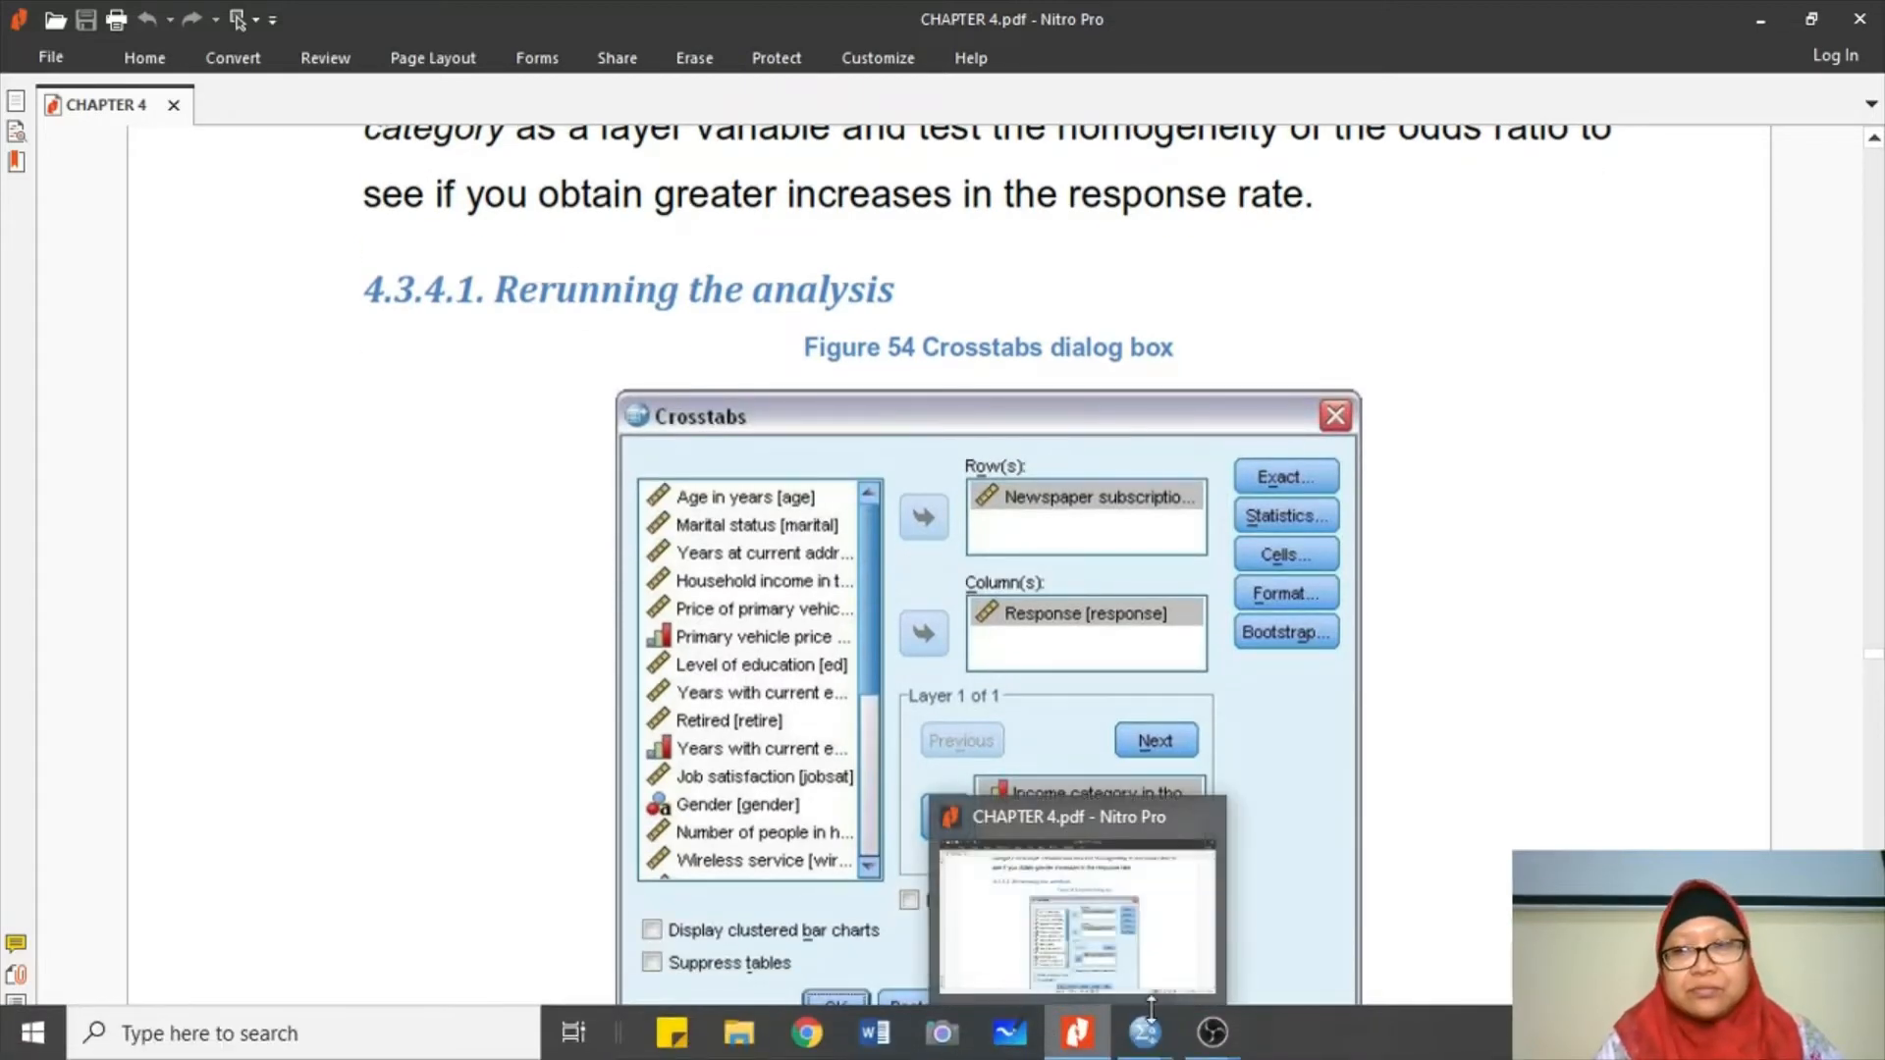
{"action": "mouse_move", "coordinate": [1145, 1033]}
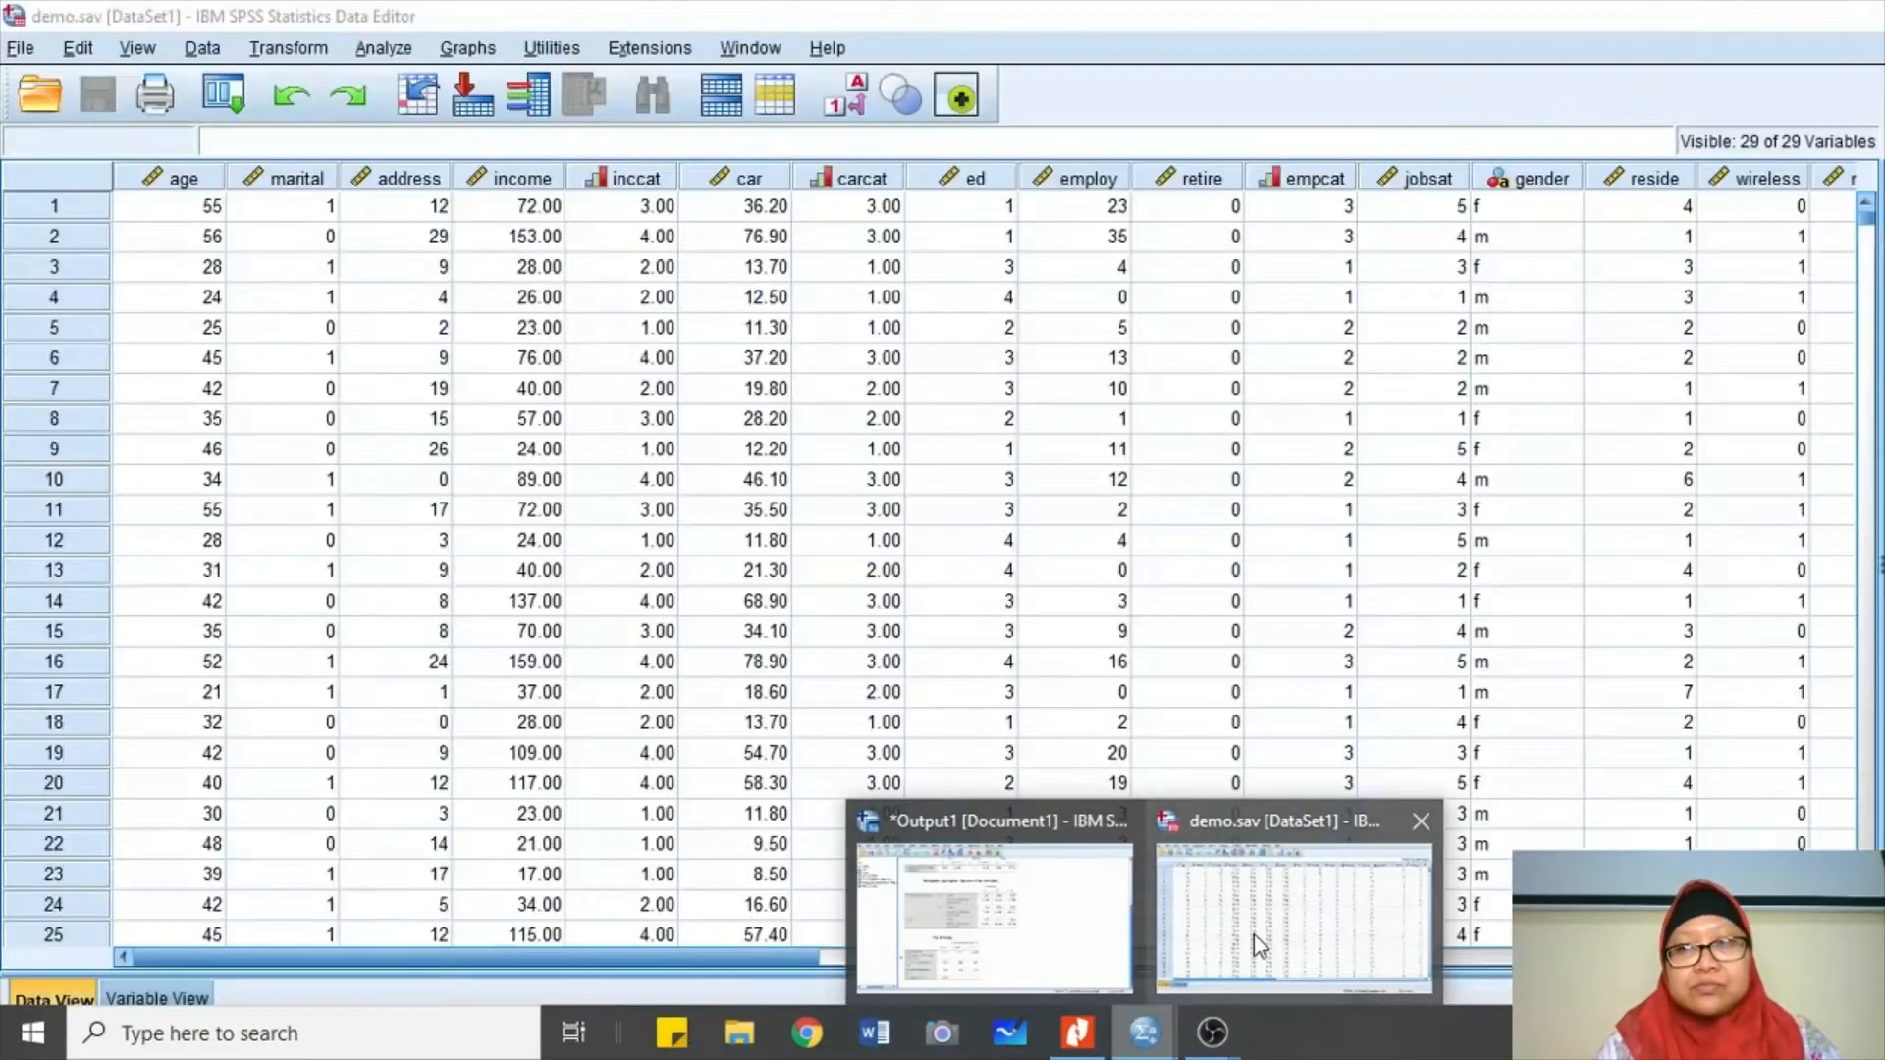
{"action": "left_click", "coordinate": [1253, 935]}
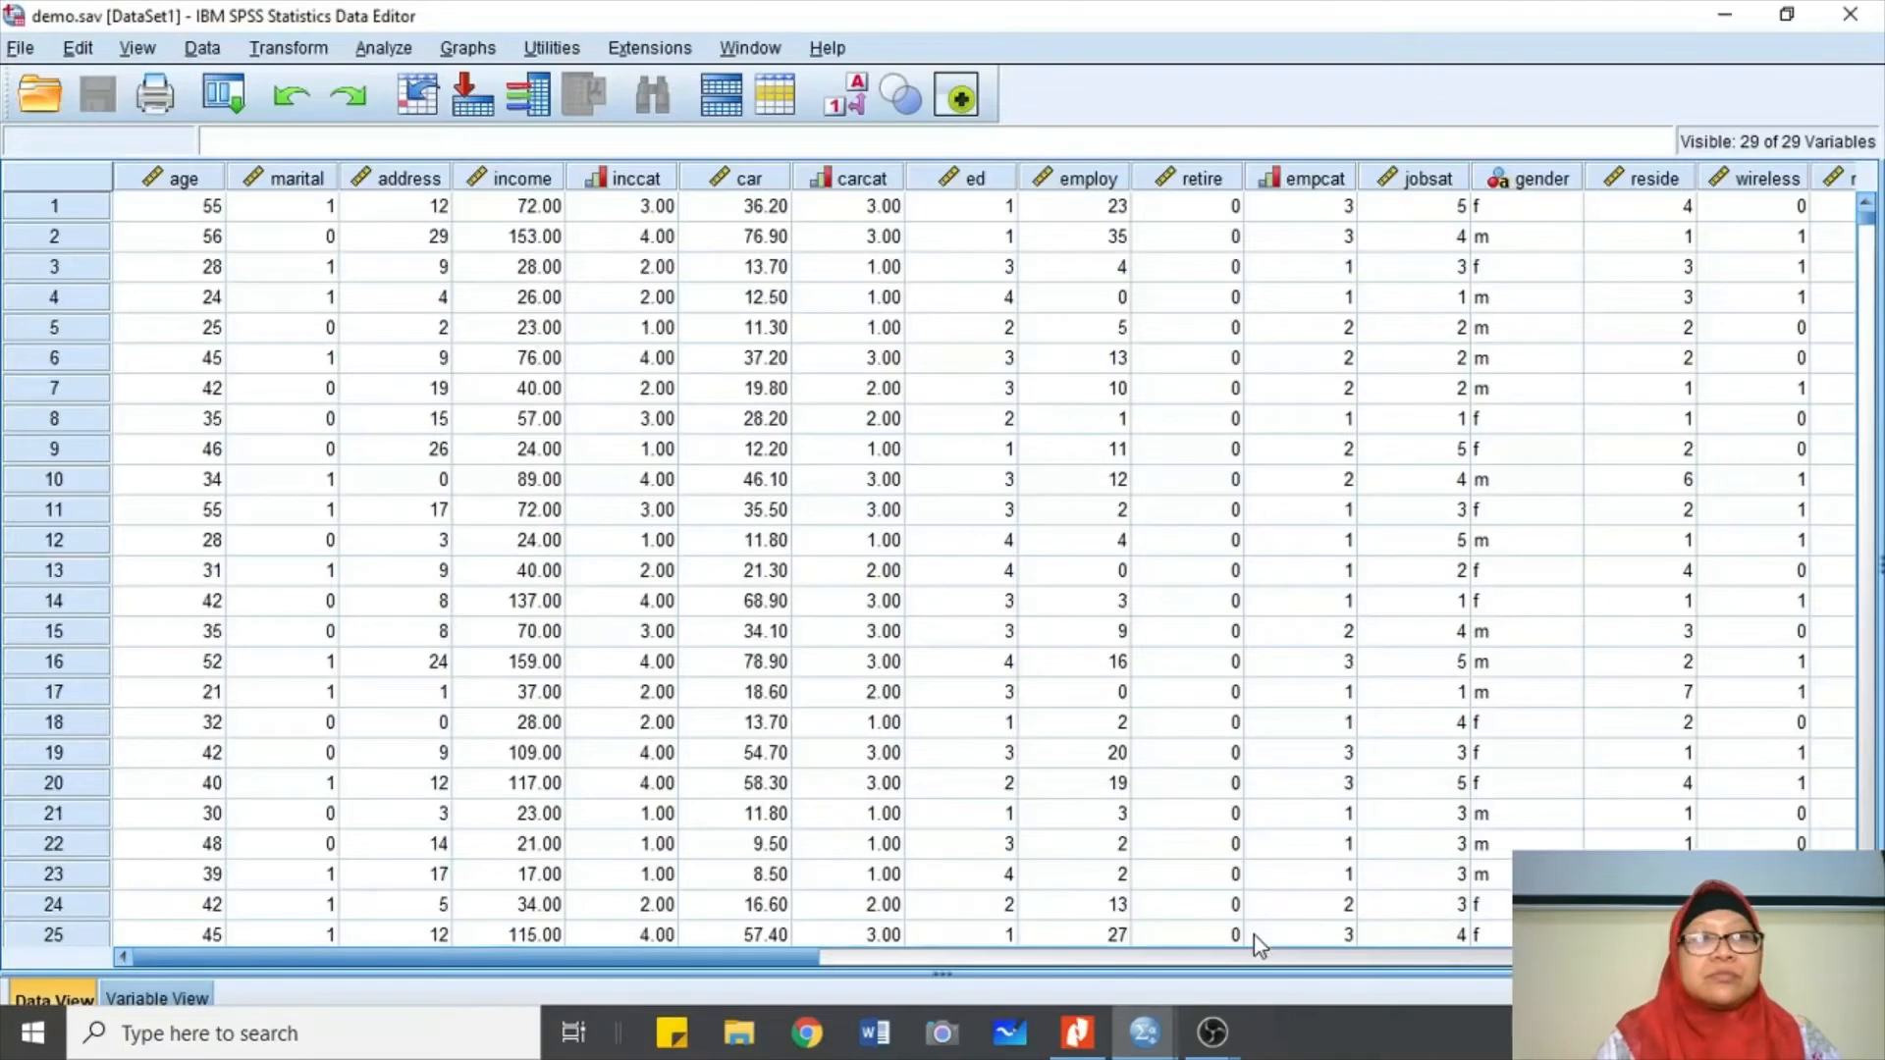
{"action": "left_click", "coordinate": [398, 45]}
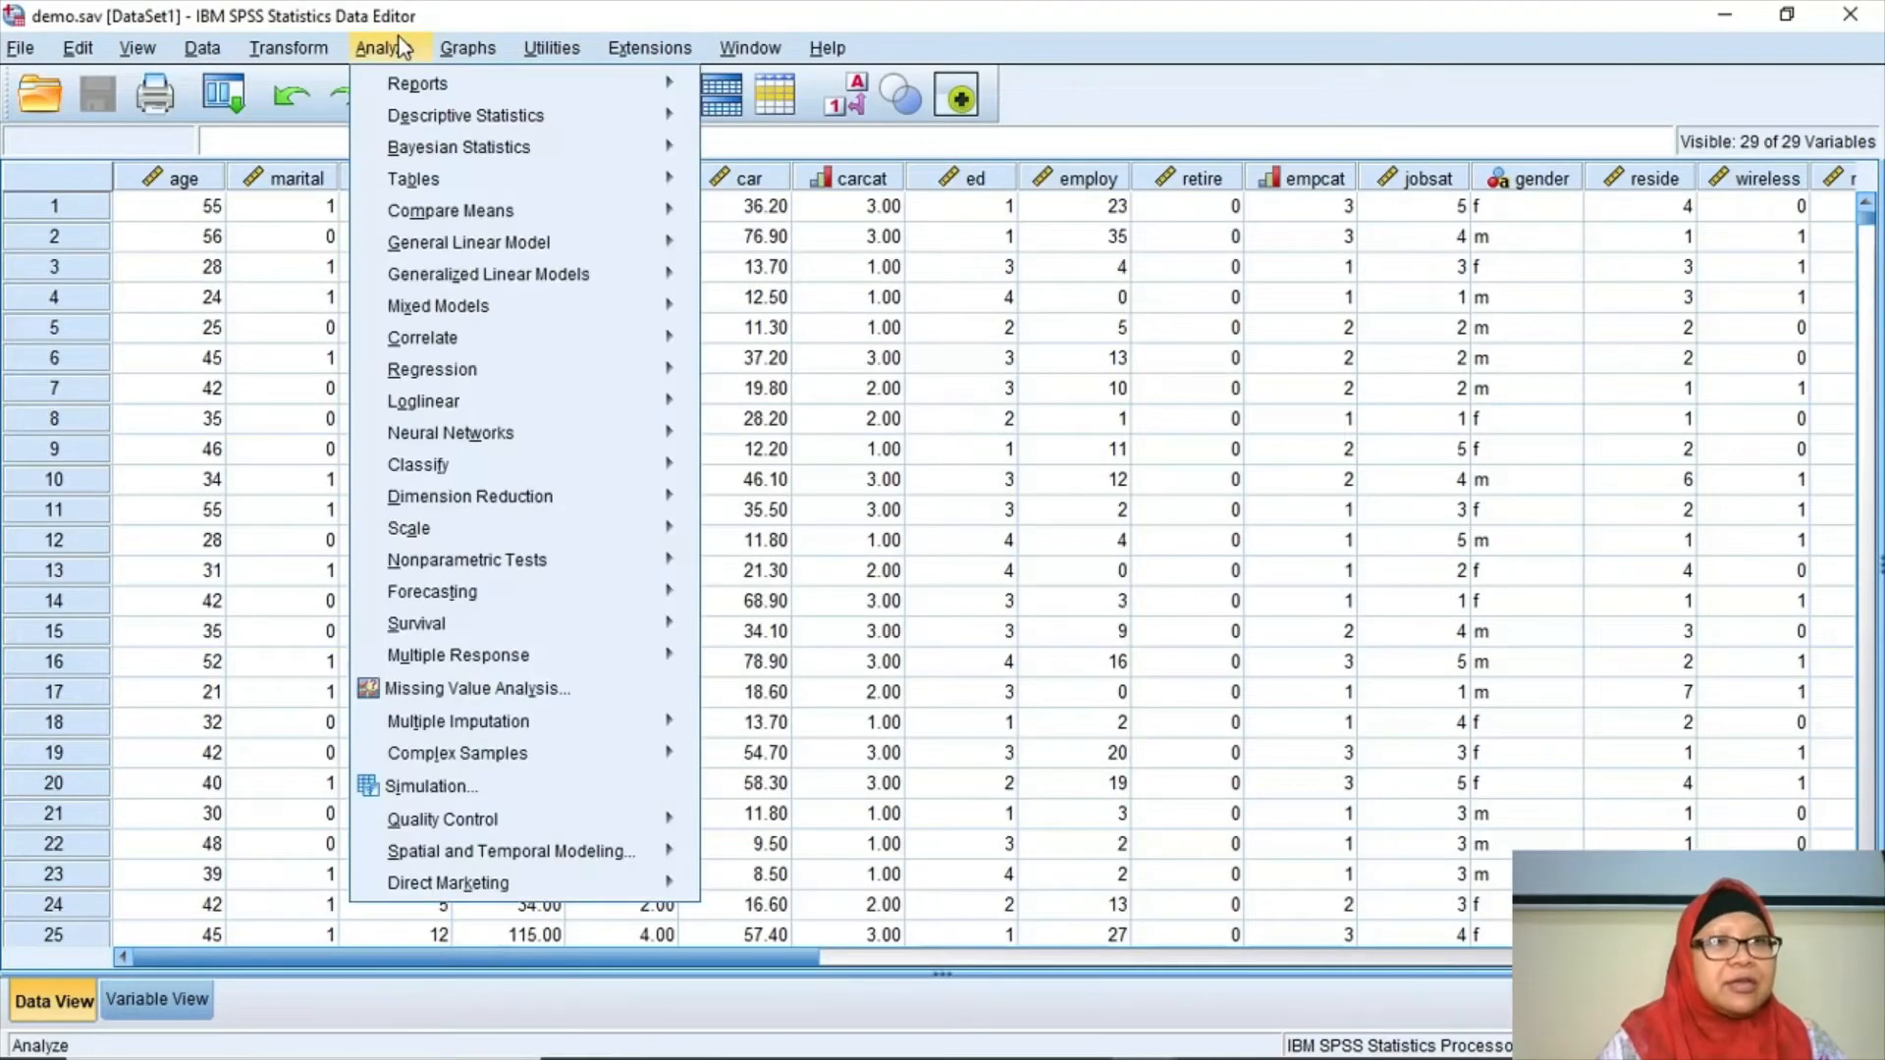
{"action": "mouse_move", "coordinate": [418, 116]}
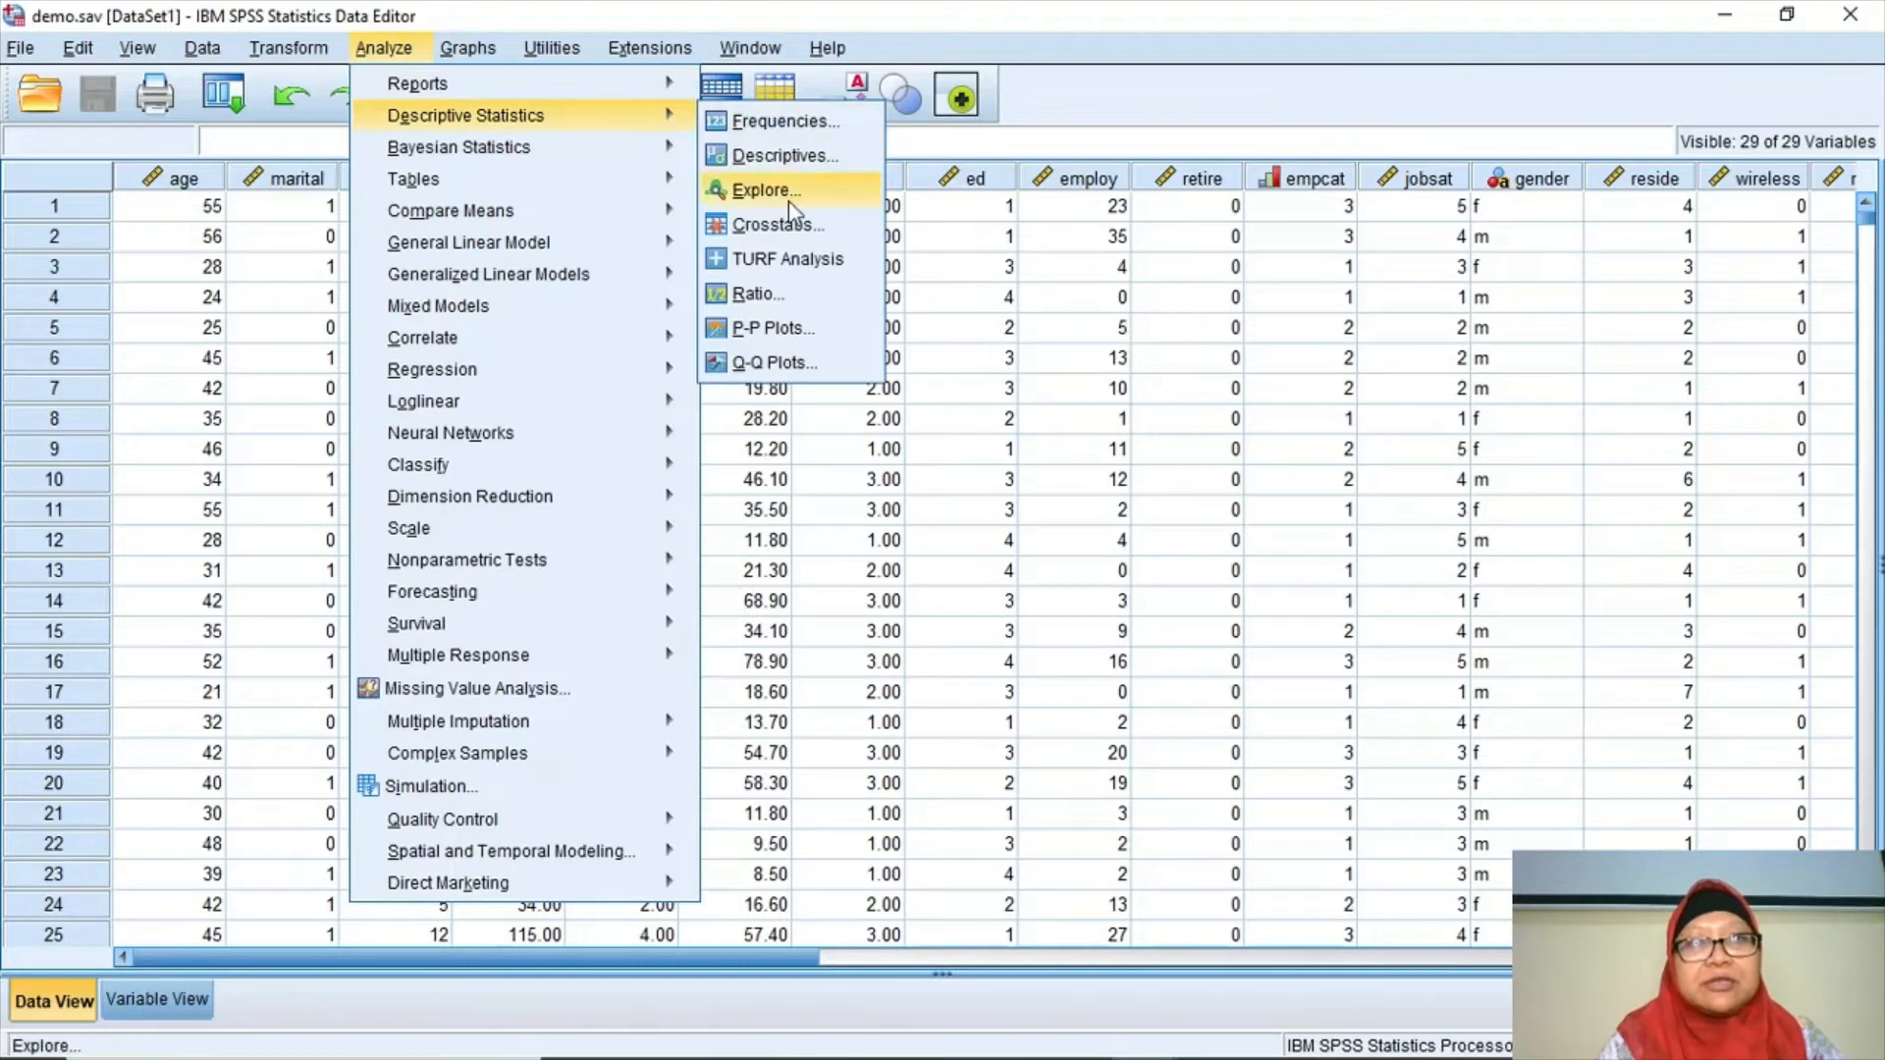
{"action": "left_click", "coordinate": [788, 228]}
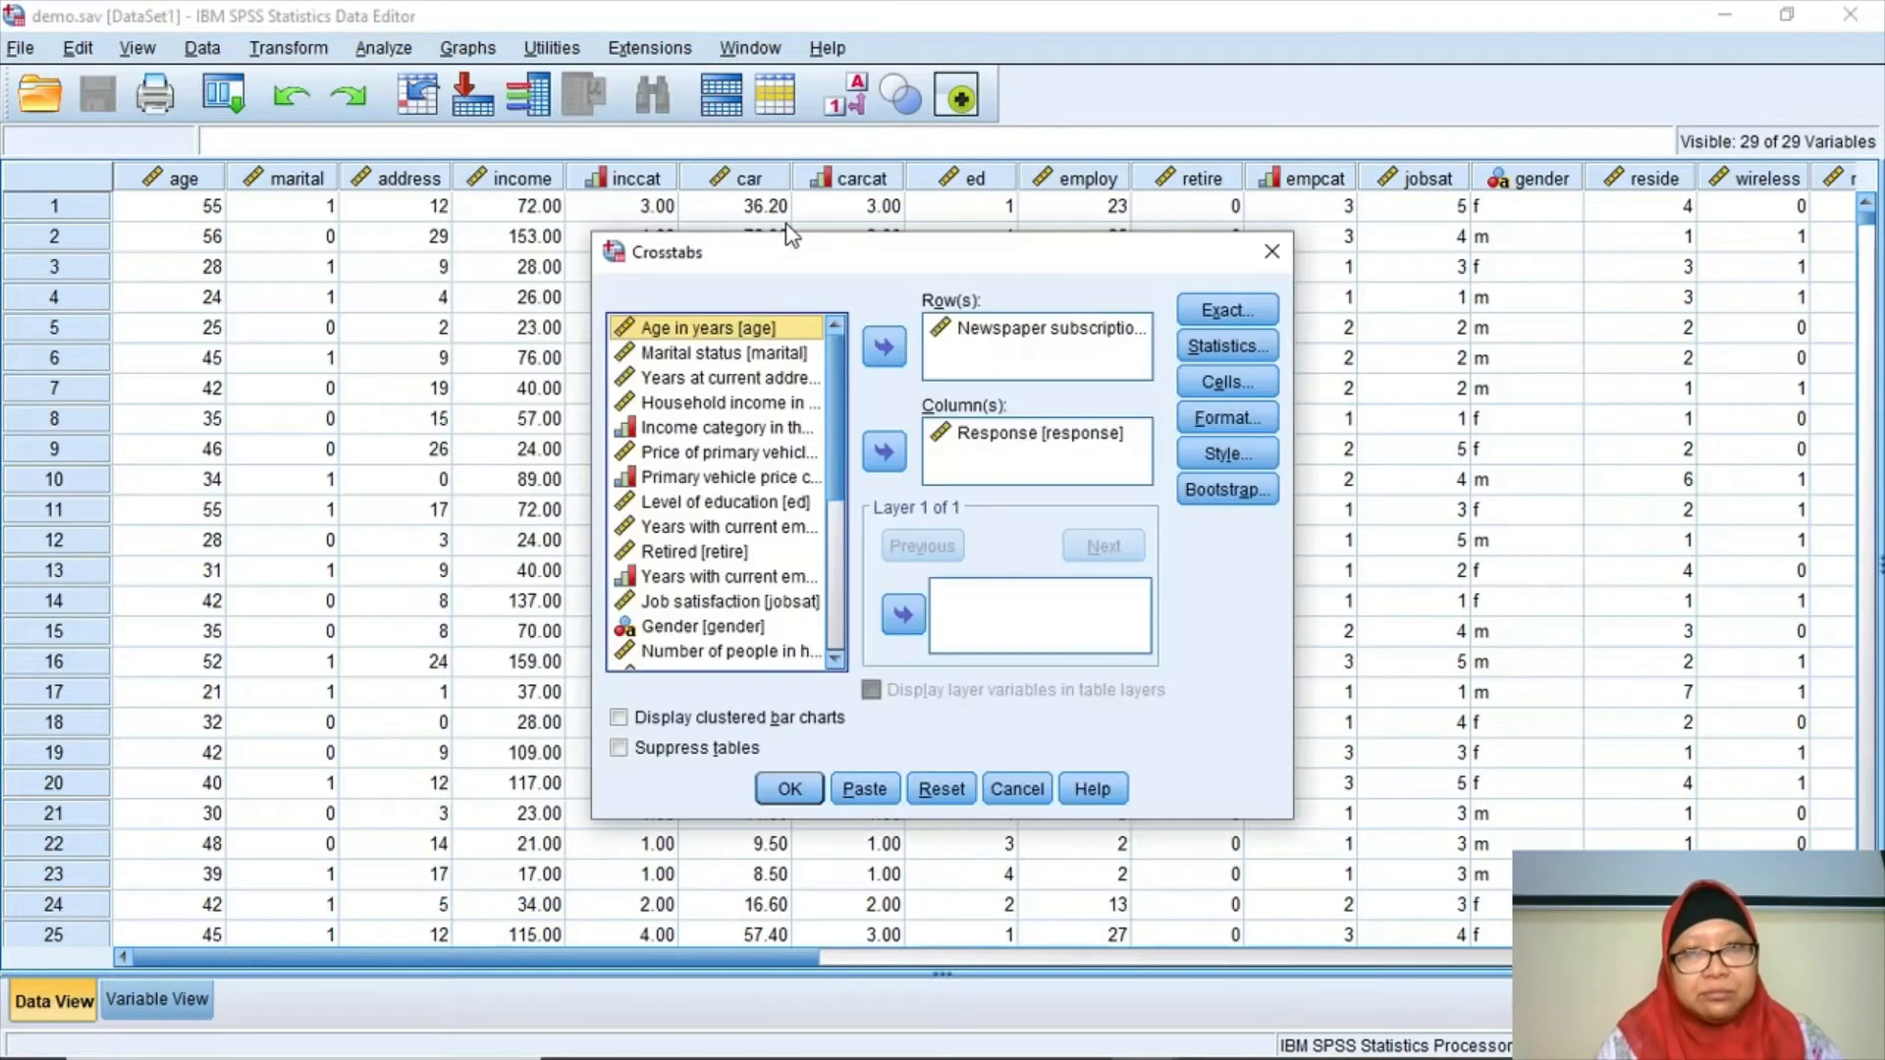
{"action": "left_click", "coordinate": [750, 426]}
{"action": "left_click", "coordinate": [903, 616]}
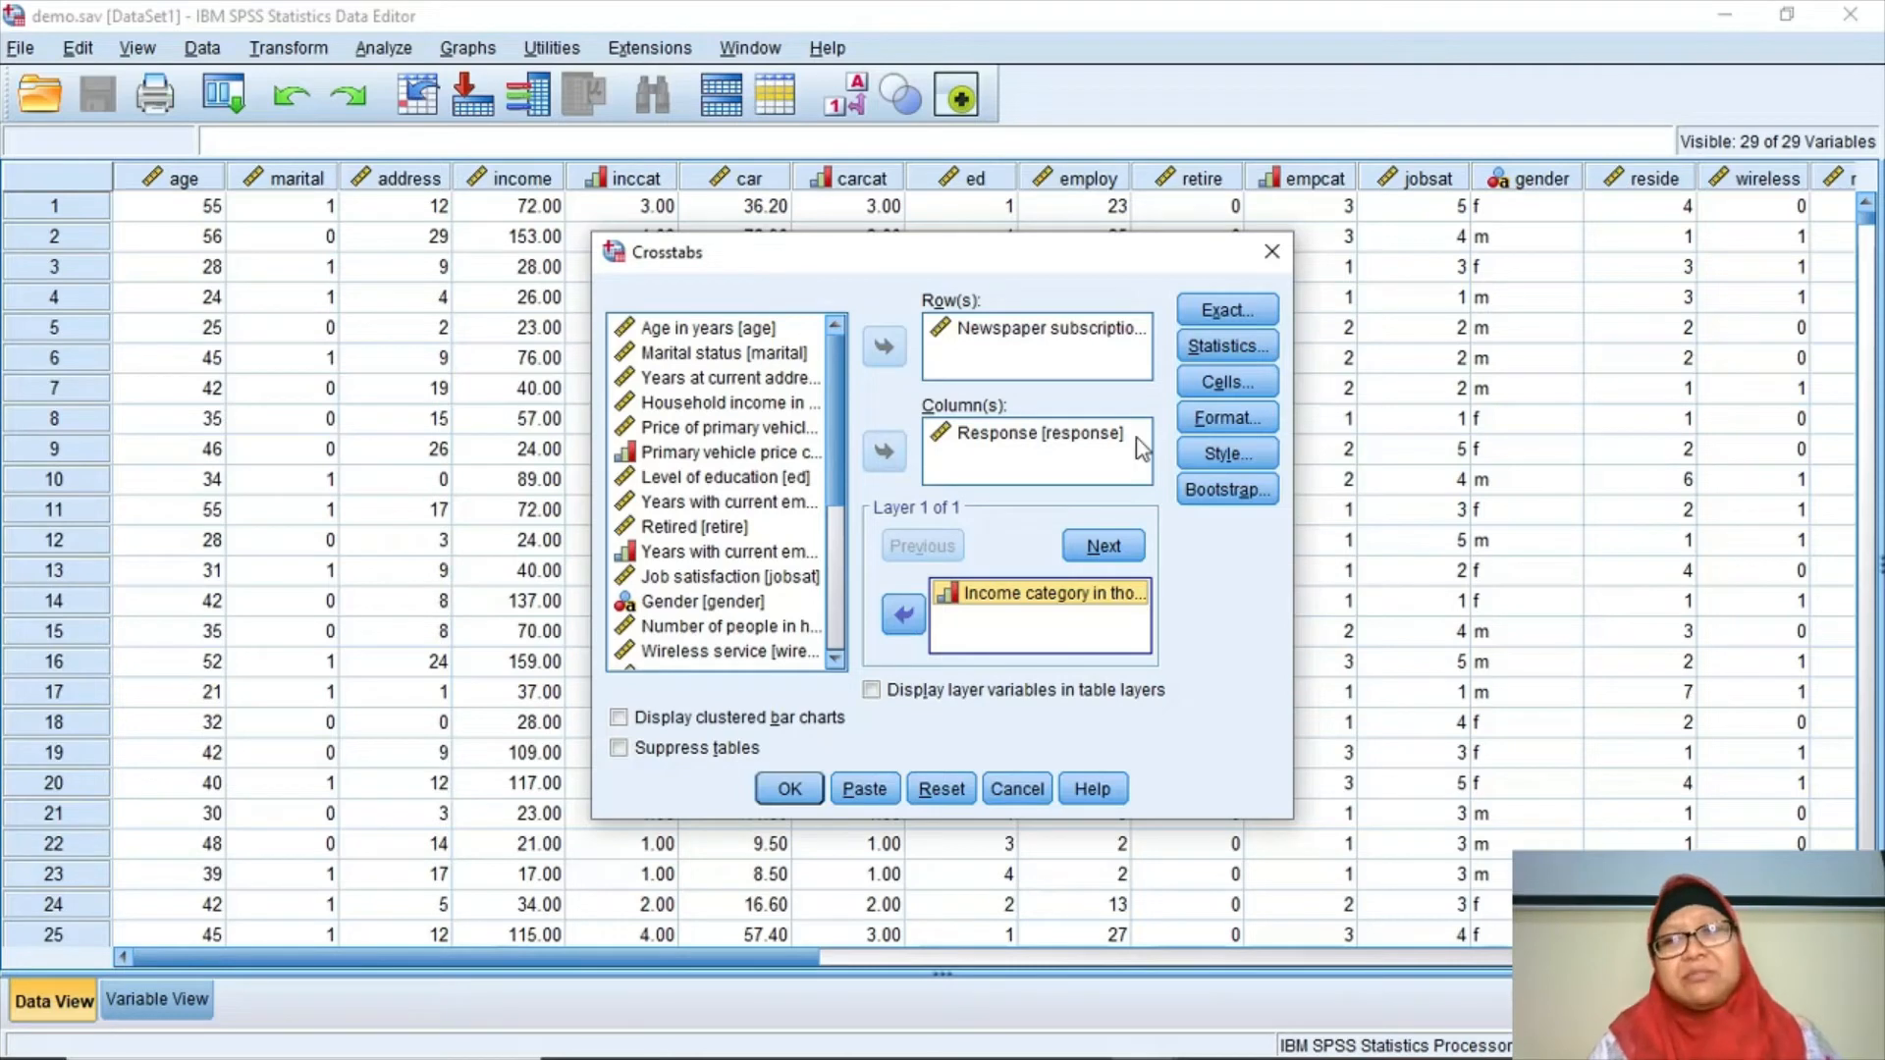
Include Cochran's and Mantel-Haenszel statistics alongside Risk and run the layered Crosstabs analysis.
{"action": "left_click", "coordinate": [1266, 347]}
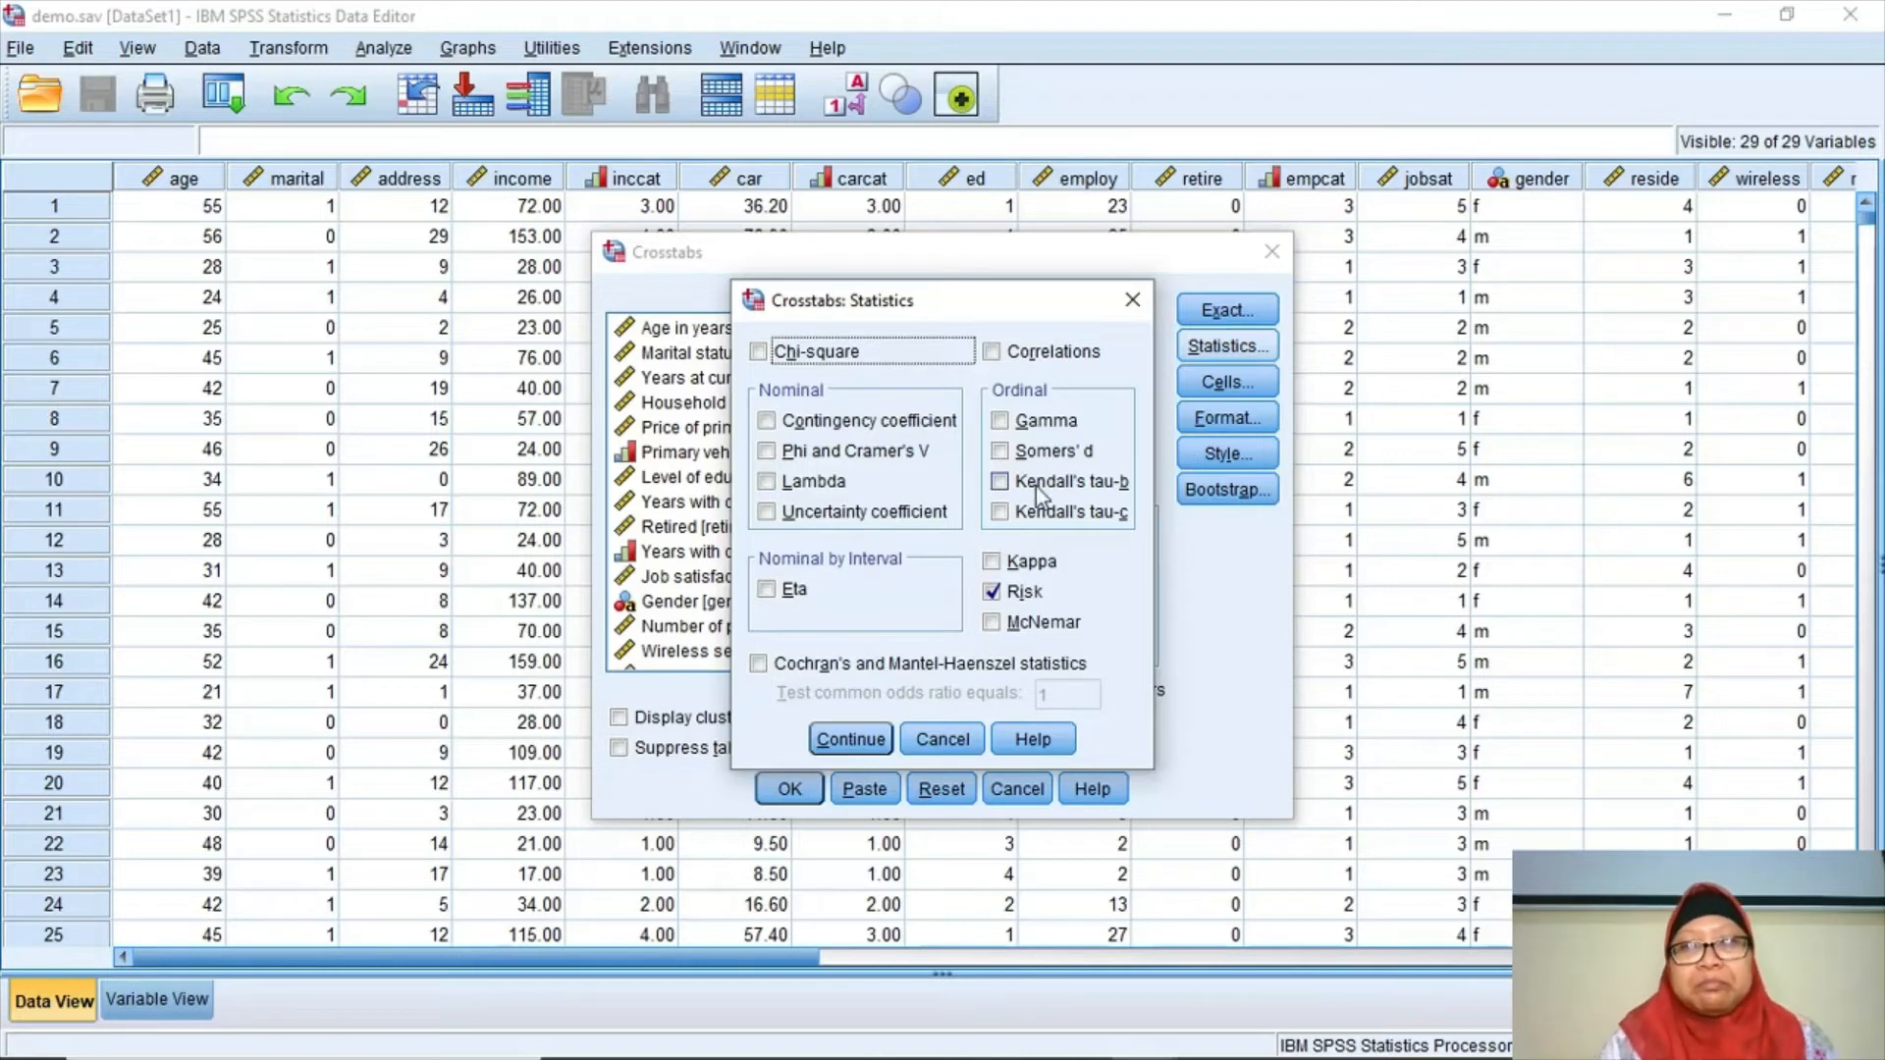
{"action": "left_click", "coordinate": [905, 674]}
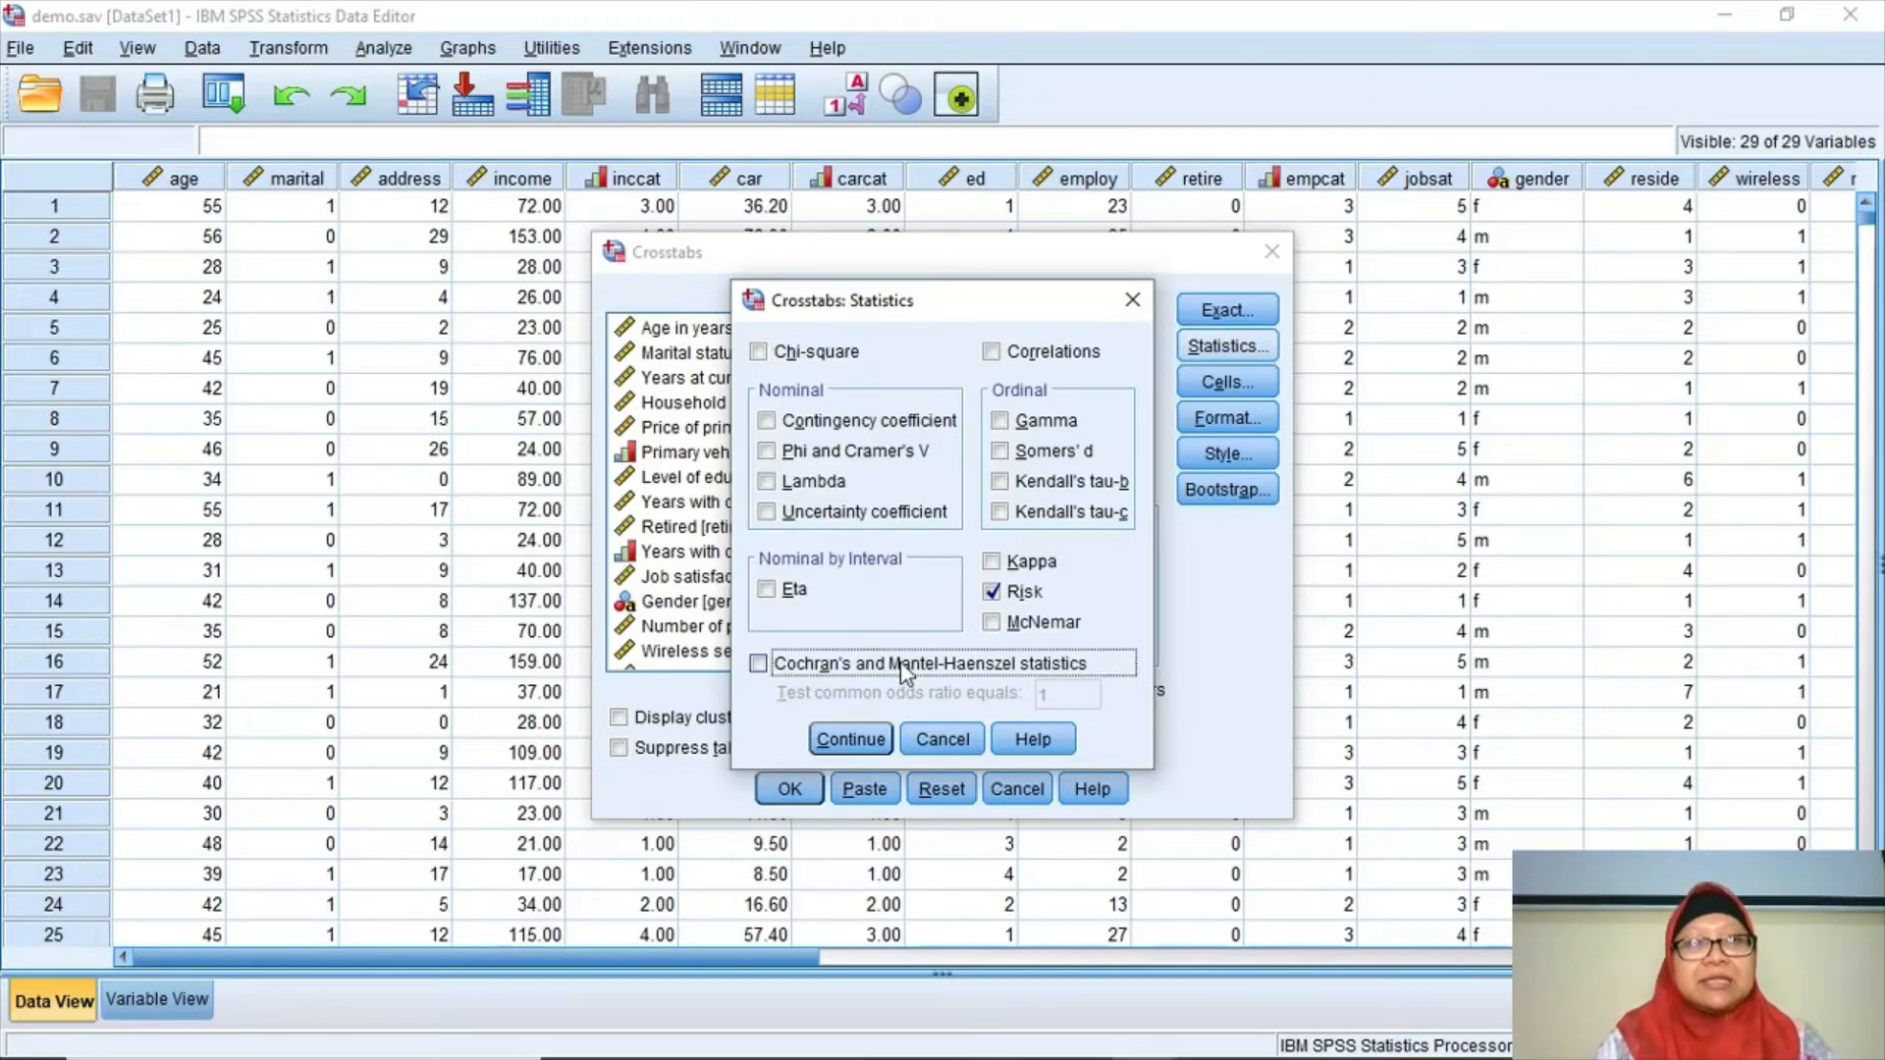
{"action": "left_click", "coordinate": [864, 744]}
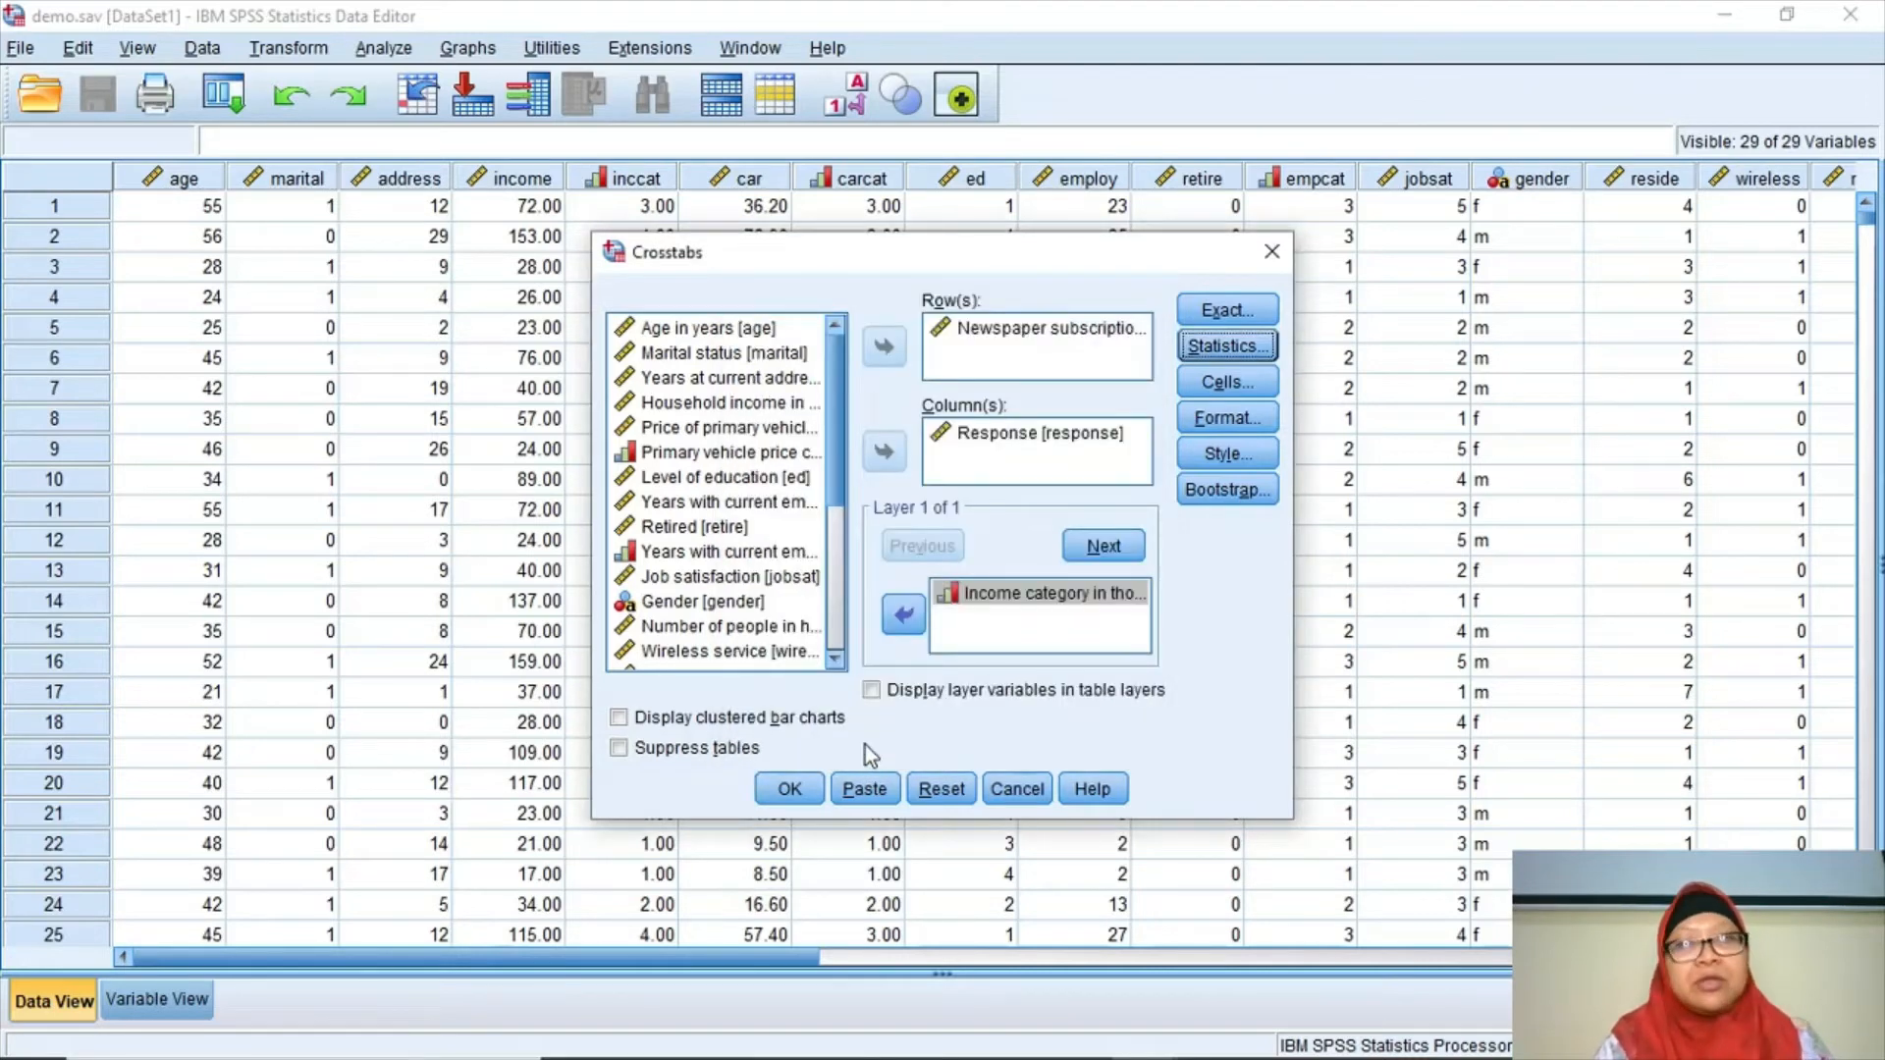
{"action": "left_click", "coordinate": [790, 788]}
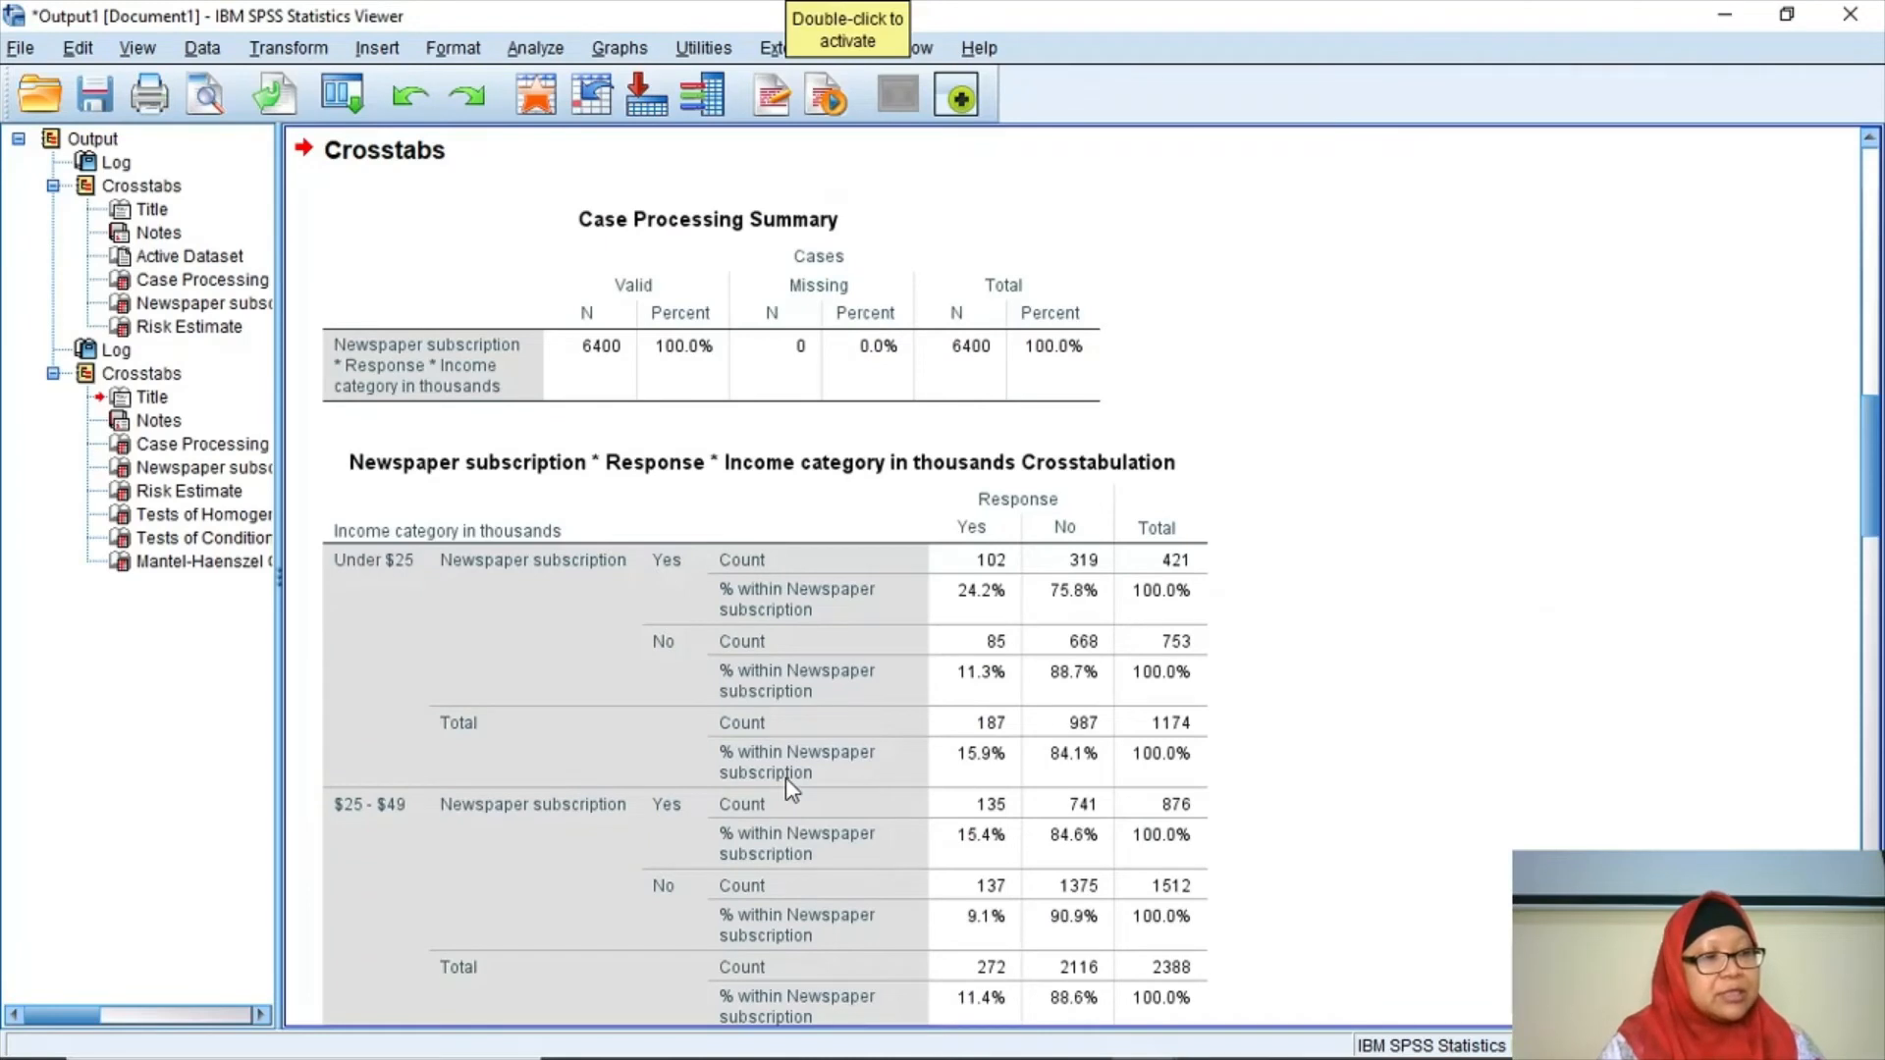
Examine the Newspaper subscription by Response crosstabulation across the income categories, comparing the response percentages of subscribers and nonsubscribers.
{"action": "left_click", "coordinate": [786, 777]}
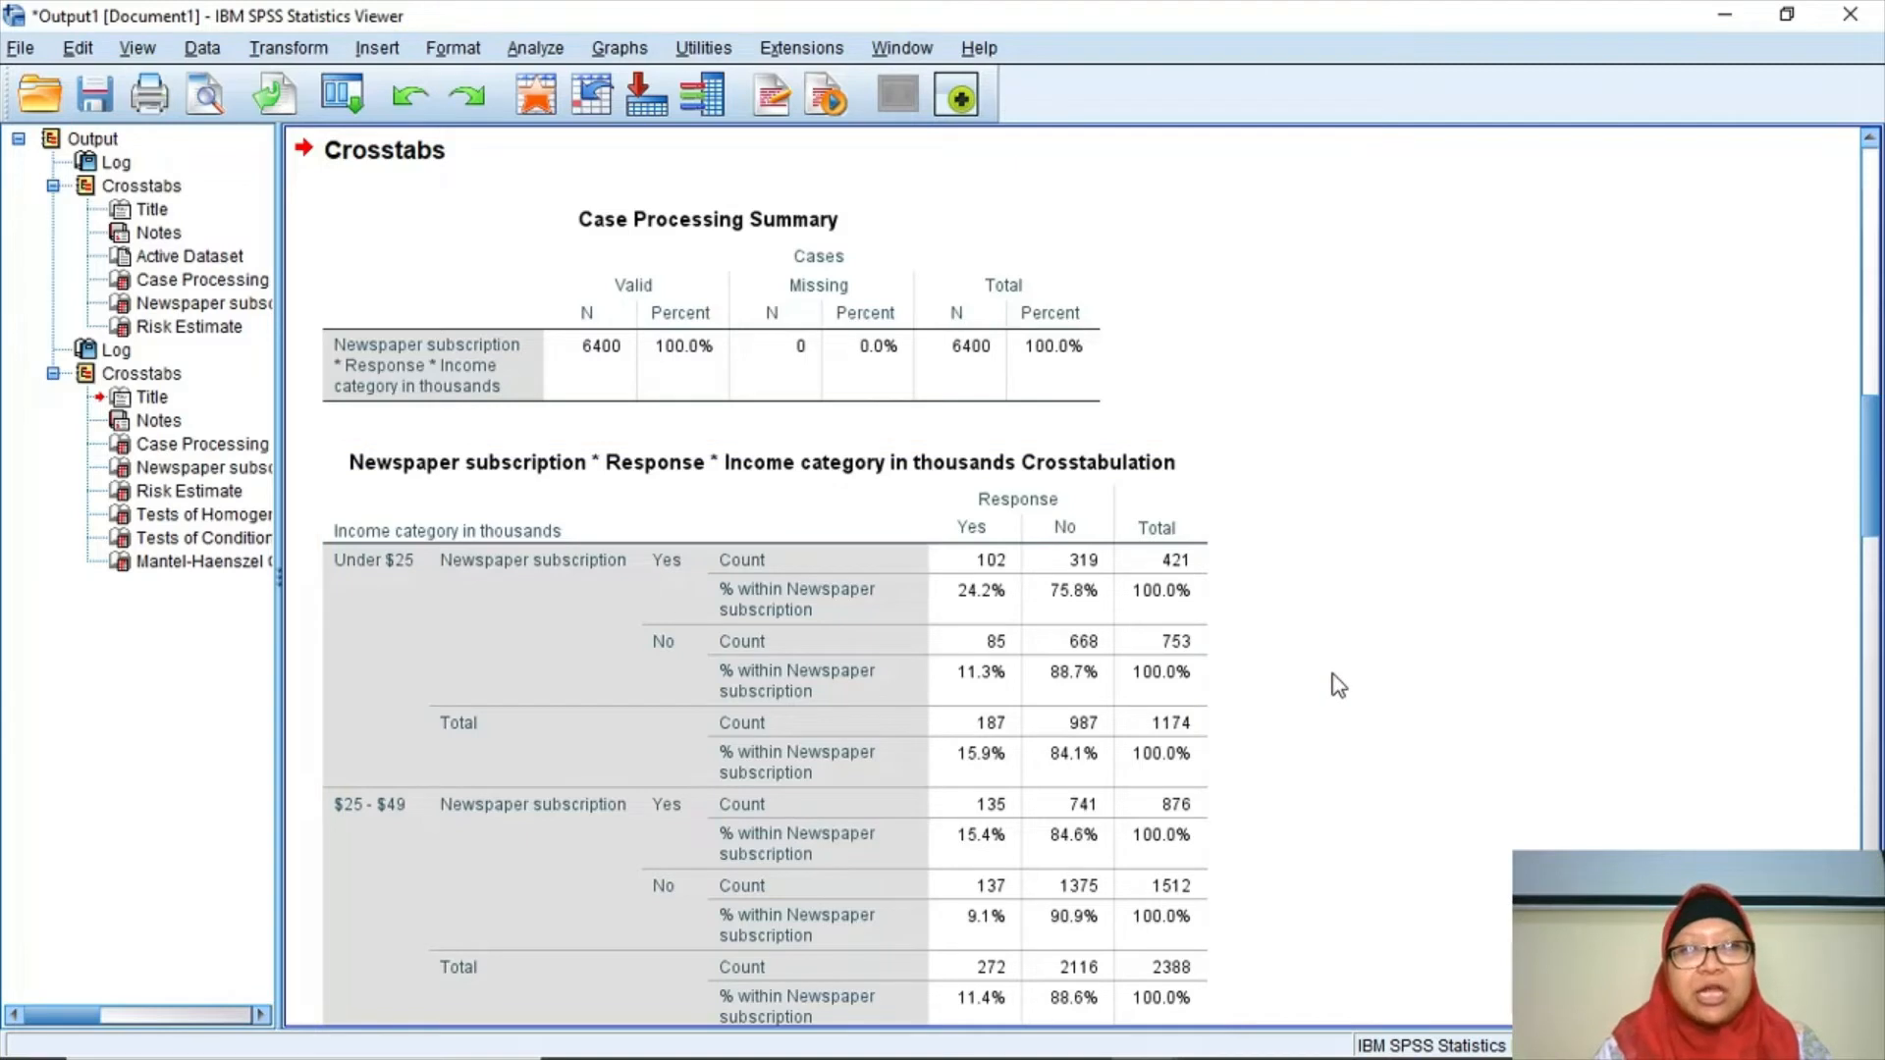
{"action": "scroll", "coordinate": [1338, 685], "scroll_direction": "down", "scroll_amount": 3}
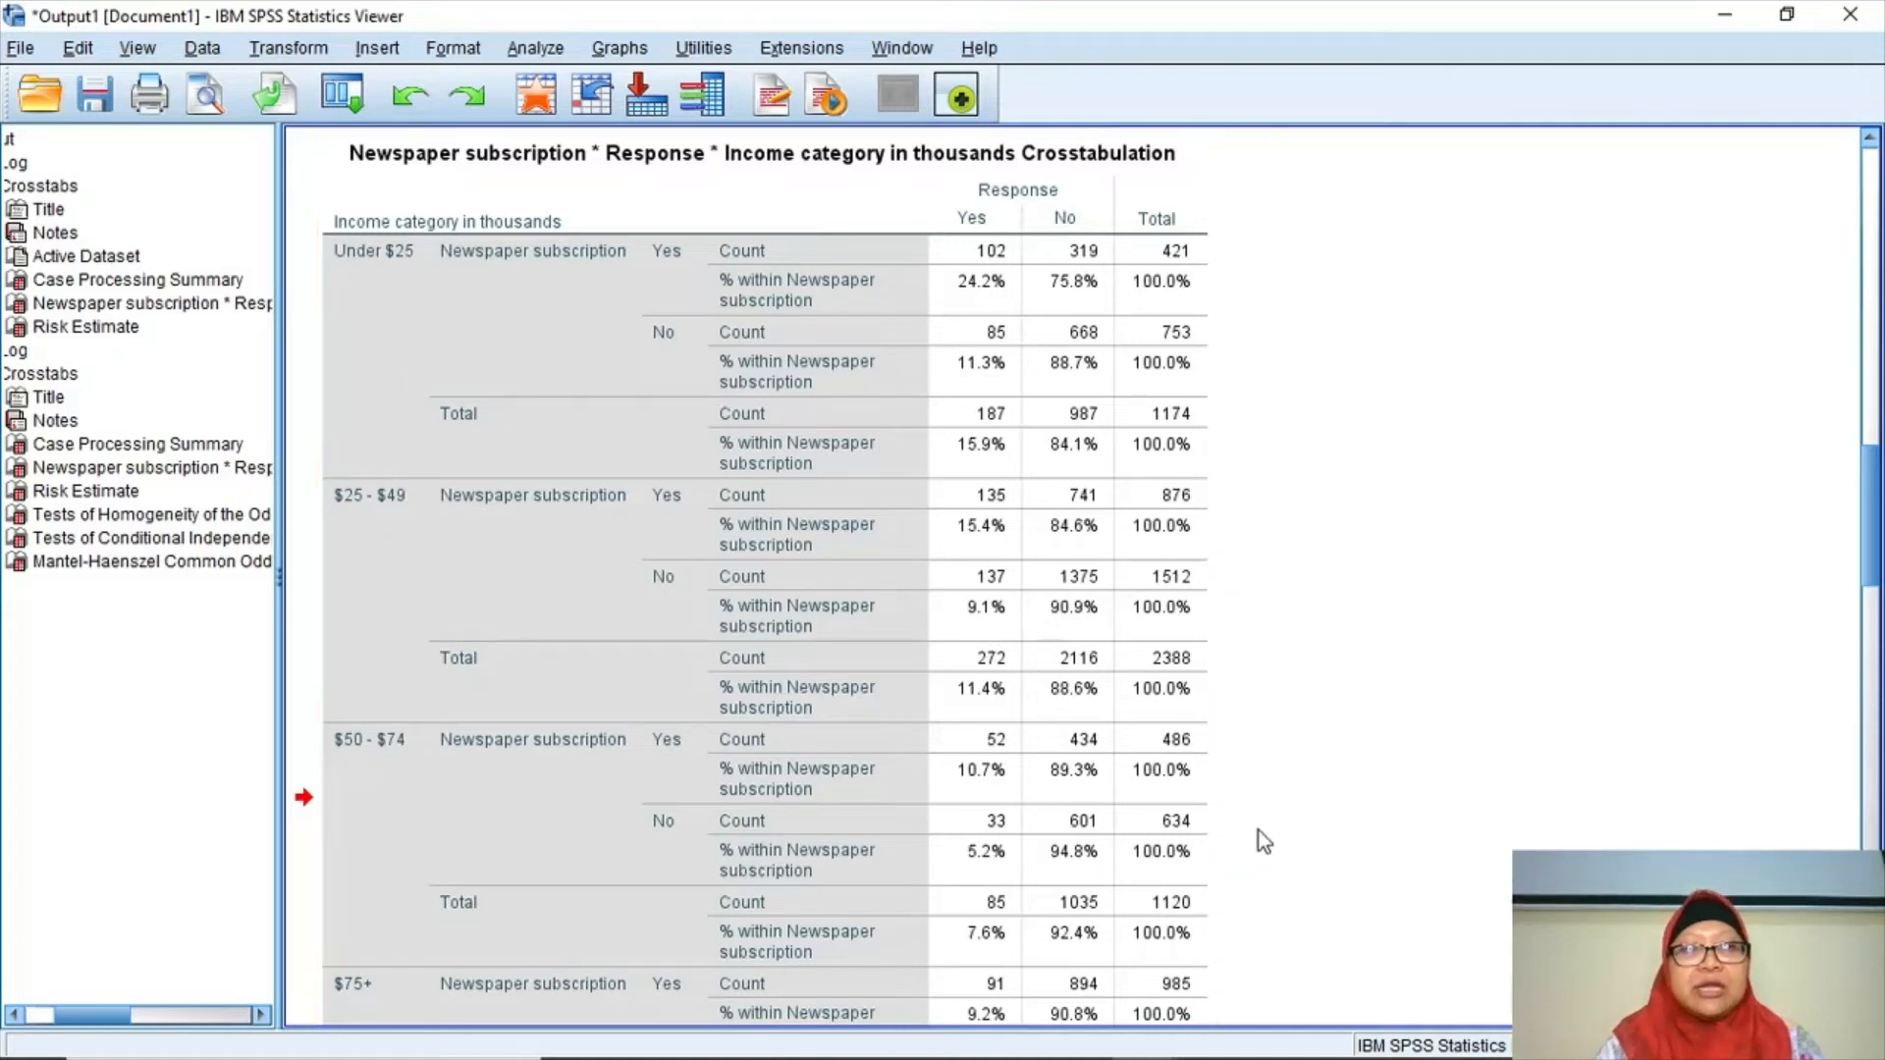
{"action": "scroll", "coordinate": [1258, 830], "scroll_direction": "down", "scroll_amount": 1}
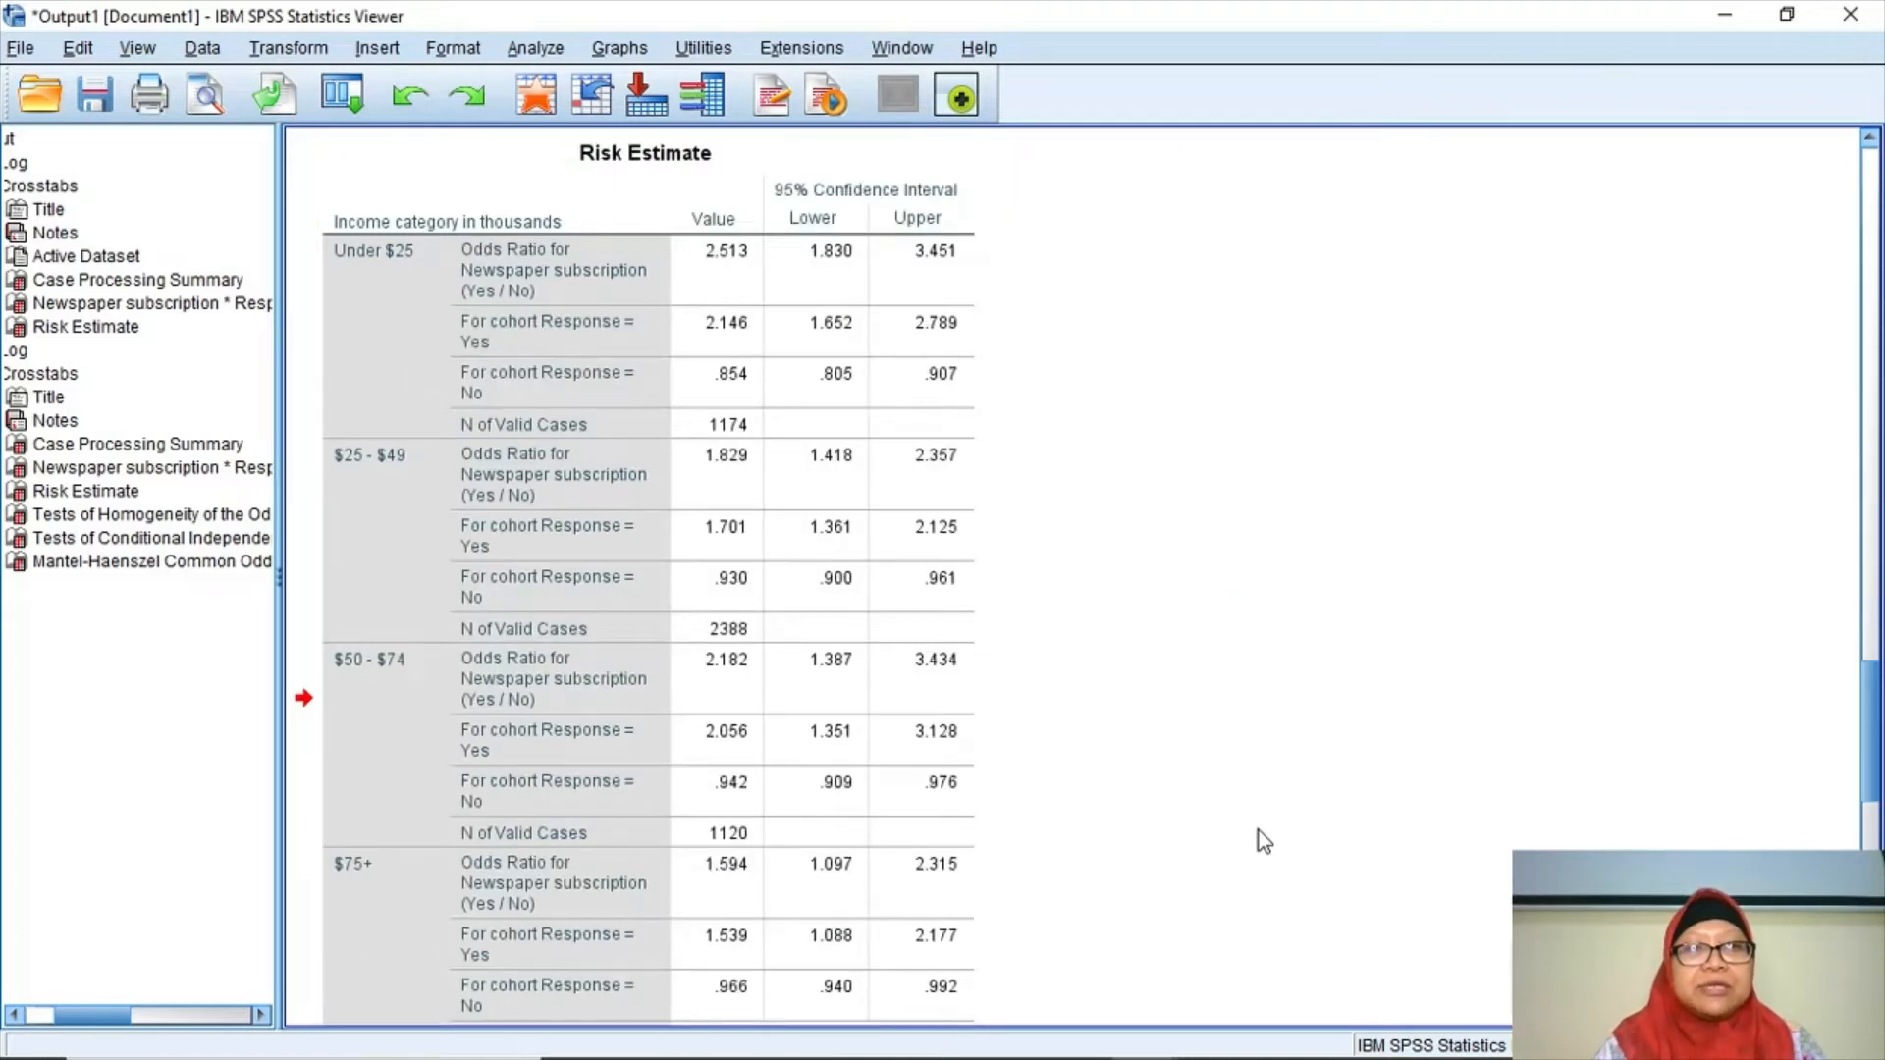
{"action": "scroll", "coordinate": [1263, 840], "scroll_direction": "up", "scroll_amount": 1}
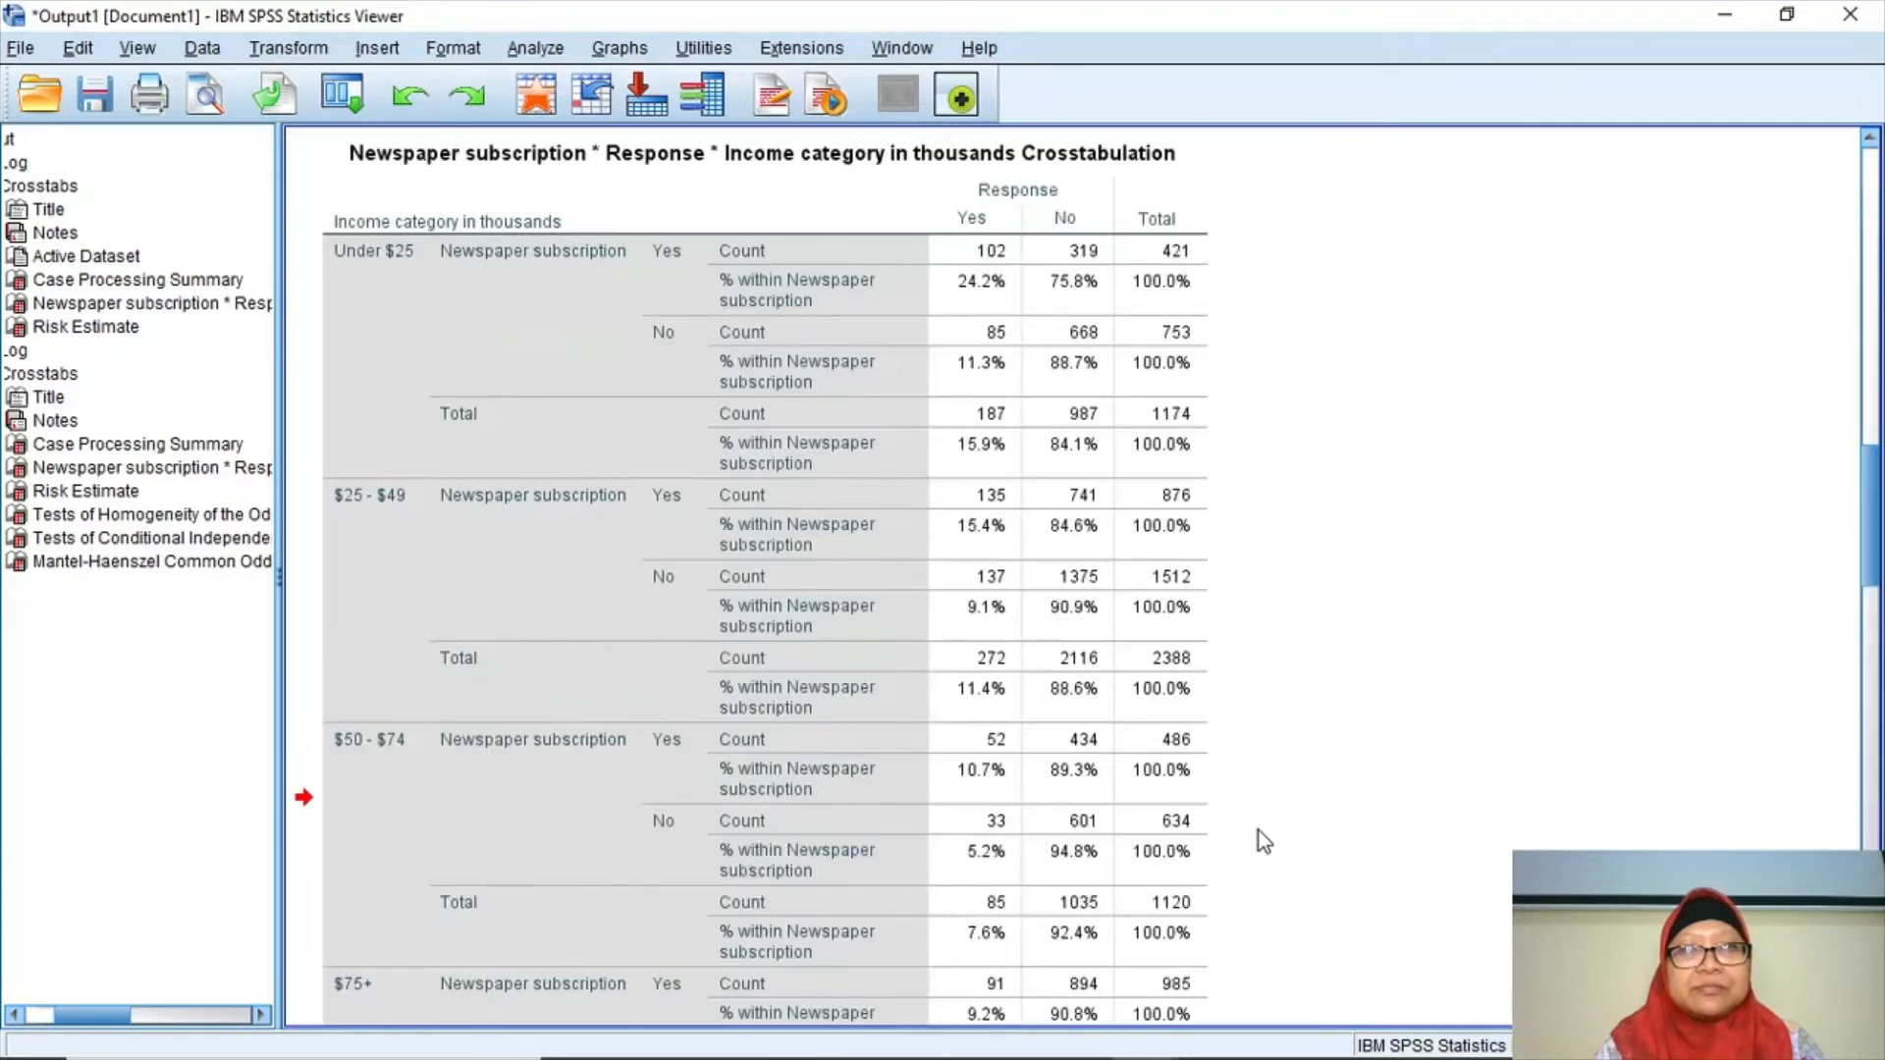
{"action": "left_click_drag", "start_coordinate": [1870, 476], "coordinate": [1873, 550]}
{"action": "left_click", "coordinate": [1153, 446]}
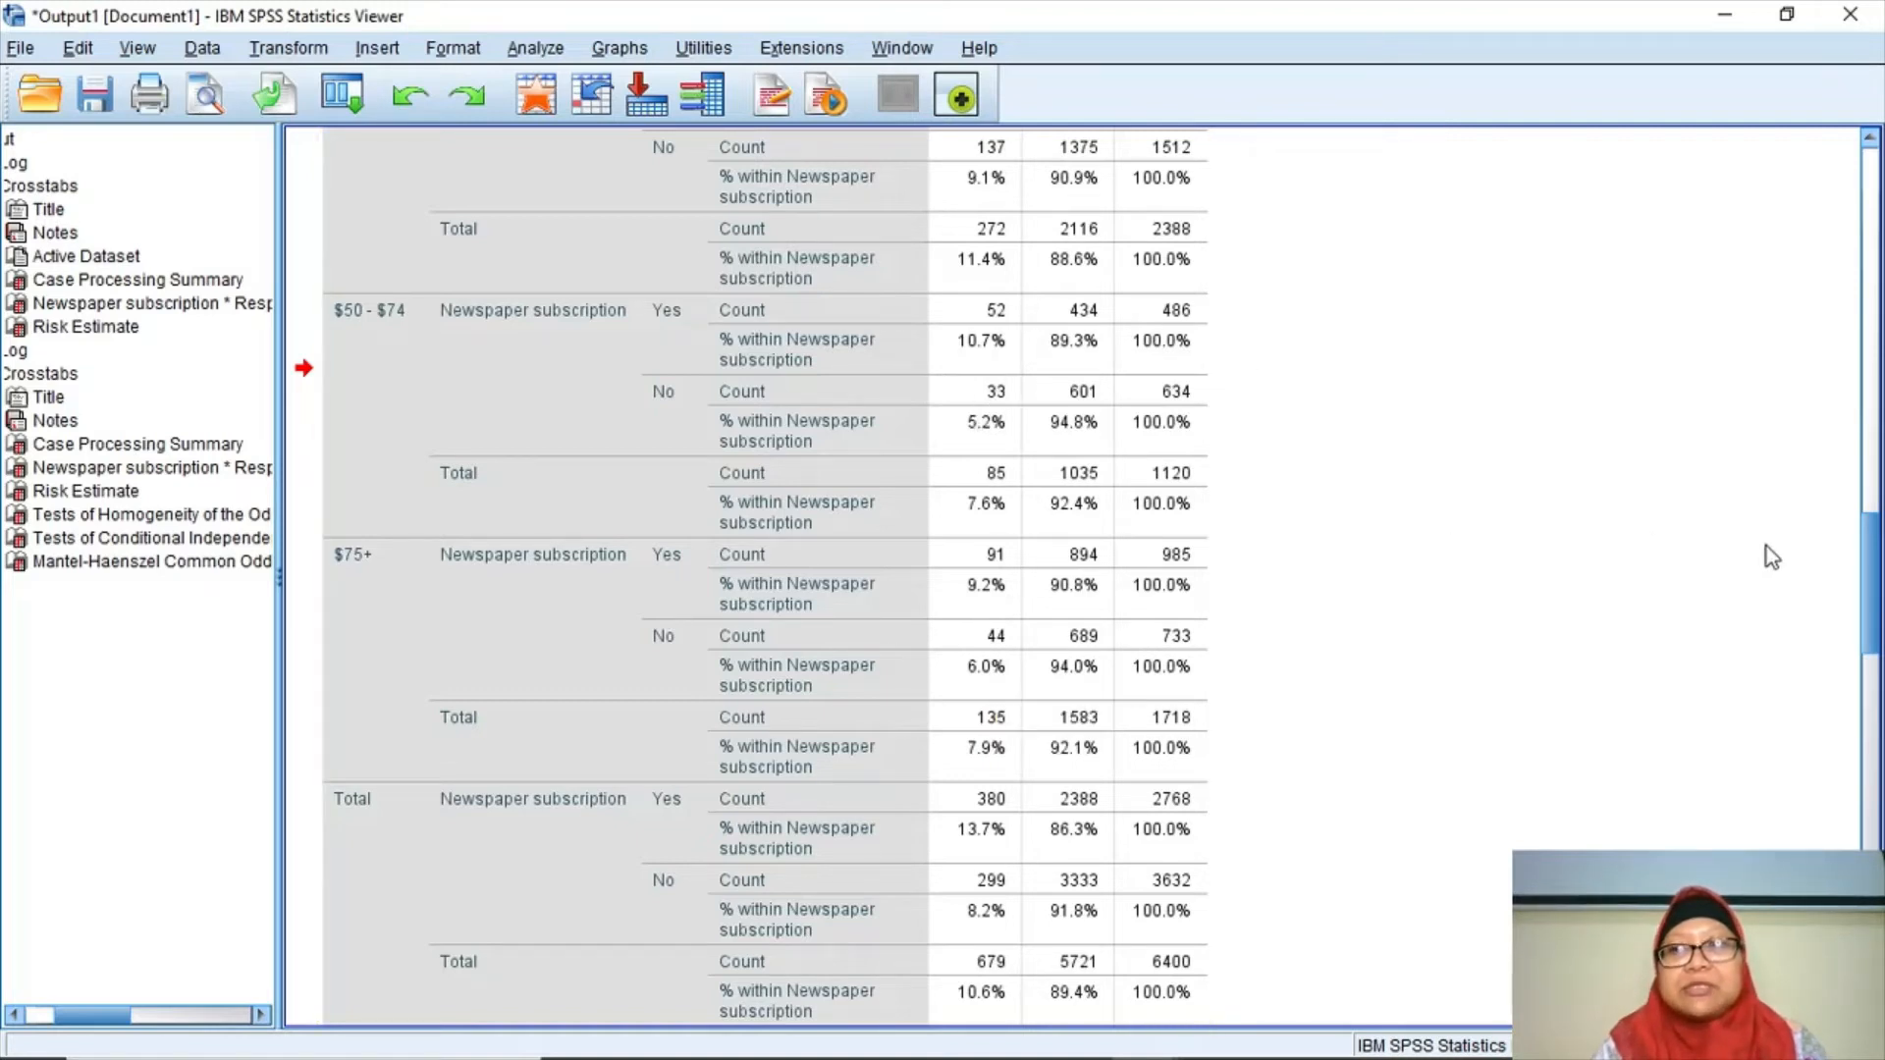
{"action": "scroll", "coordinate": [1870, 579], "scroll_direction": "up", "scroll_amount": 3}
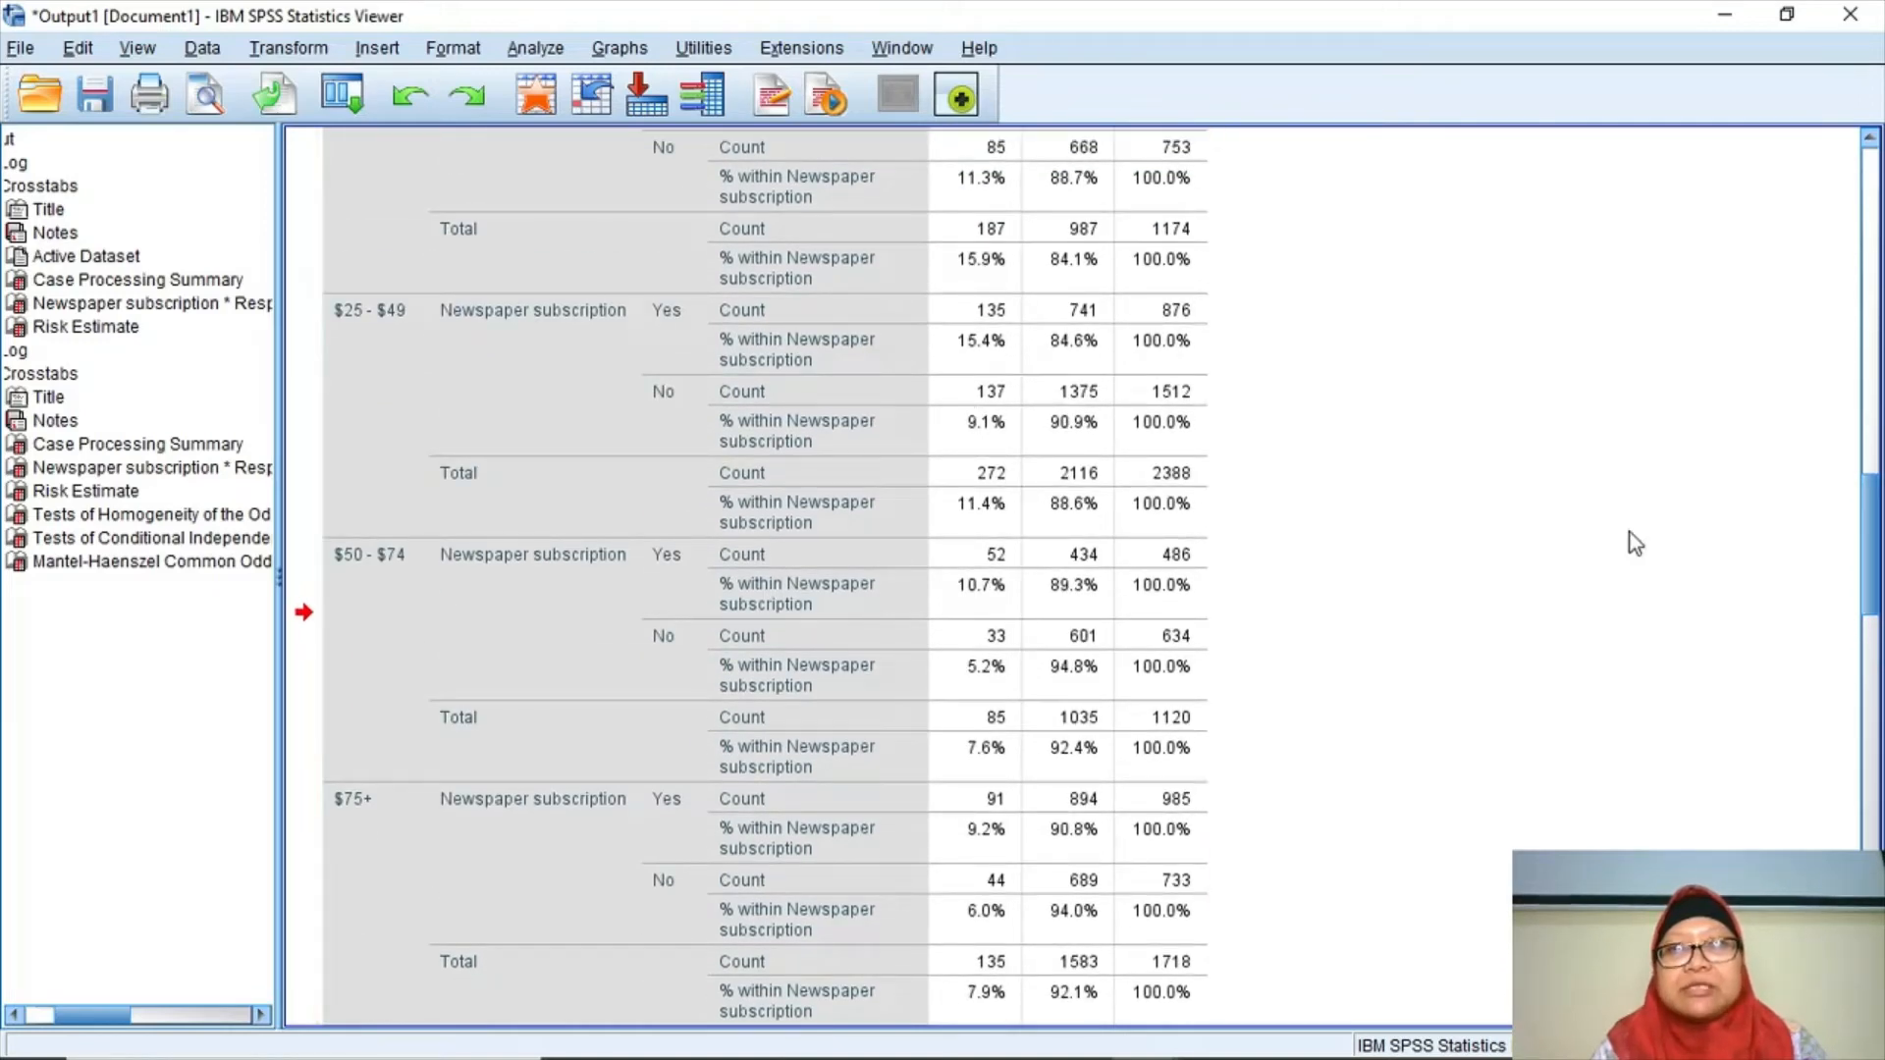
{"action": "left_click_drag", "start_coordinate": [1875, 570], "coordinate": [1875, 512]}
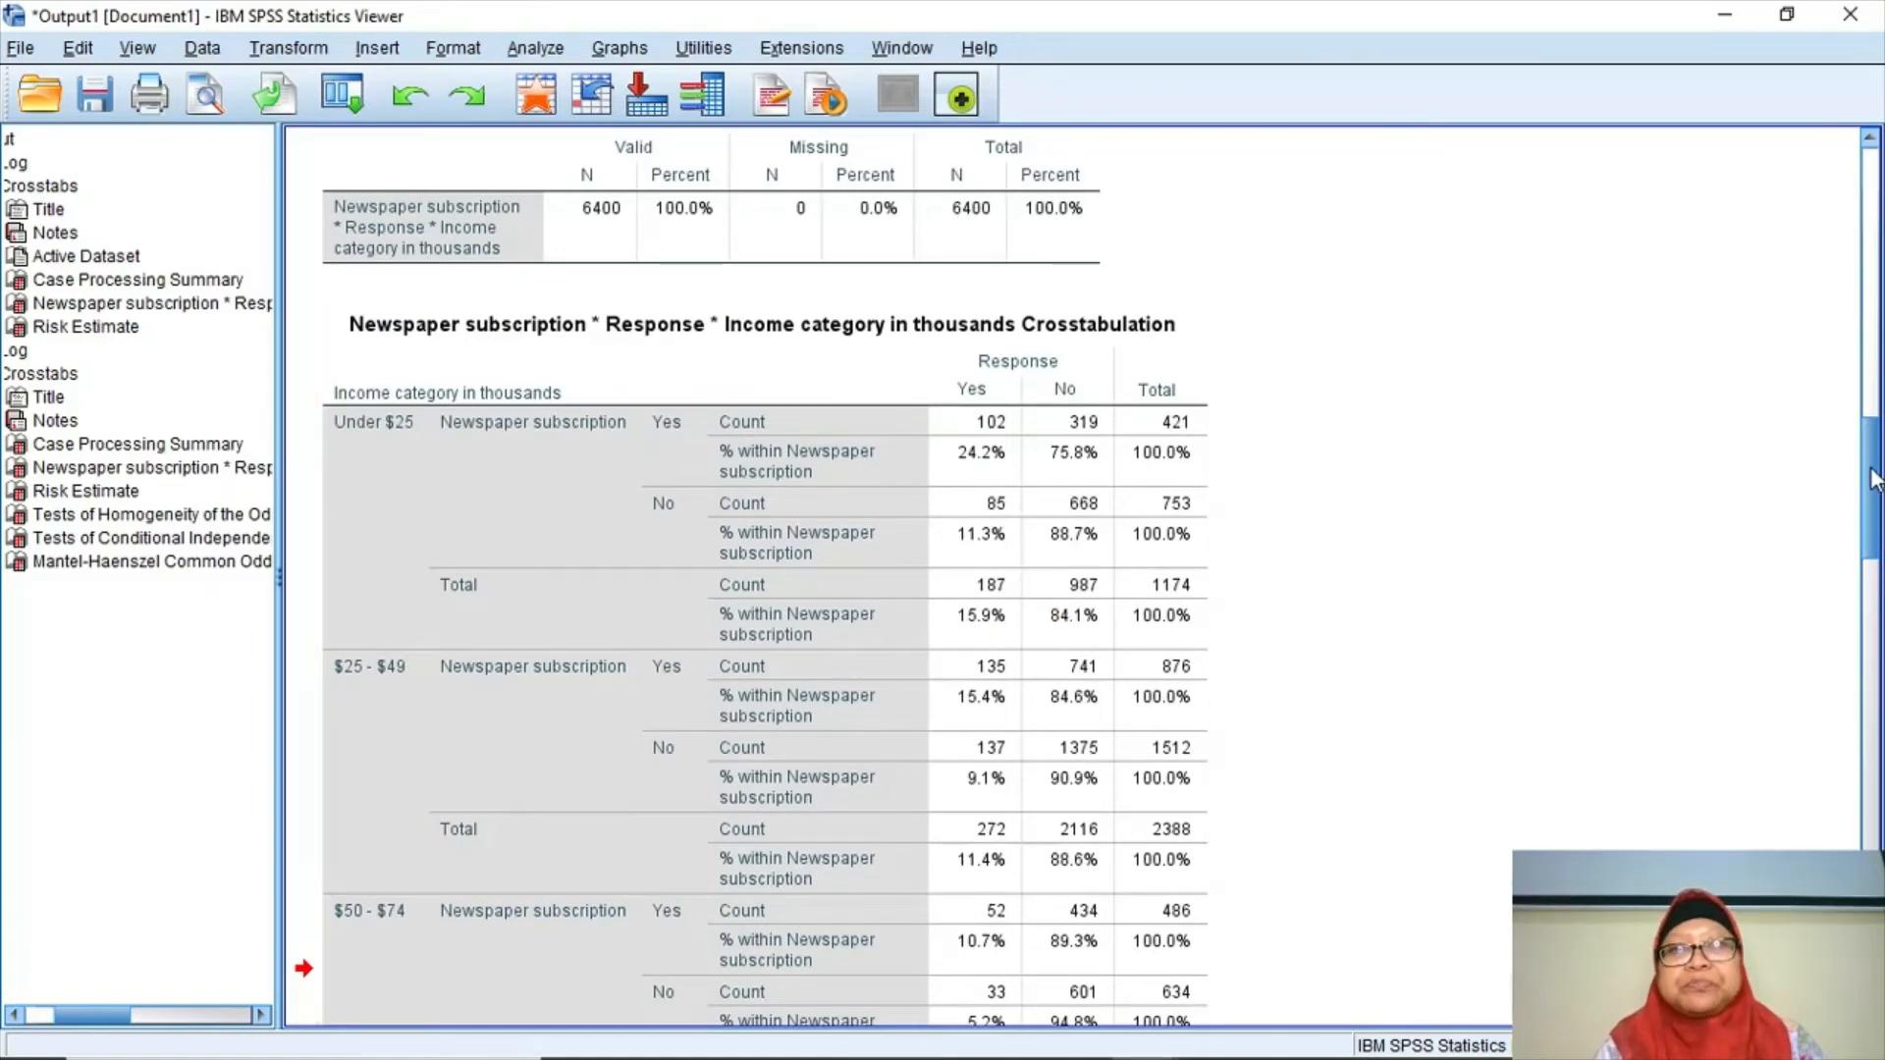
{"action": "scroll", "coordinate": [1332, 562], "scroll_direction": "down", "scroll_amount": 9}
{"action": "left_click", "coordinate": [948, 422]}
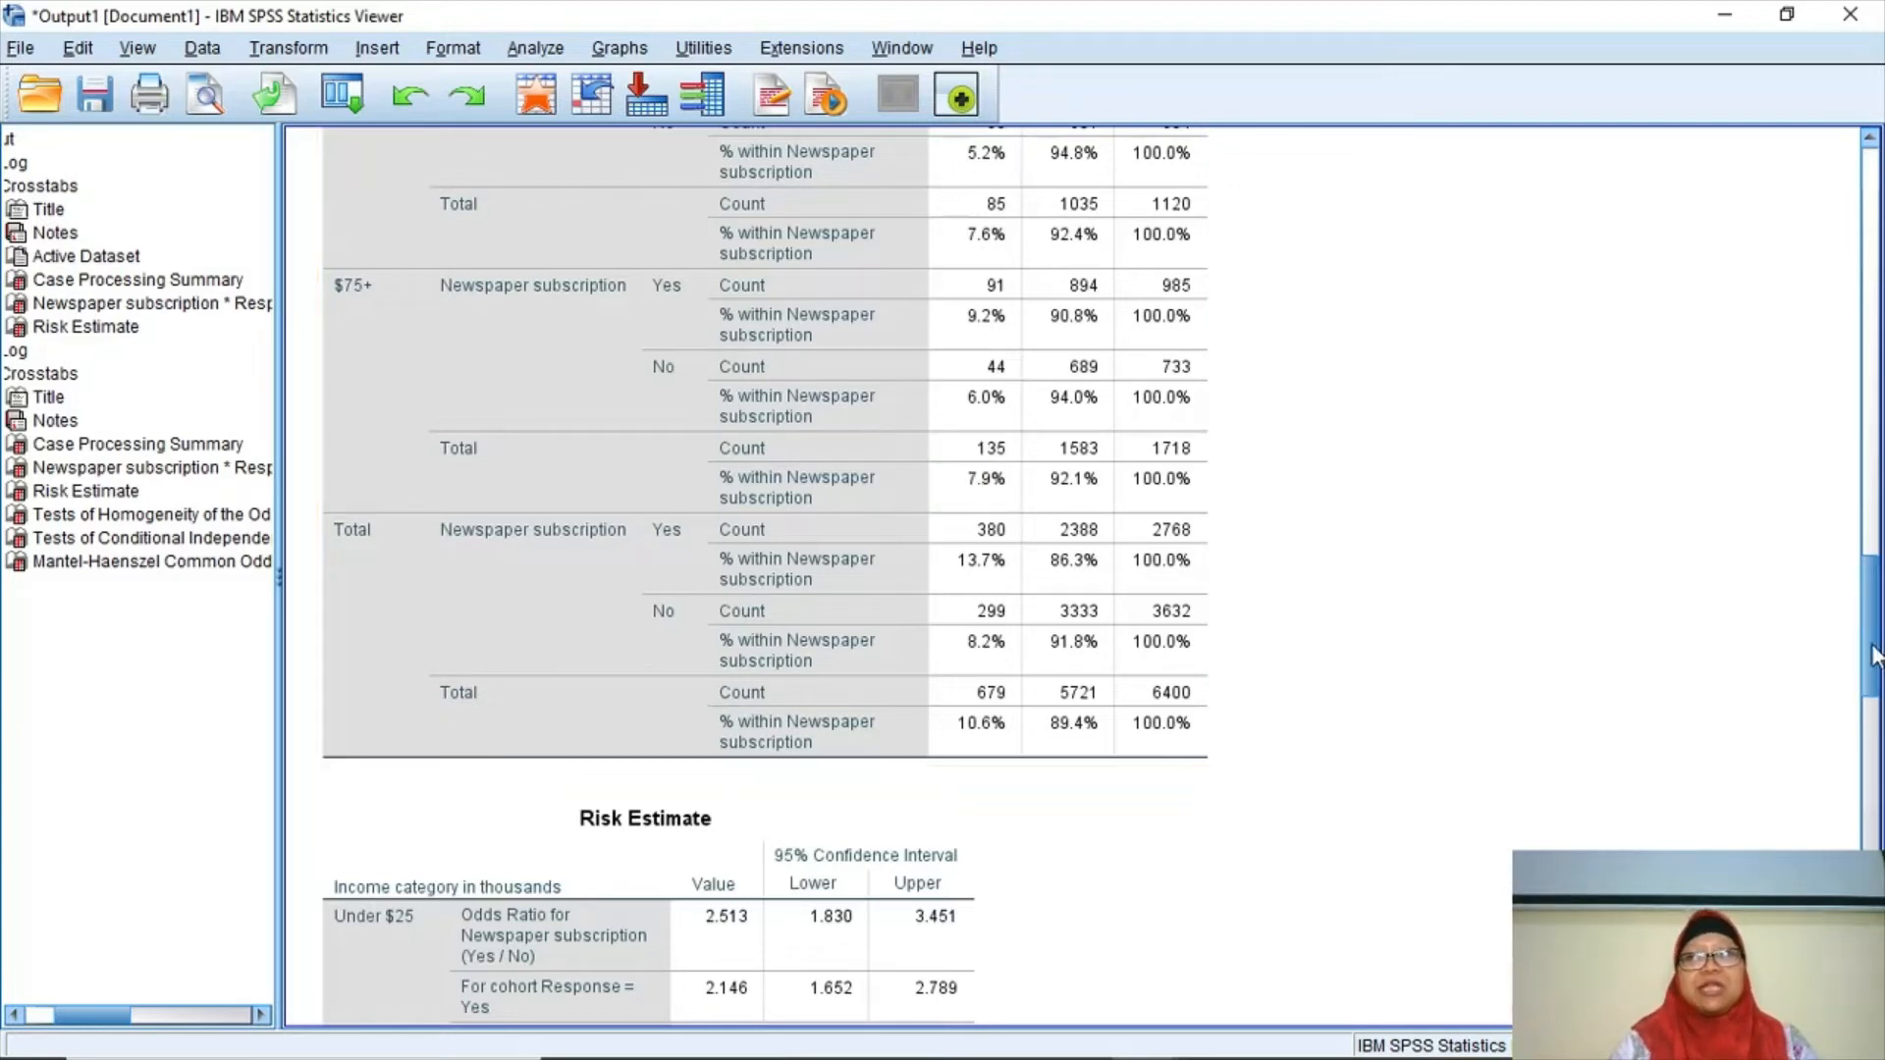
{"action": "mouse_move", "coordinate": [1873, 653]}
{"action": "left_mouse_down"}
{"action": "mouse_move", "coordinate": [1871, 520]}
{"action": "mouse_move", "coordinate": [1873, 650]}
{"action": "left_mouse_up"}
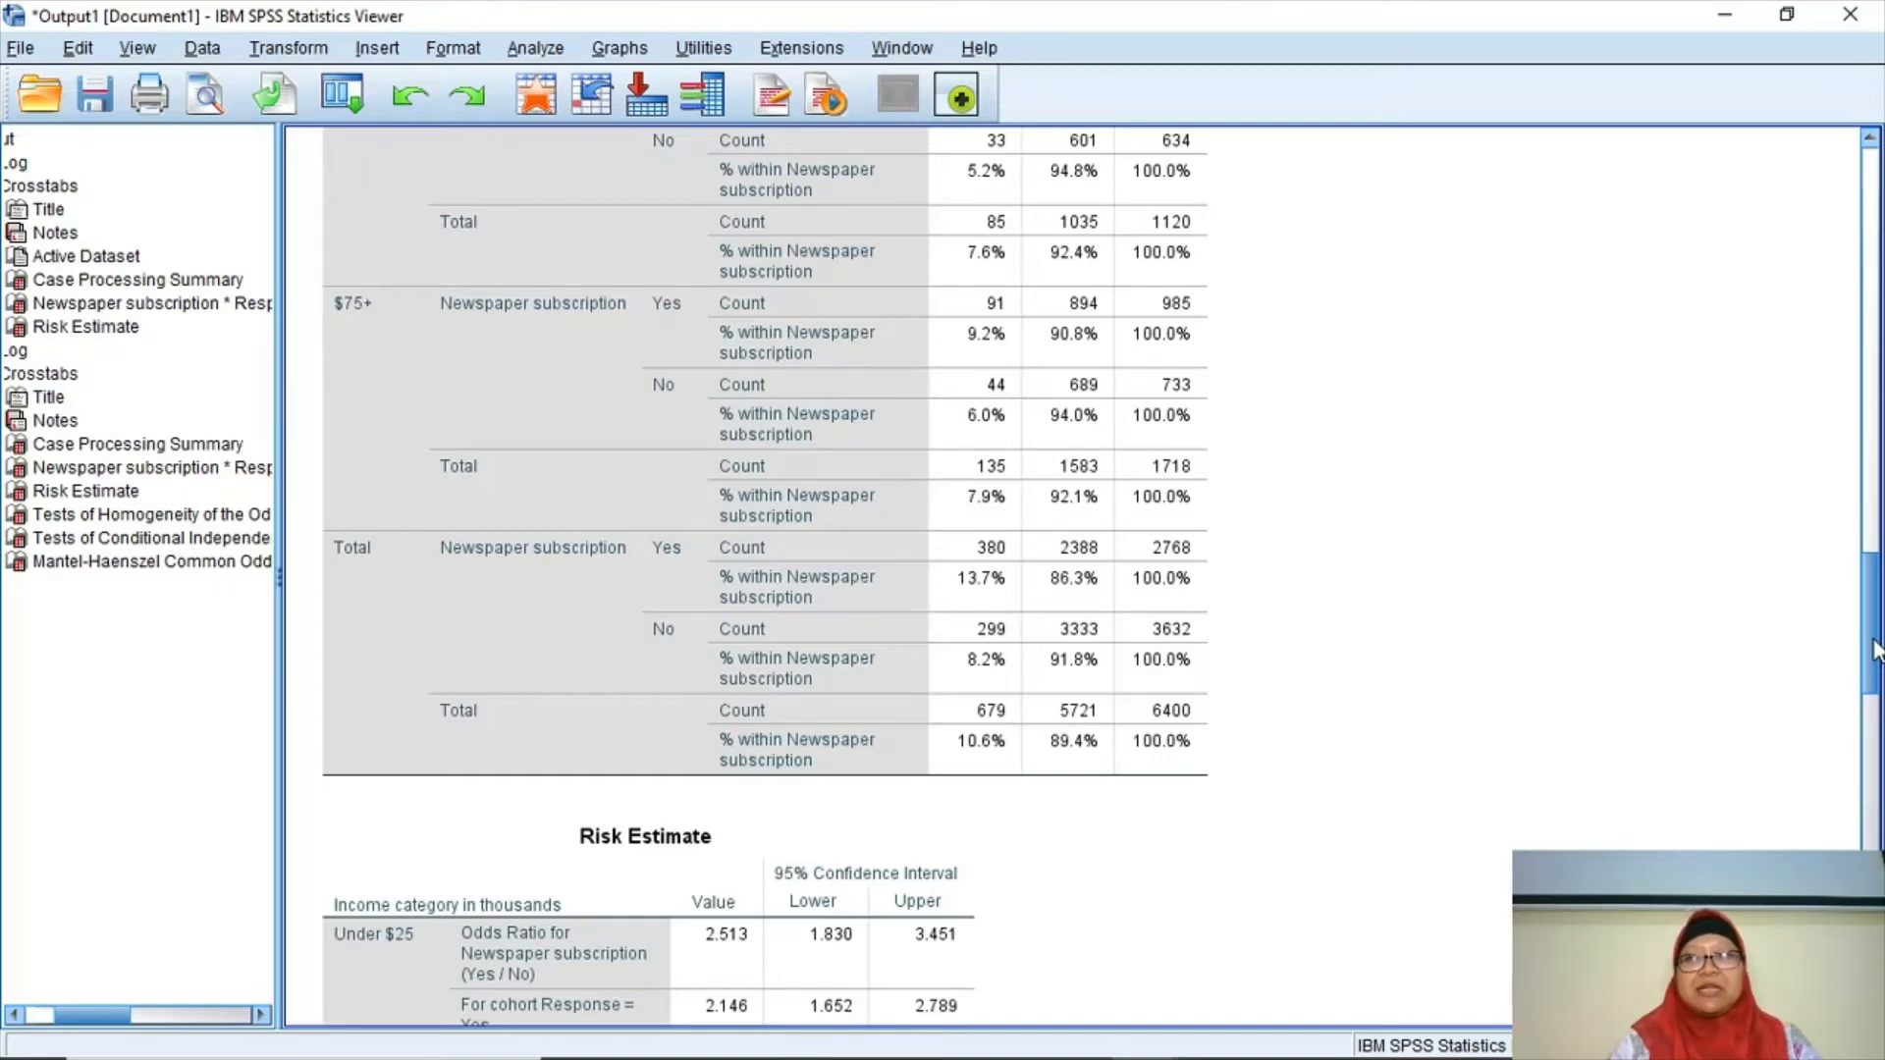
{"action": "left_click_drag", "start_coordinate": [1873, 650], "coordinate": [1873, 542]}
{"action": "left_click", "coordinate": [1197, 467]}
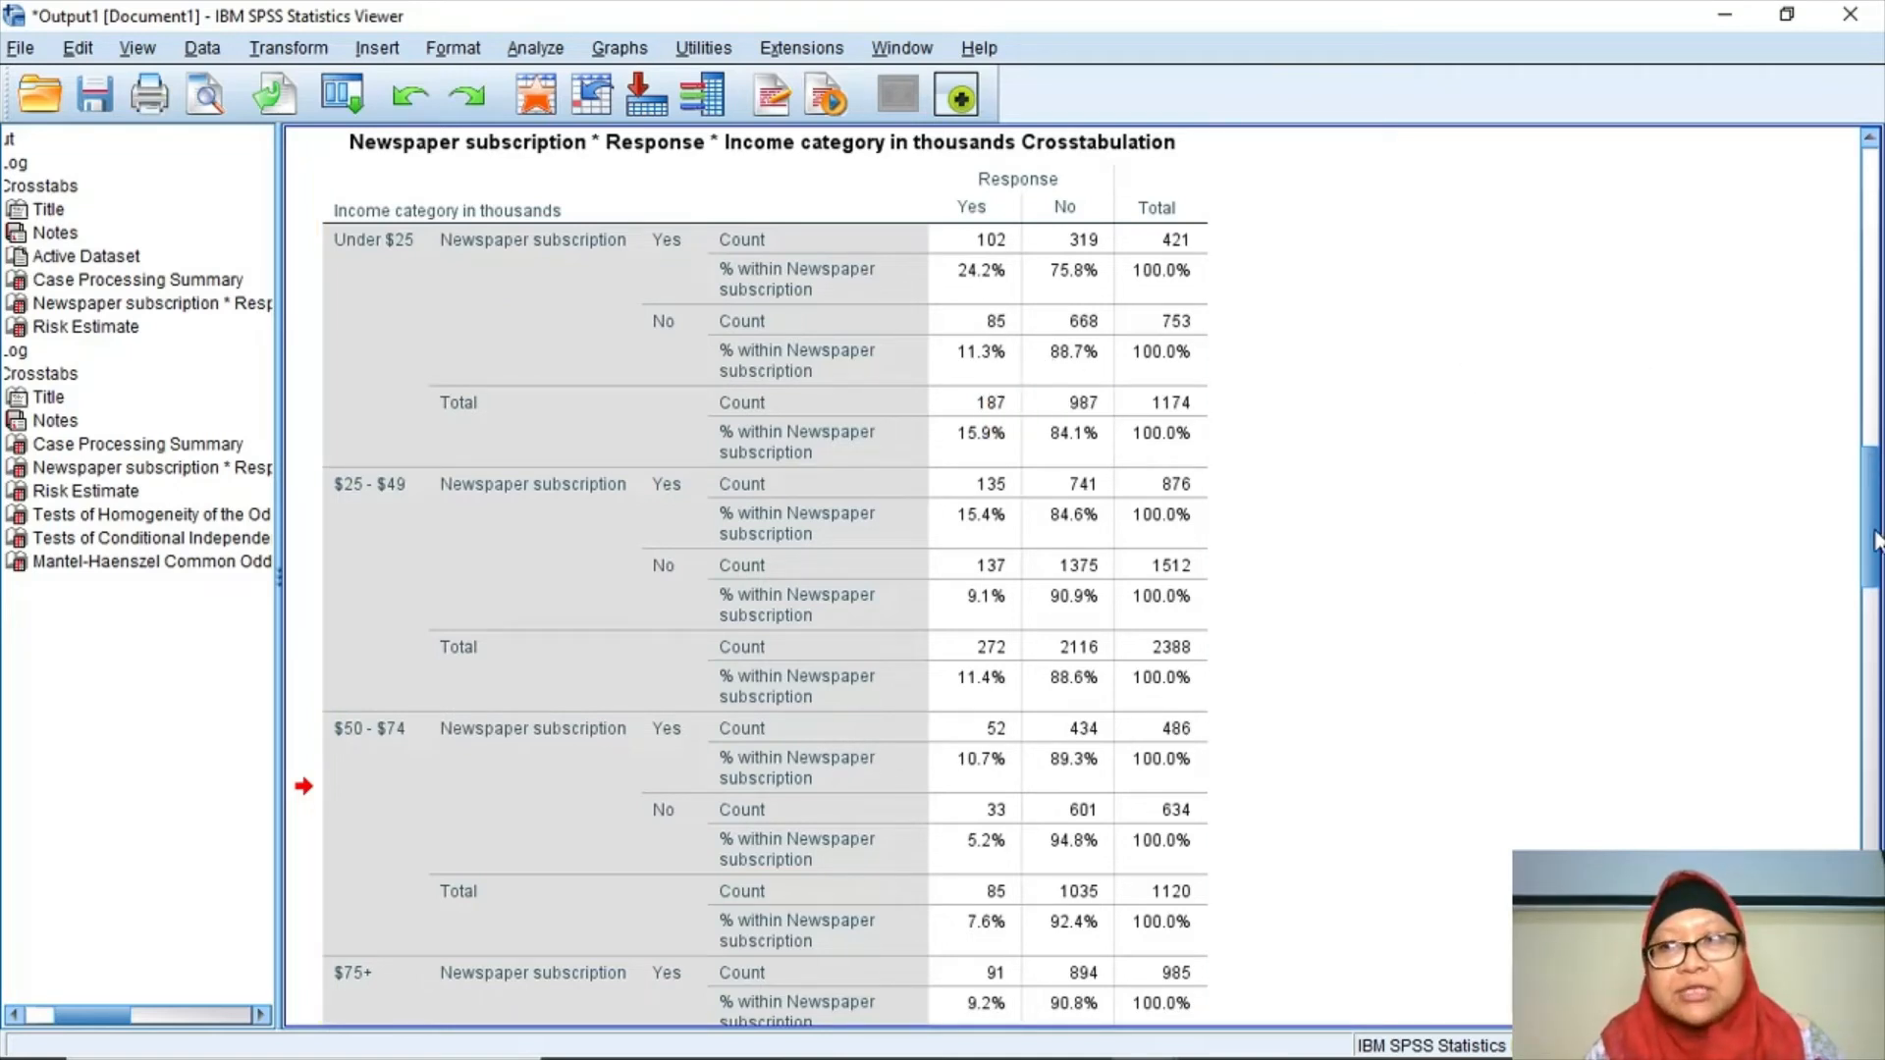
Examine the Risk Estimate table for each income category and continue to the tests of homogeneity and conditional independence.
{"action": "left_click_drag", "start_coordinate": [1875, 553], "coordinate": [1870, 756]}
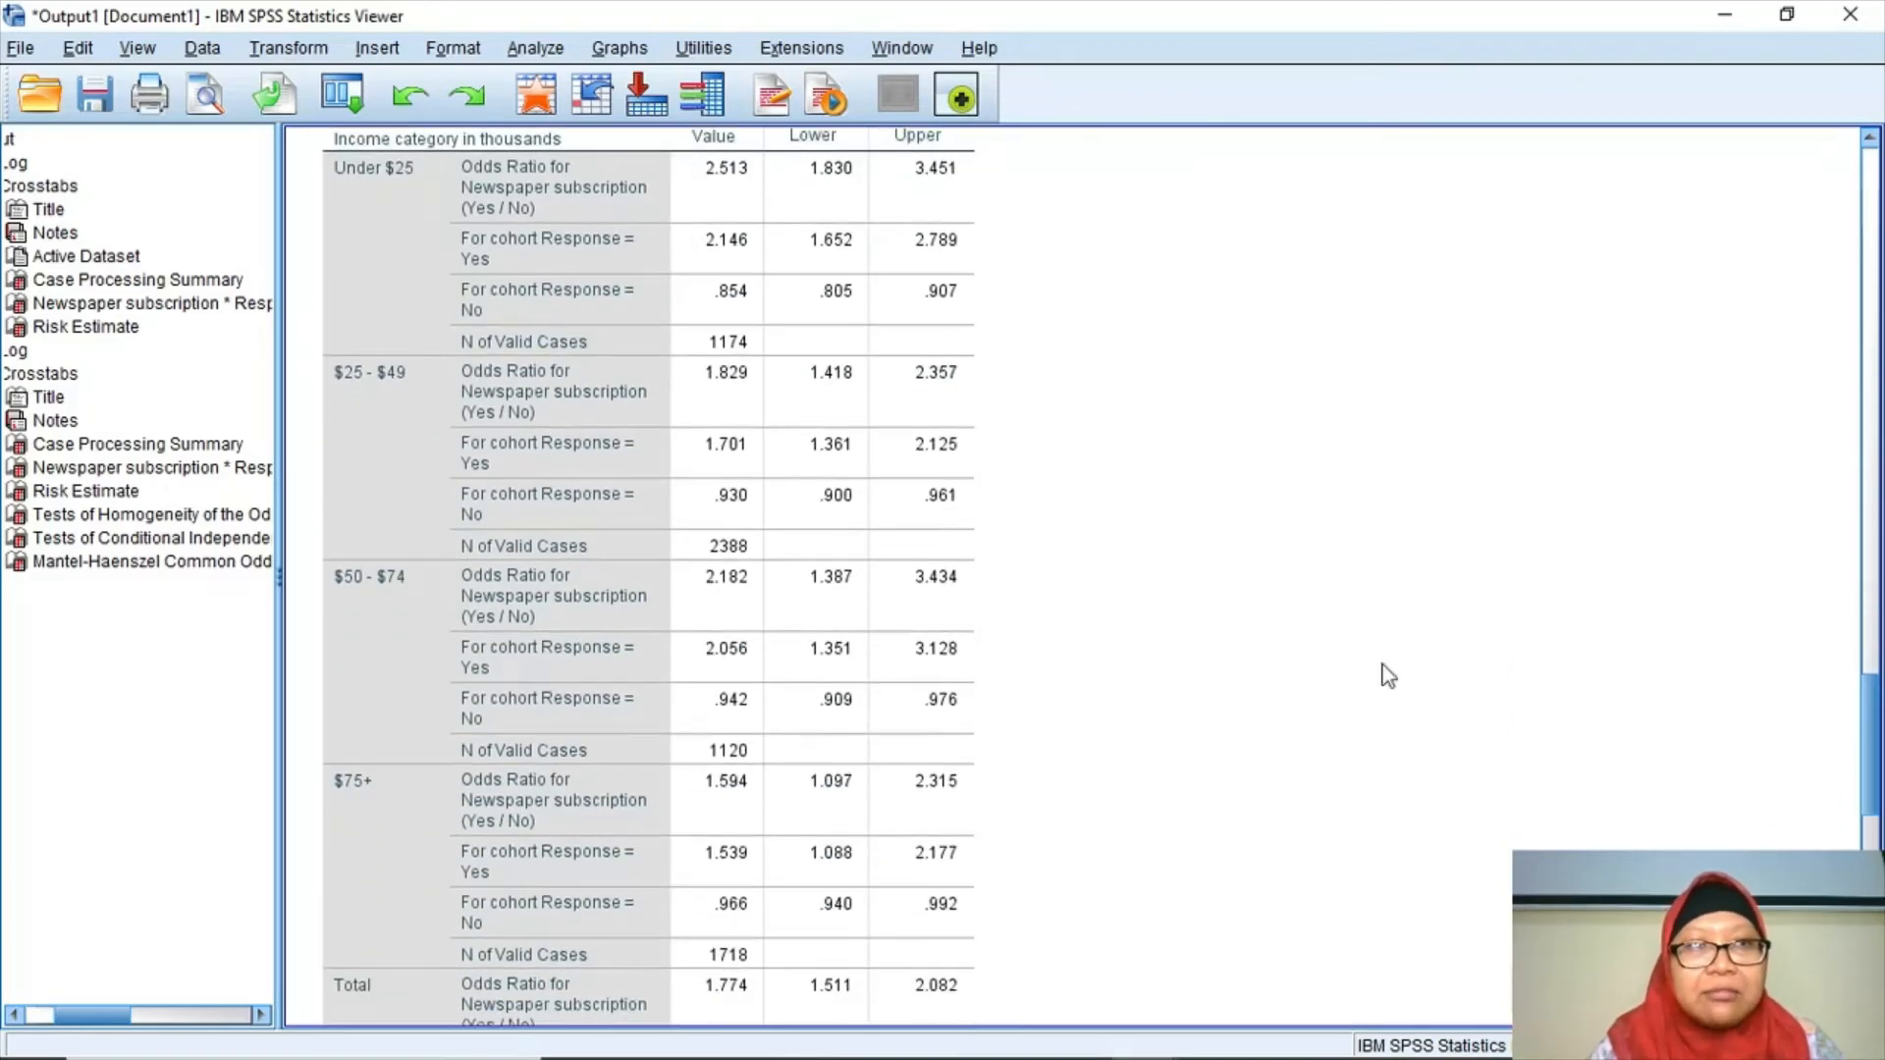
{"action": "left_click", "coordinate": [728, 342]}
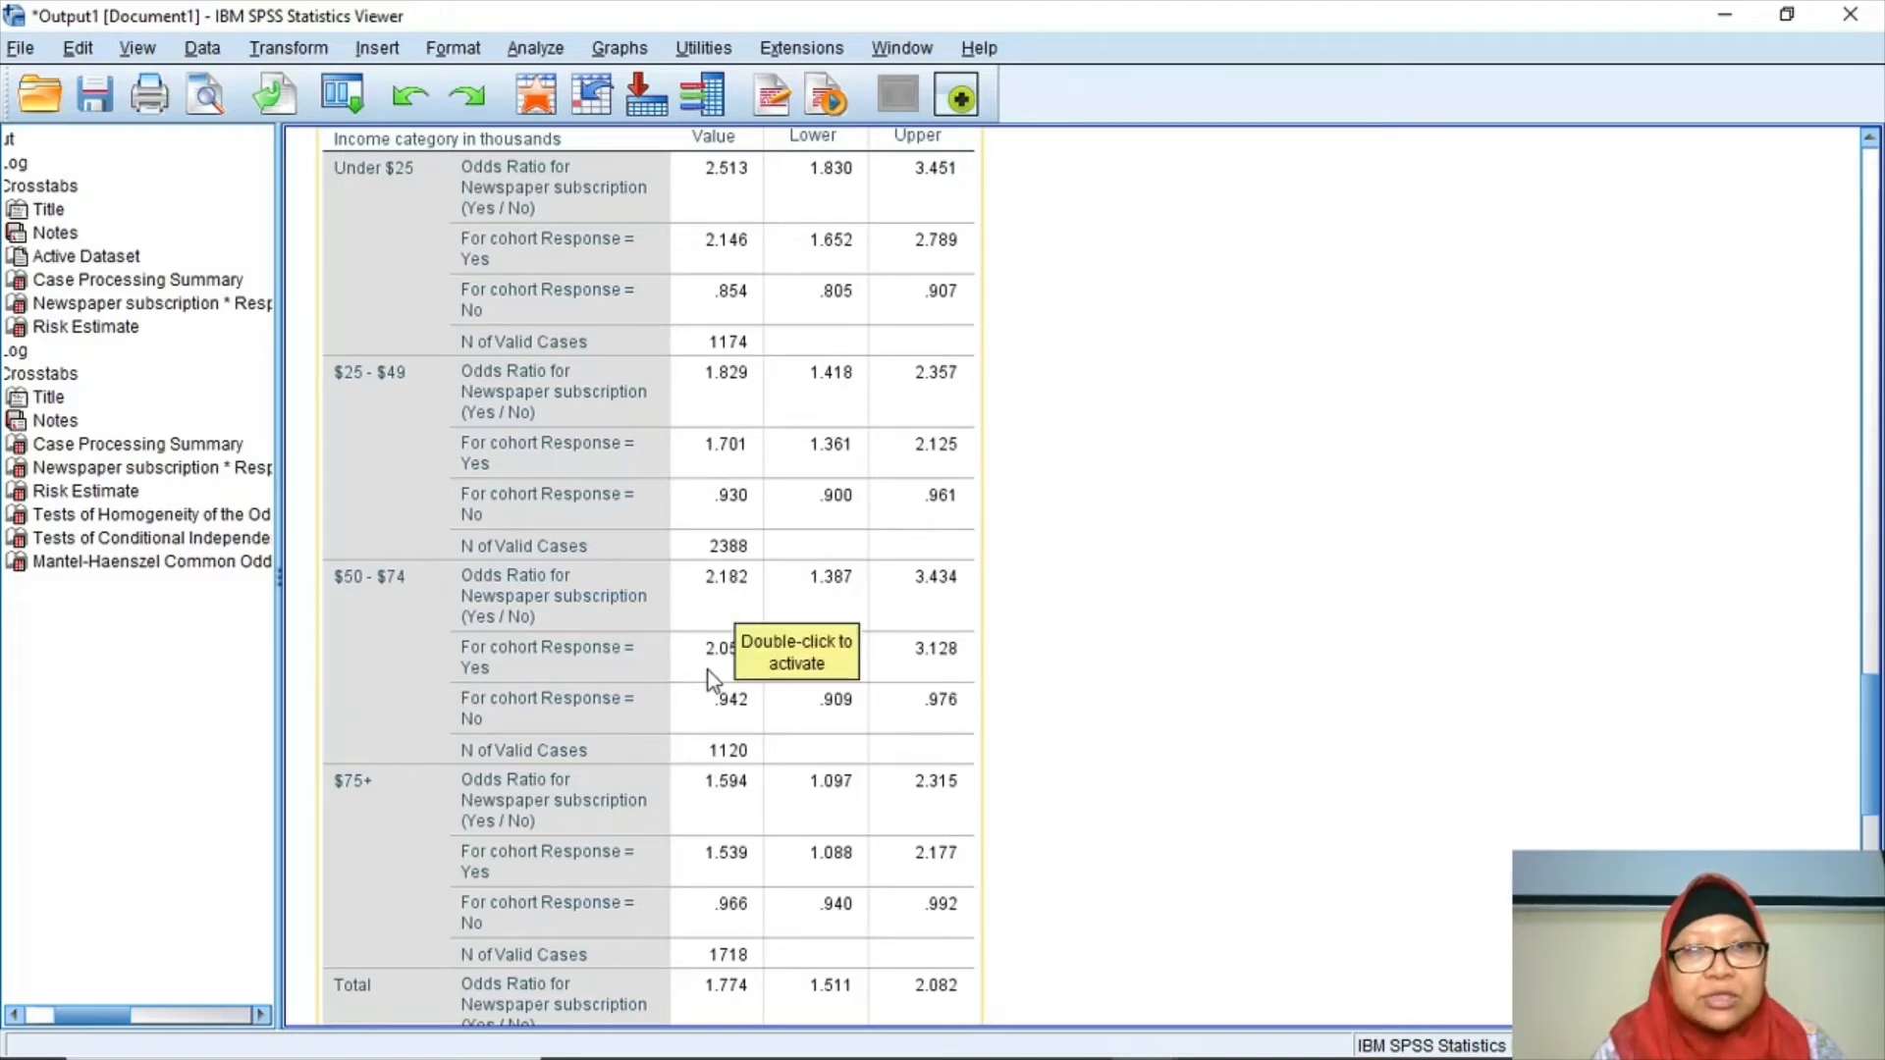
{"action": "left_click", "coordinate": [1043, 711]}
{"action": "left_click", "coordinate": [933, 742]}
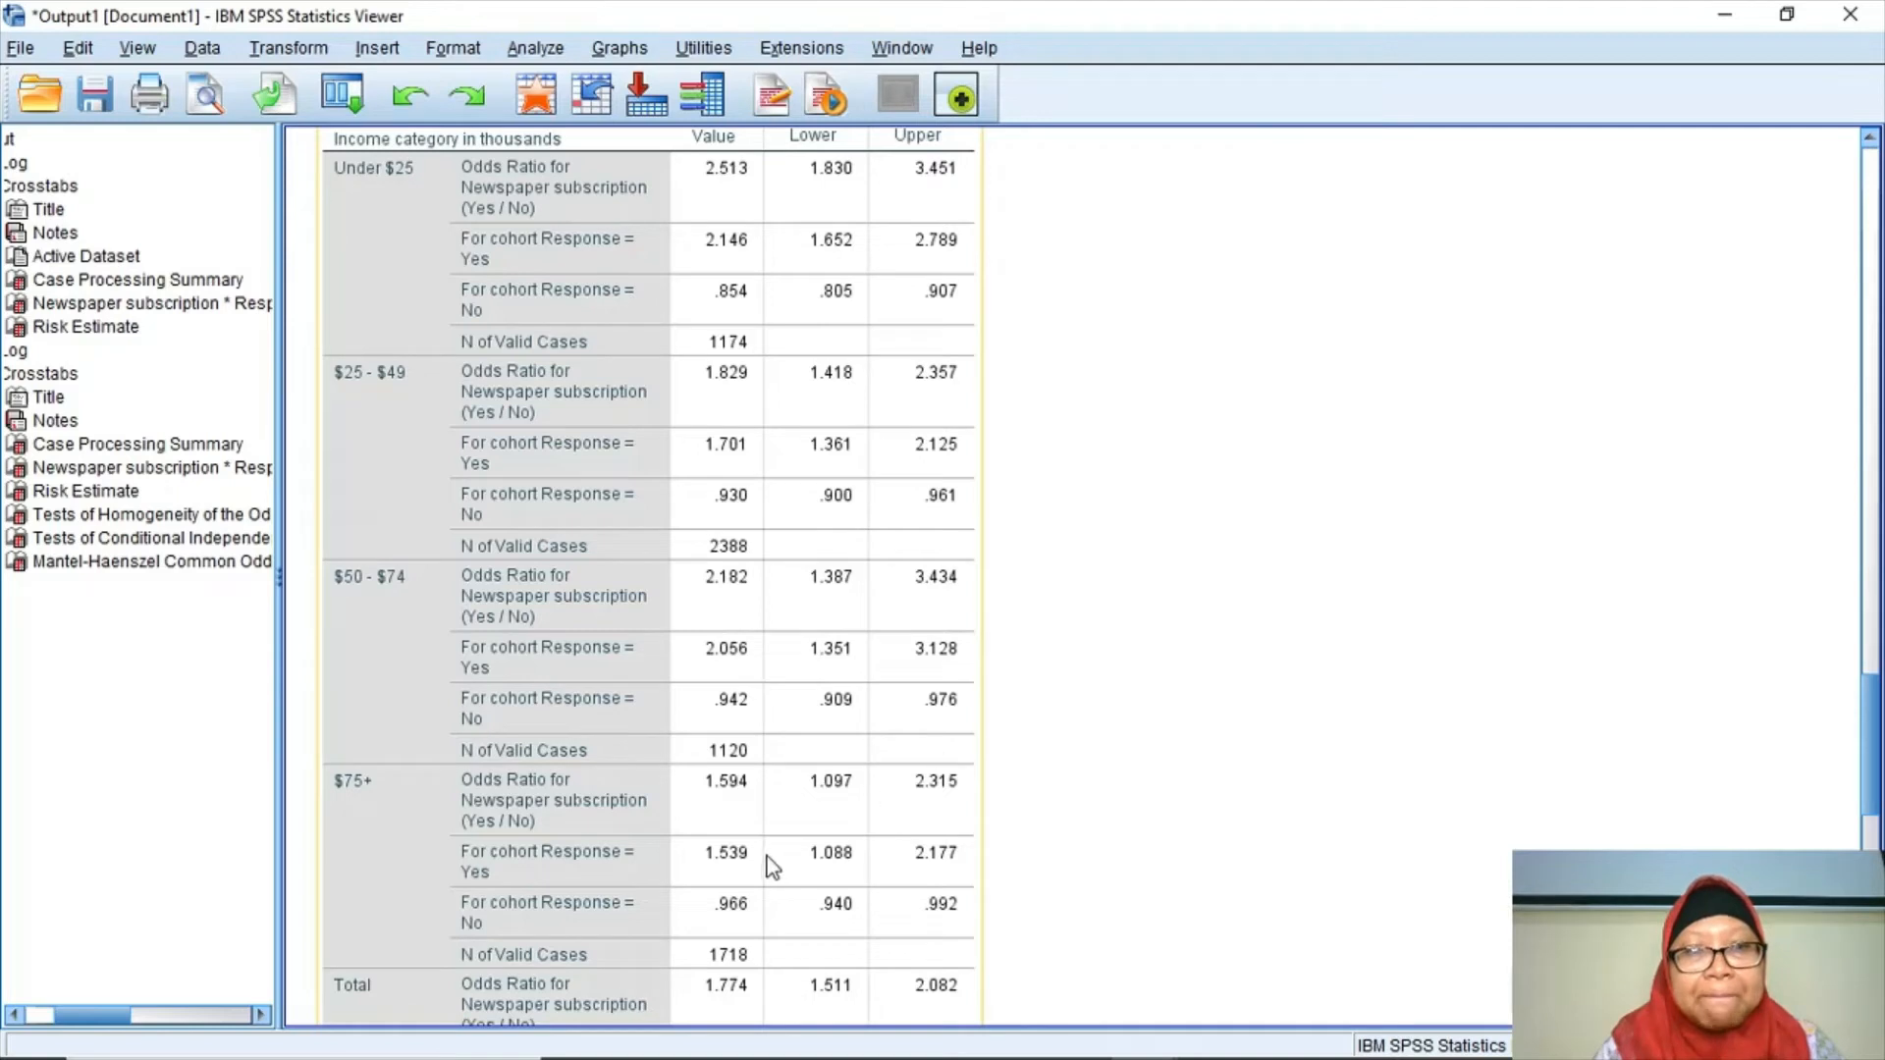
{"action": "left_click", "coordinate": [1212, 971]}
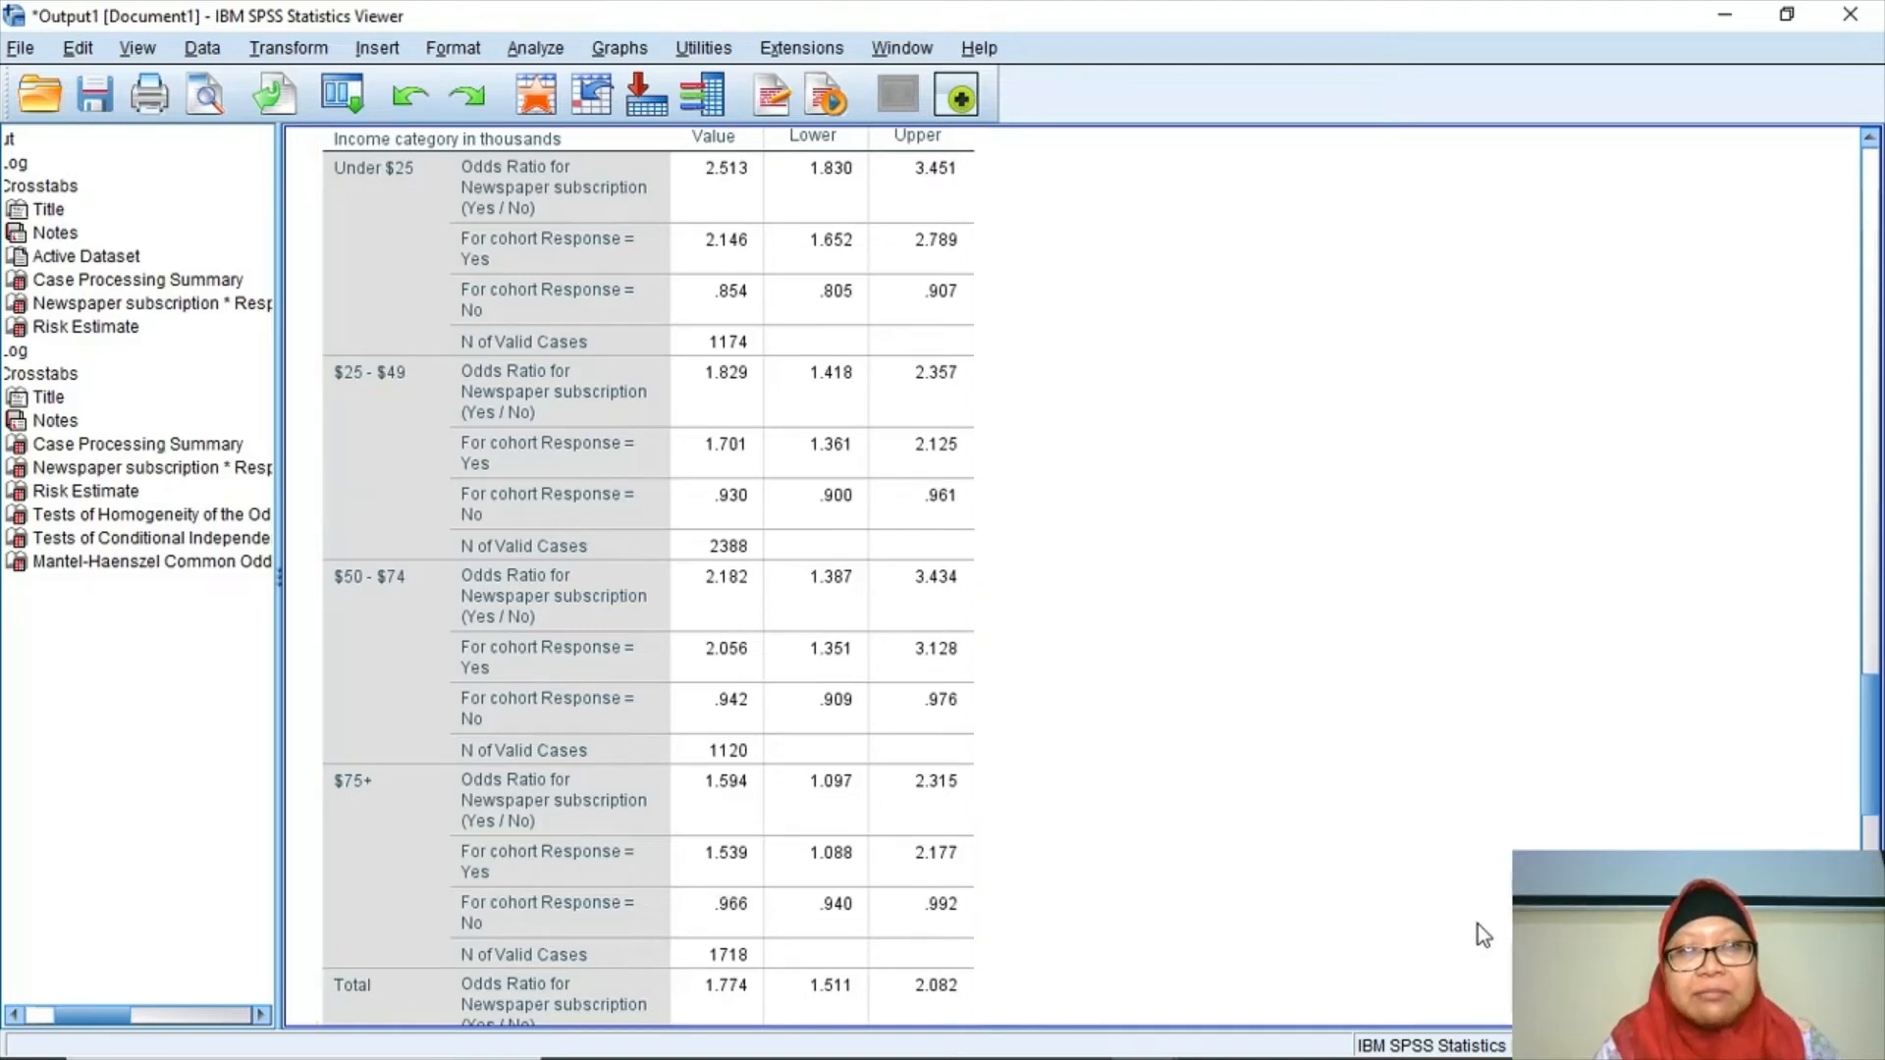
{"action": "mouse_move", "coordinate": [1870, 751]}
{"action": "left_mouse_down"}
{"action": "mouse_move", "coordinate": [1877, 784]}
{"action": "mouse_move", "coordinate": [1877, 743]}
{"action": "left_mouse_up"}
{"action": "left_click", "coordinate": [960, 750]}
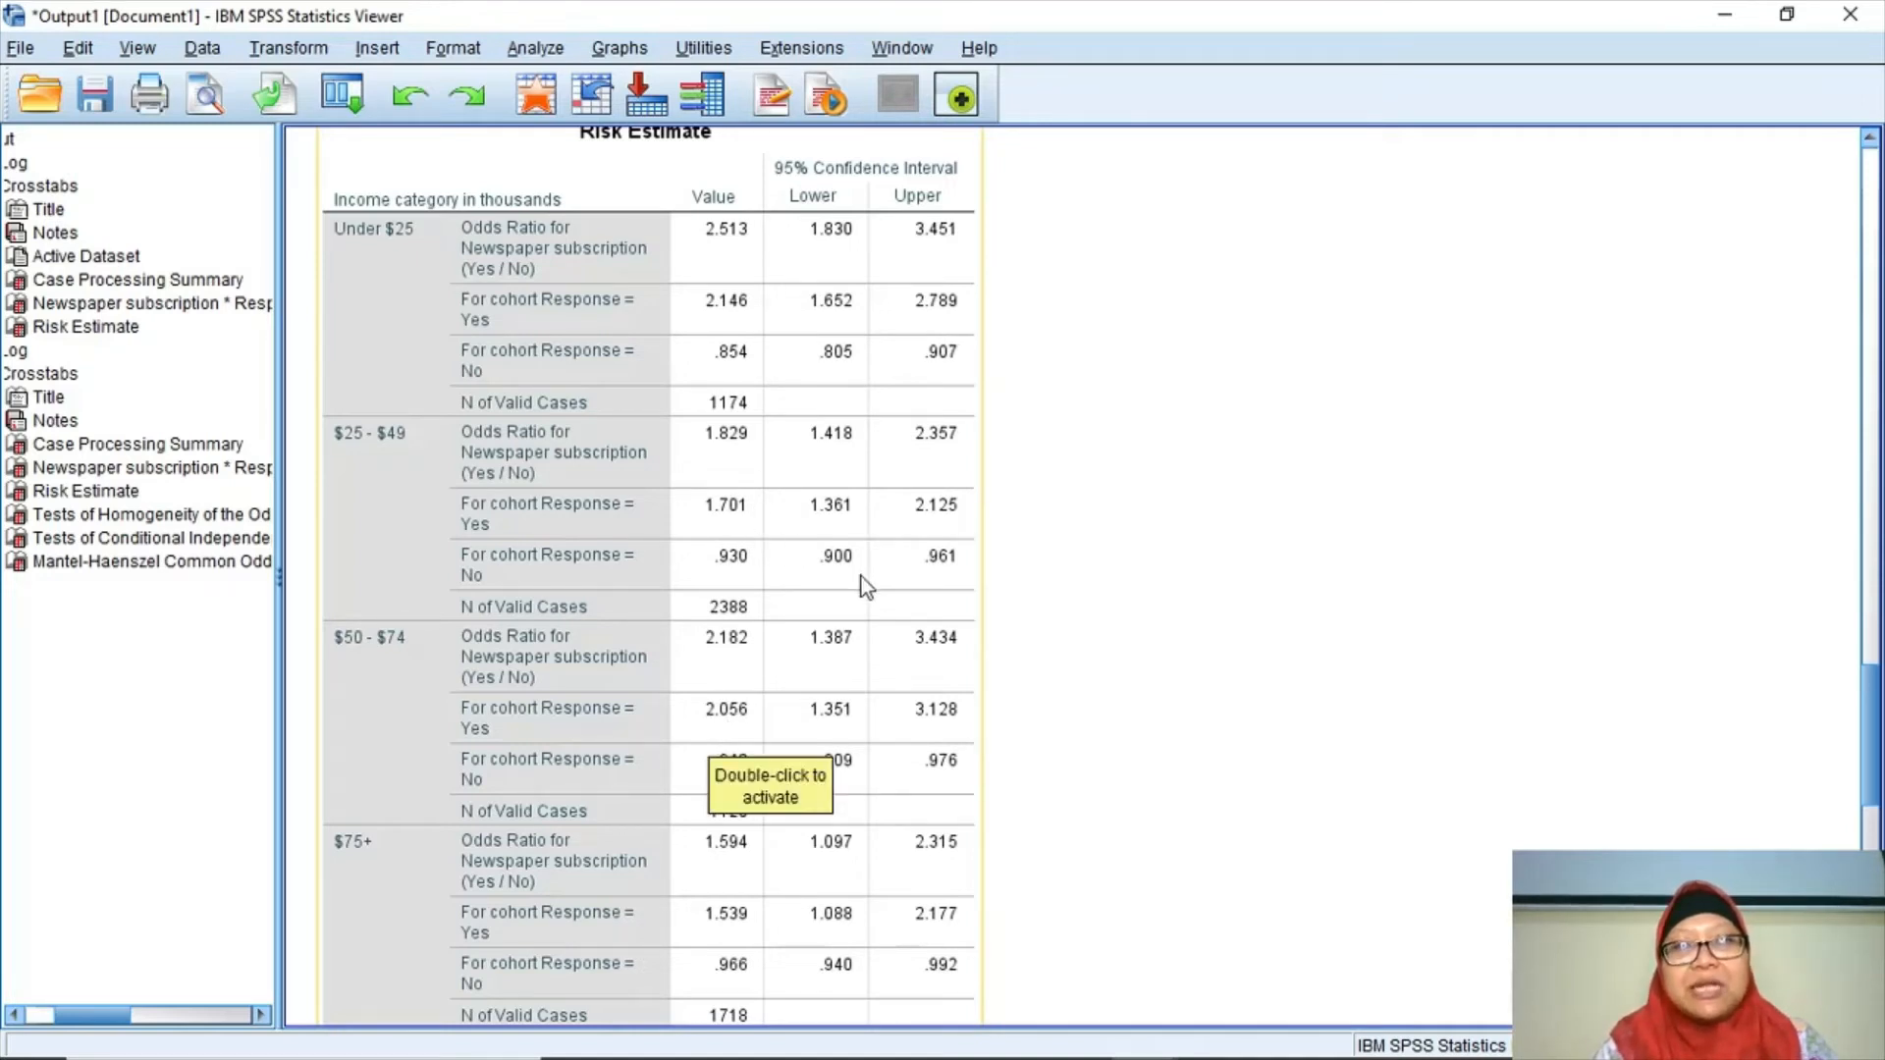
{"action": "left_click_drag", "start_coordinate": [1877, 748], "coordinate": [1877, 877]}
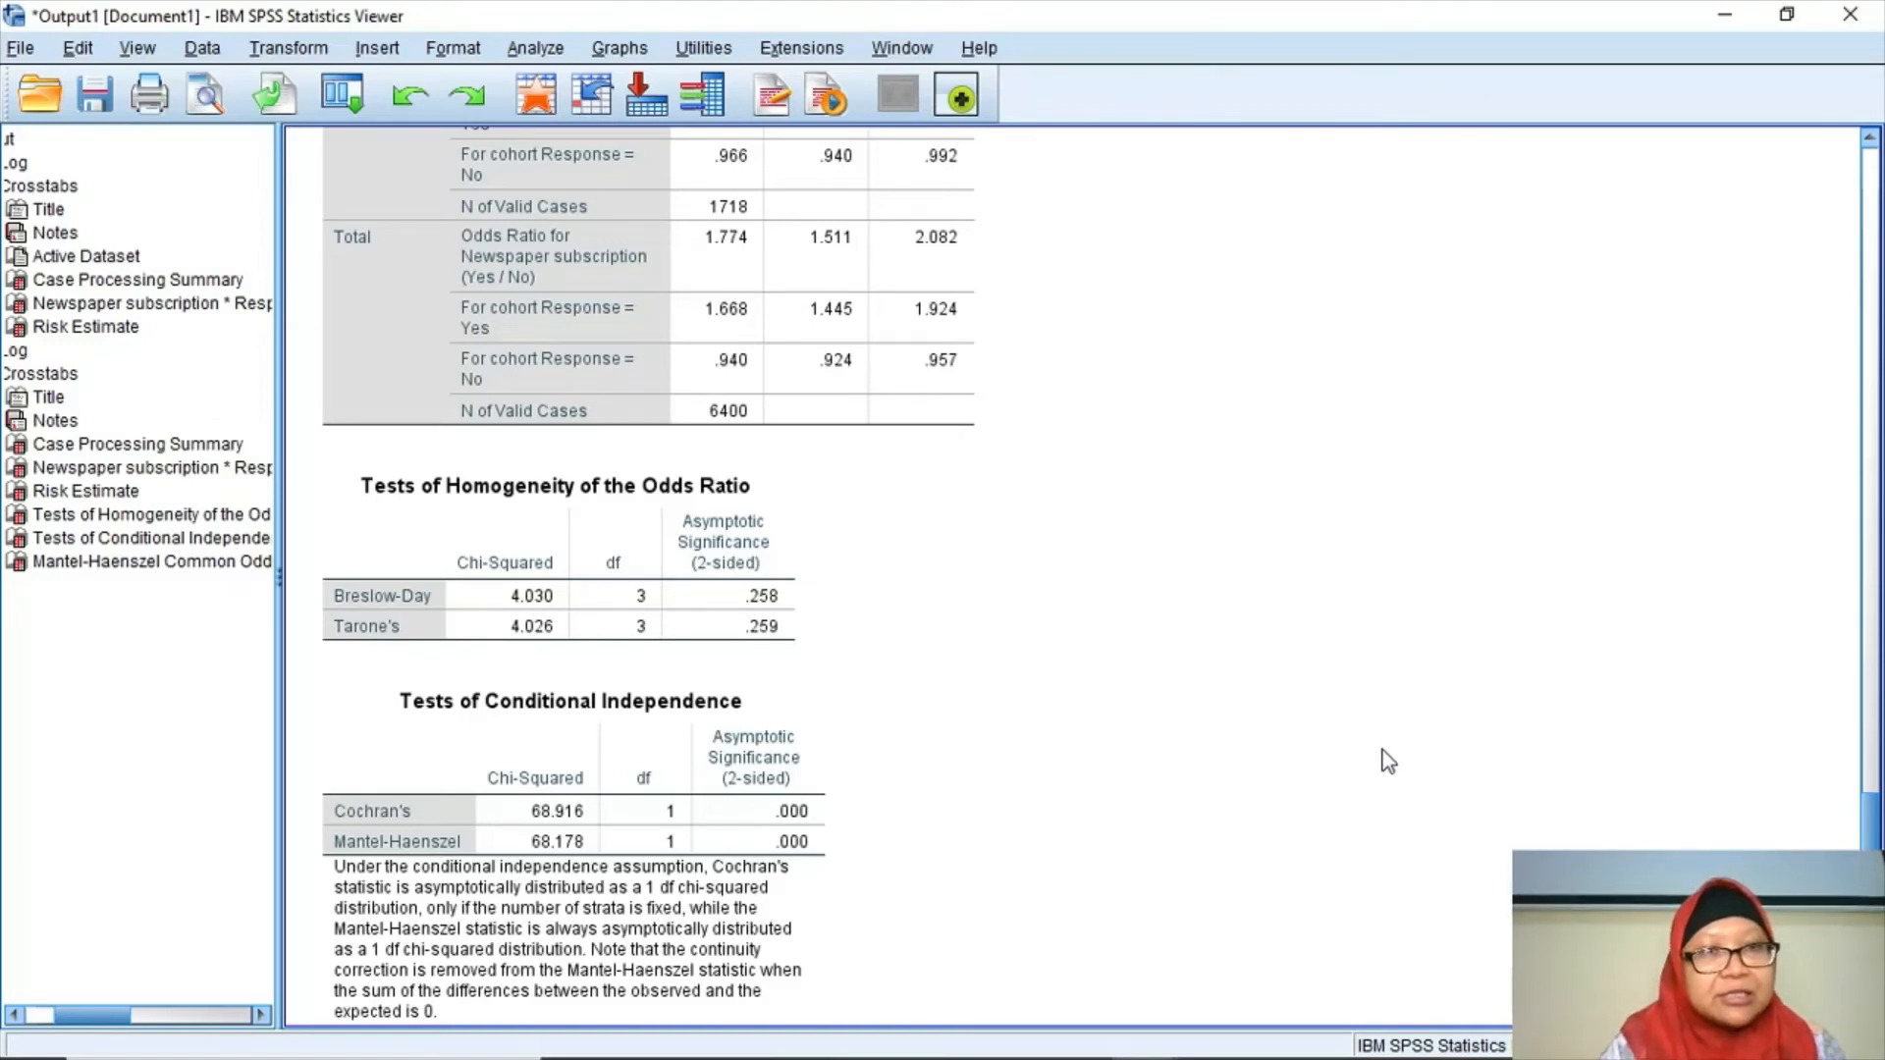
Compare the Tests of Homogeneity of the Odds Ratio with each income category's risk estimates and examine the Tests of Conditional Independence.
{"action": "left_click", "coordinate": [739, 620]}
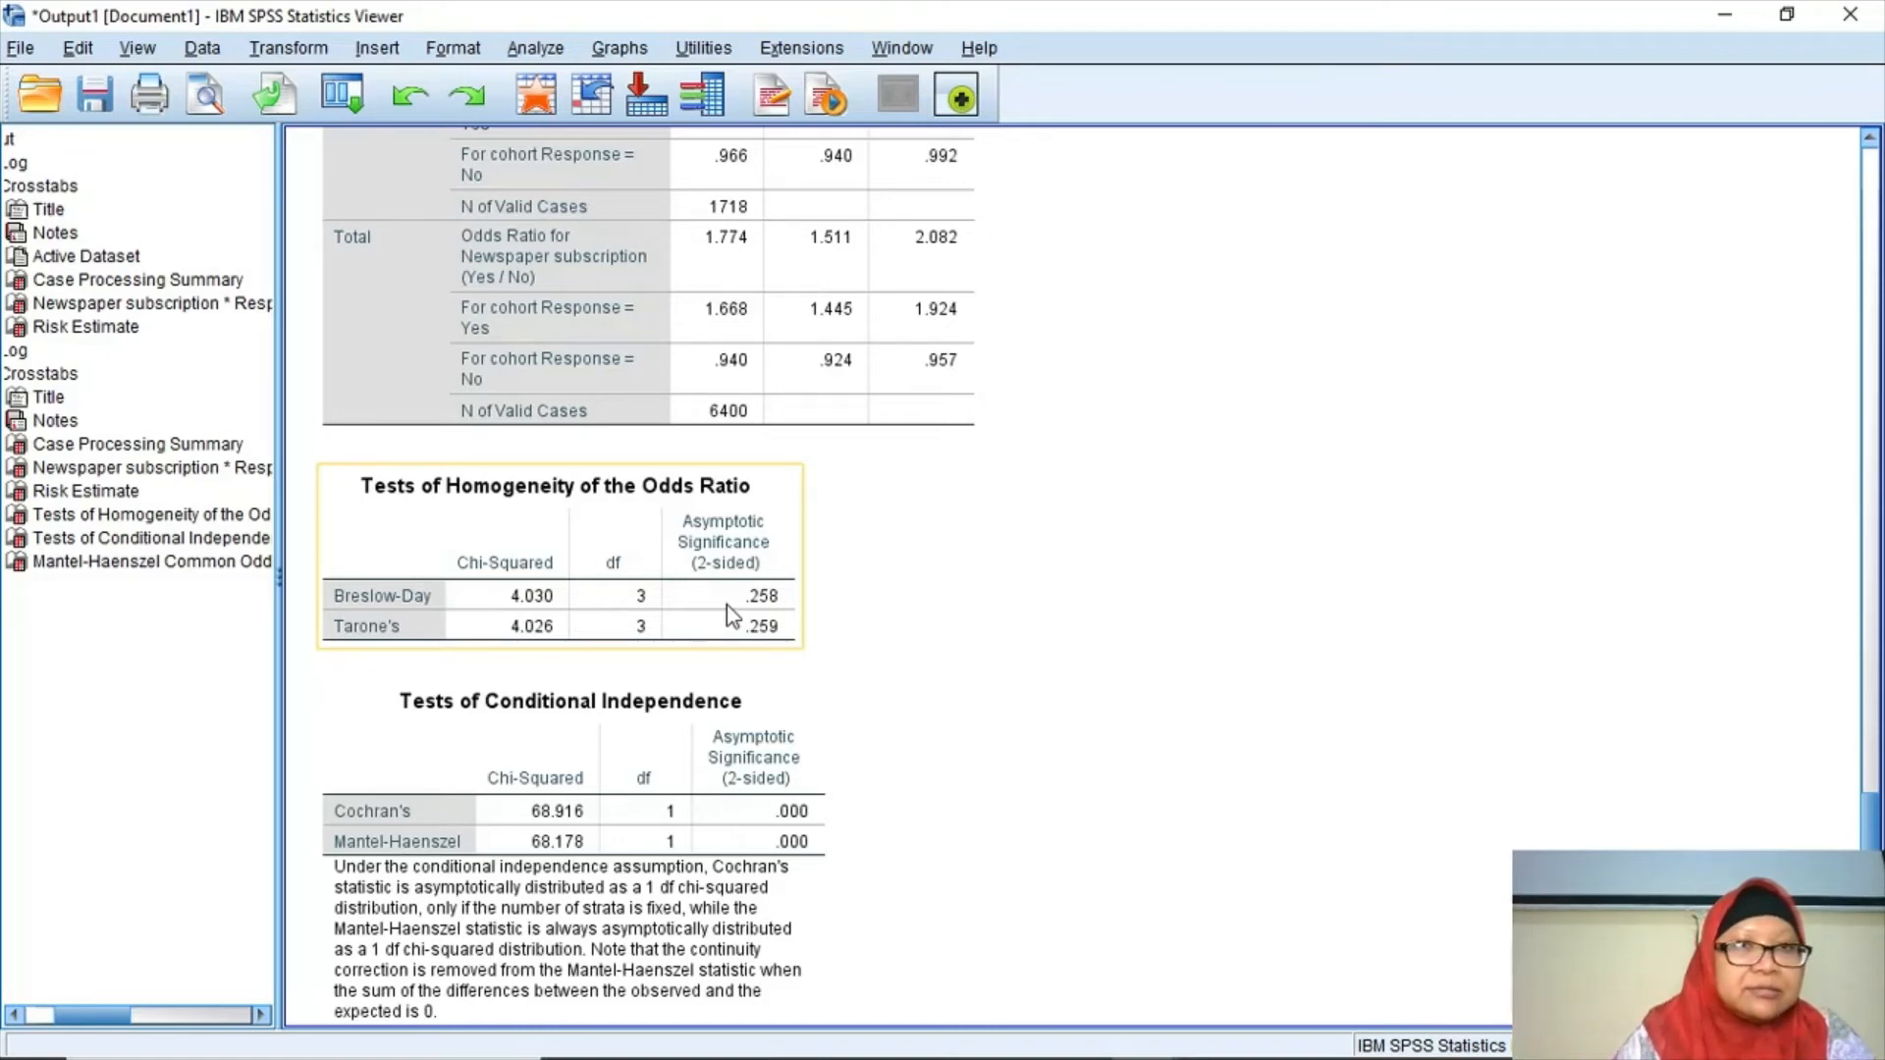
{"action": "left_click", "coordinate": [693, 667]}
{"action": "left_click", "coordinate": [738, 705]}
{"action": "left_click", "coordinate": [1013, 712]}
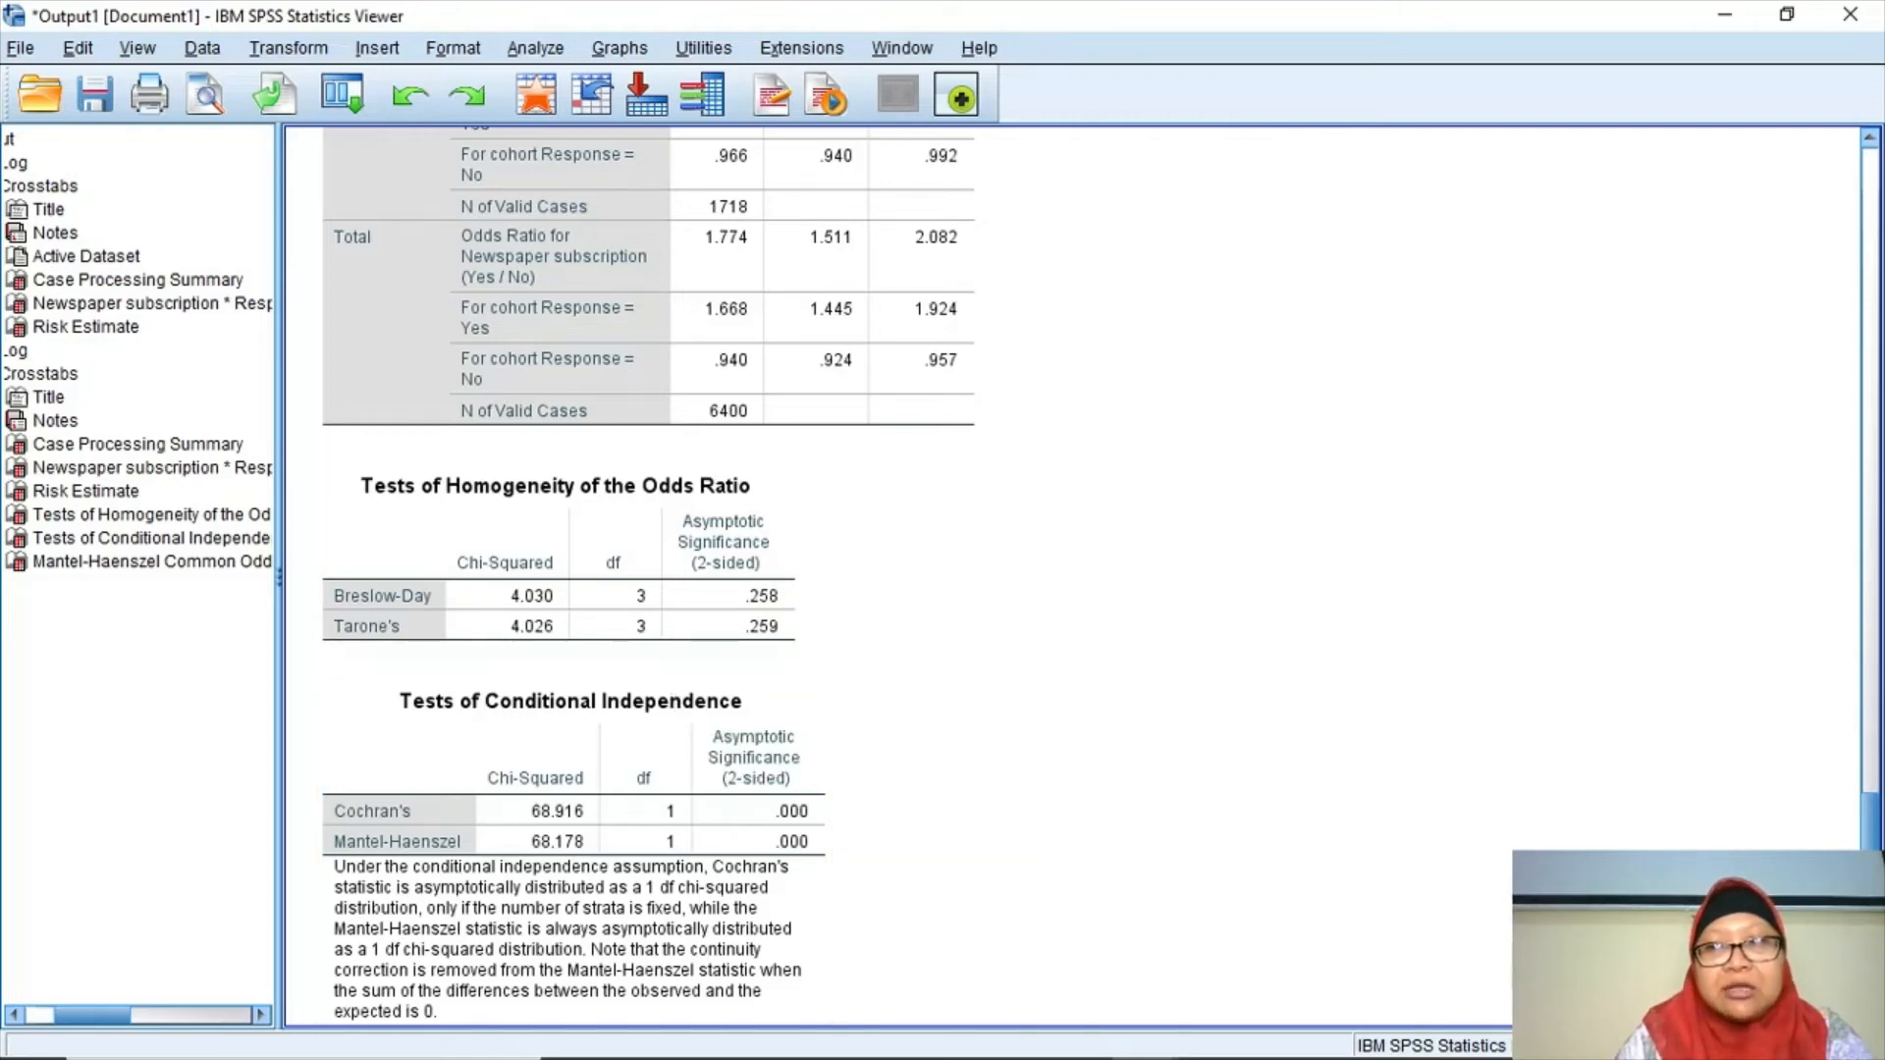
{"action": "scroll", "coordinate": [1875, 734], "scroll_direction": "up", "scroll_amount": 10}
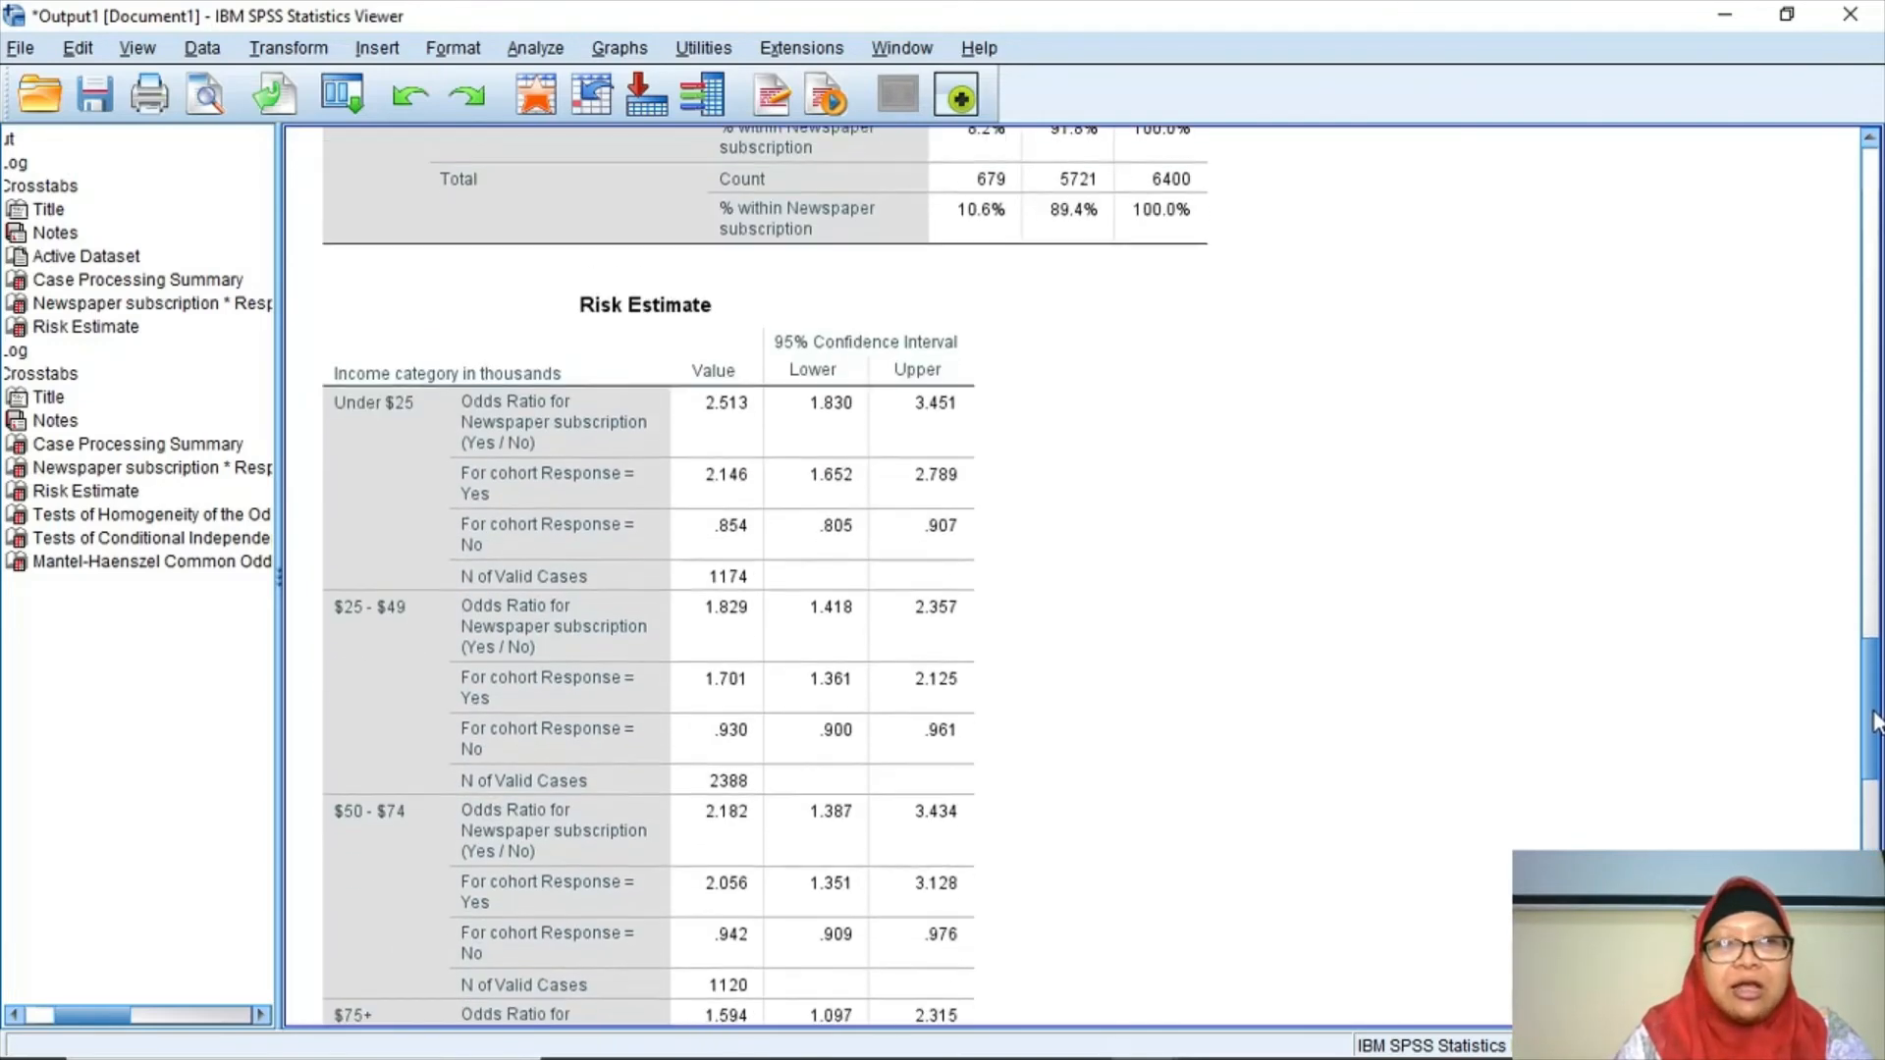
{"action": "scroll", "coordinate": [1875, 734], "scroll_direction": "down", "scroll_amount": 2}
{"action": "left_click", "coordinate": [771, 562]}
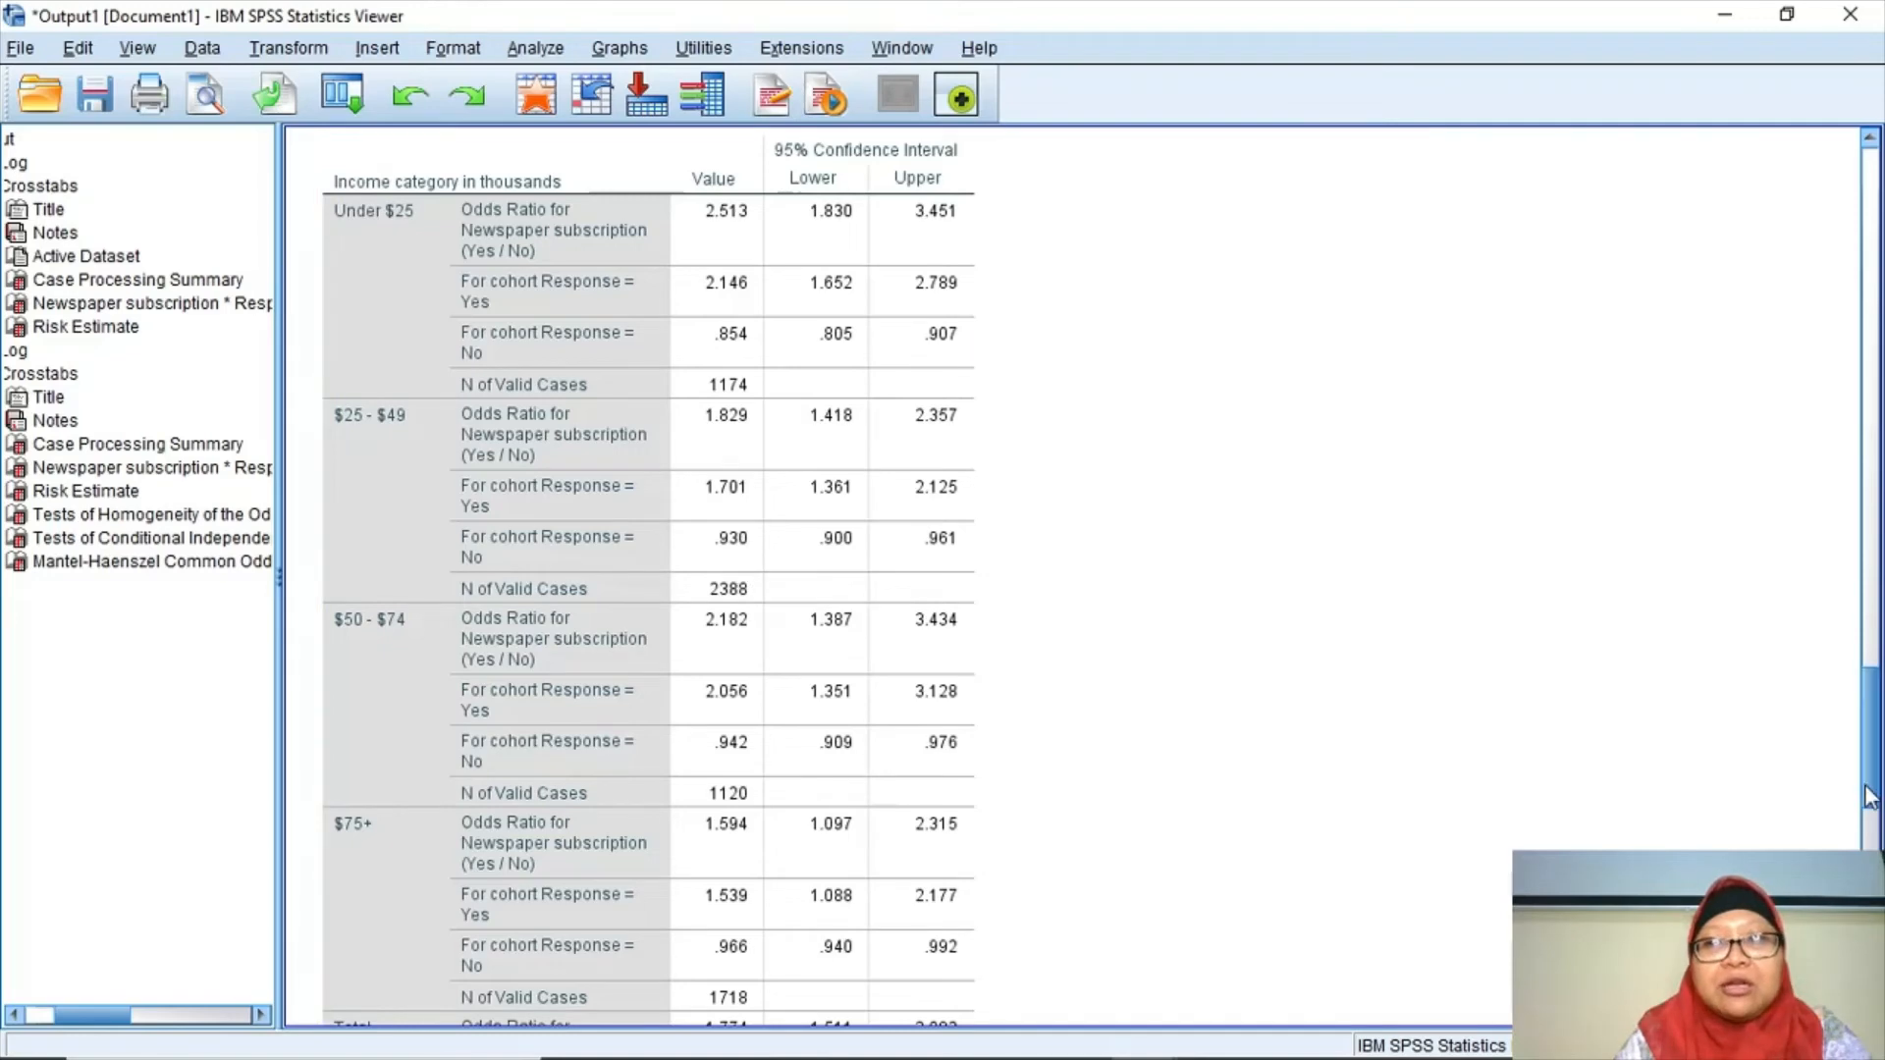
{"action": "left_click_drag", "start_coordinate": [1872, 761], "coordinate": [1873, 905]}
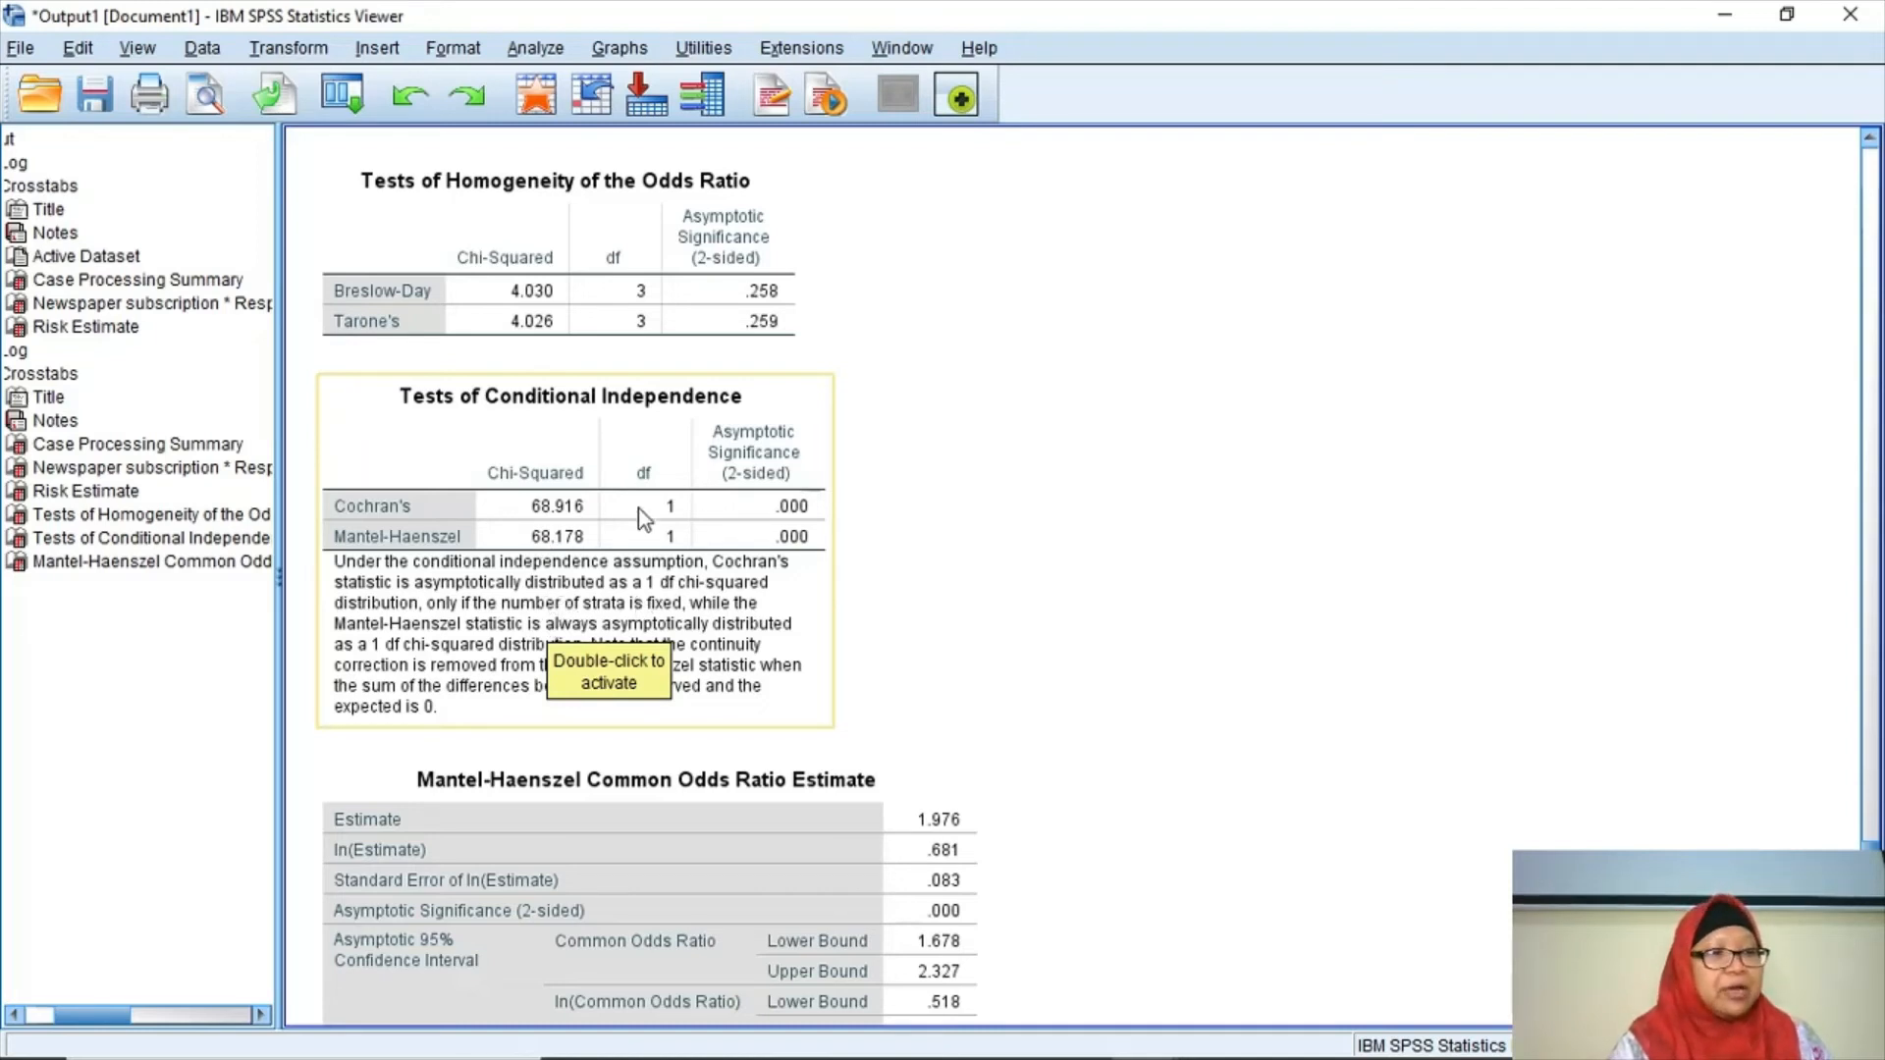
{"action": "left_click", "coordinate": [605, 368]}
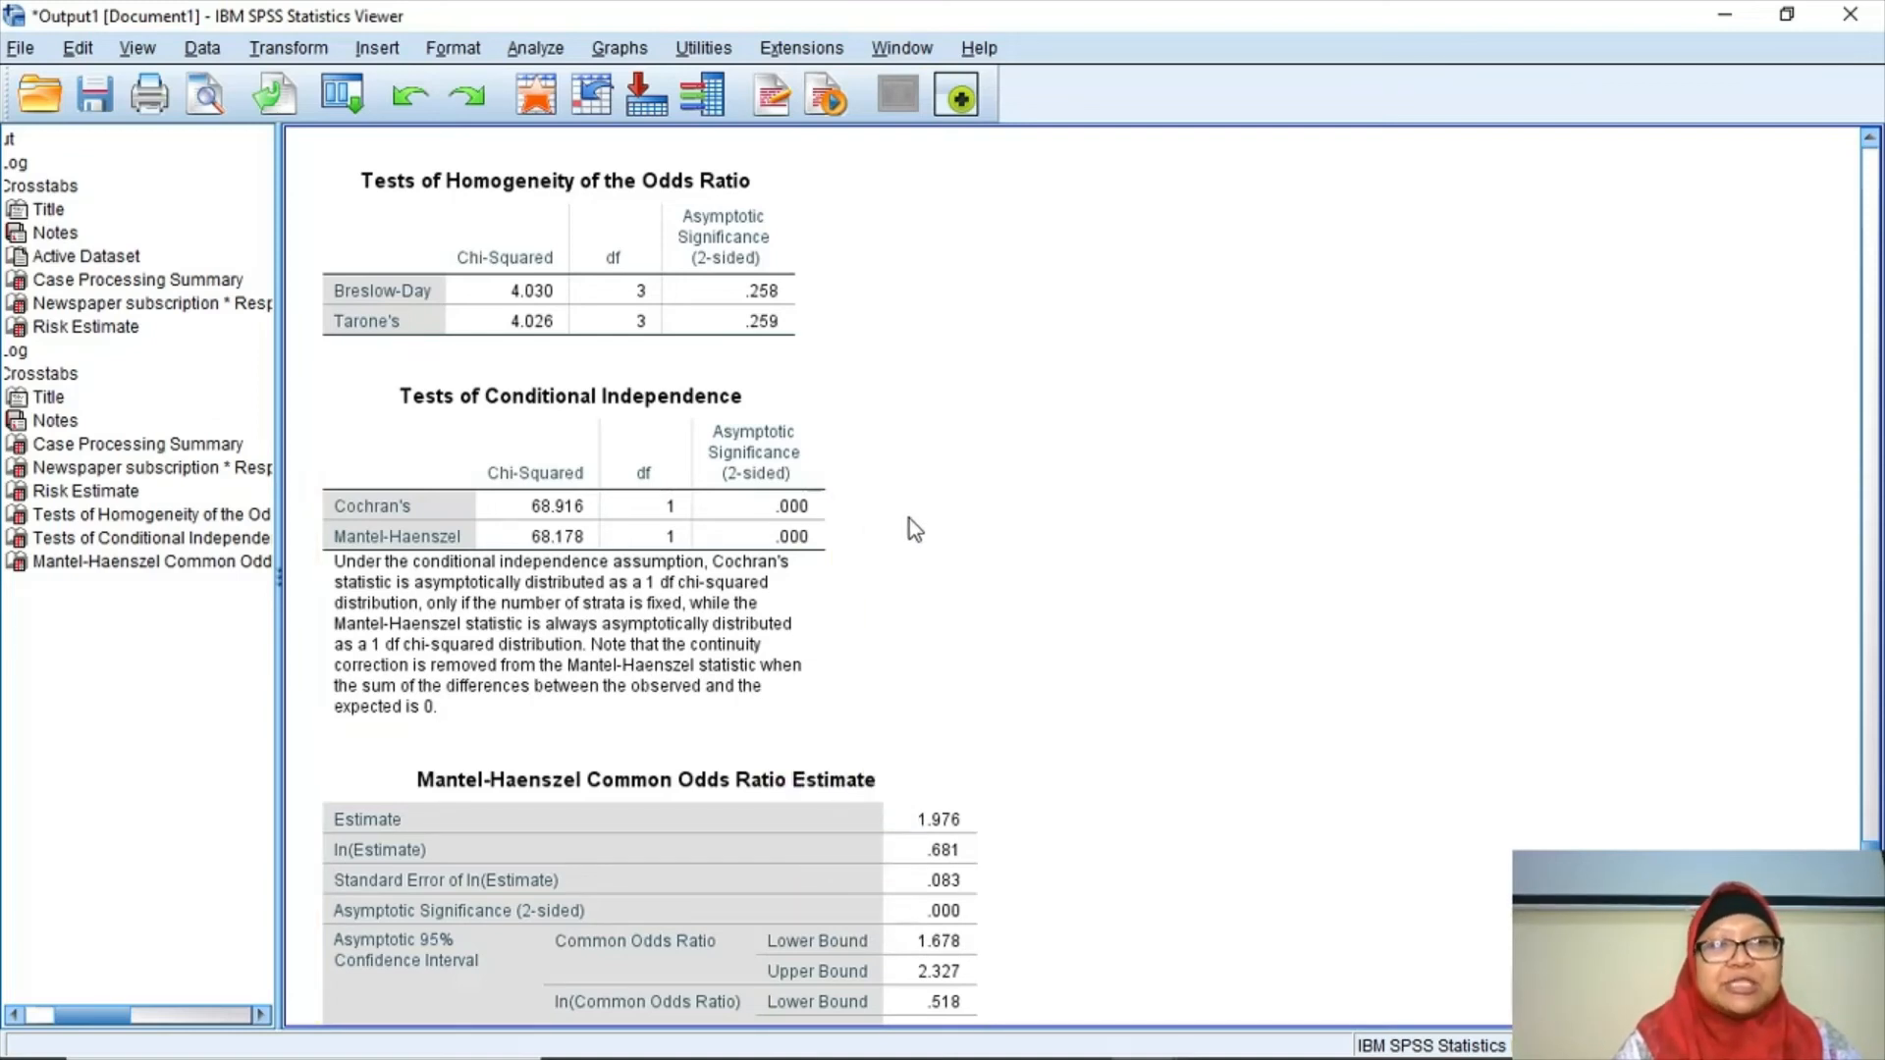
Review the layered Newspaper subscription by Response crosstabulation and its risk estimates through to the Mantel-Haenszel Common Odds Ratio Estimate.
{"action": "scroll", "coordinate": [937, 531], "scroll_direction": "up", "scroll_amount": 10}
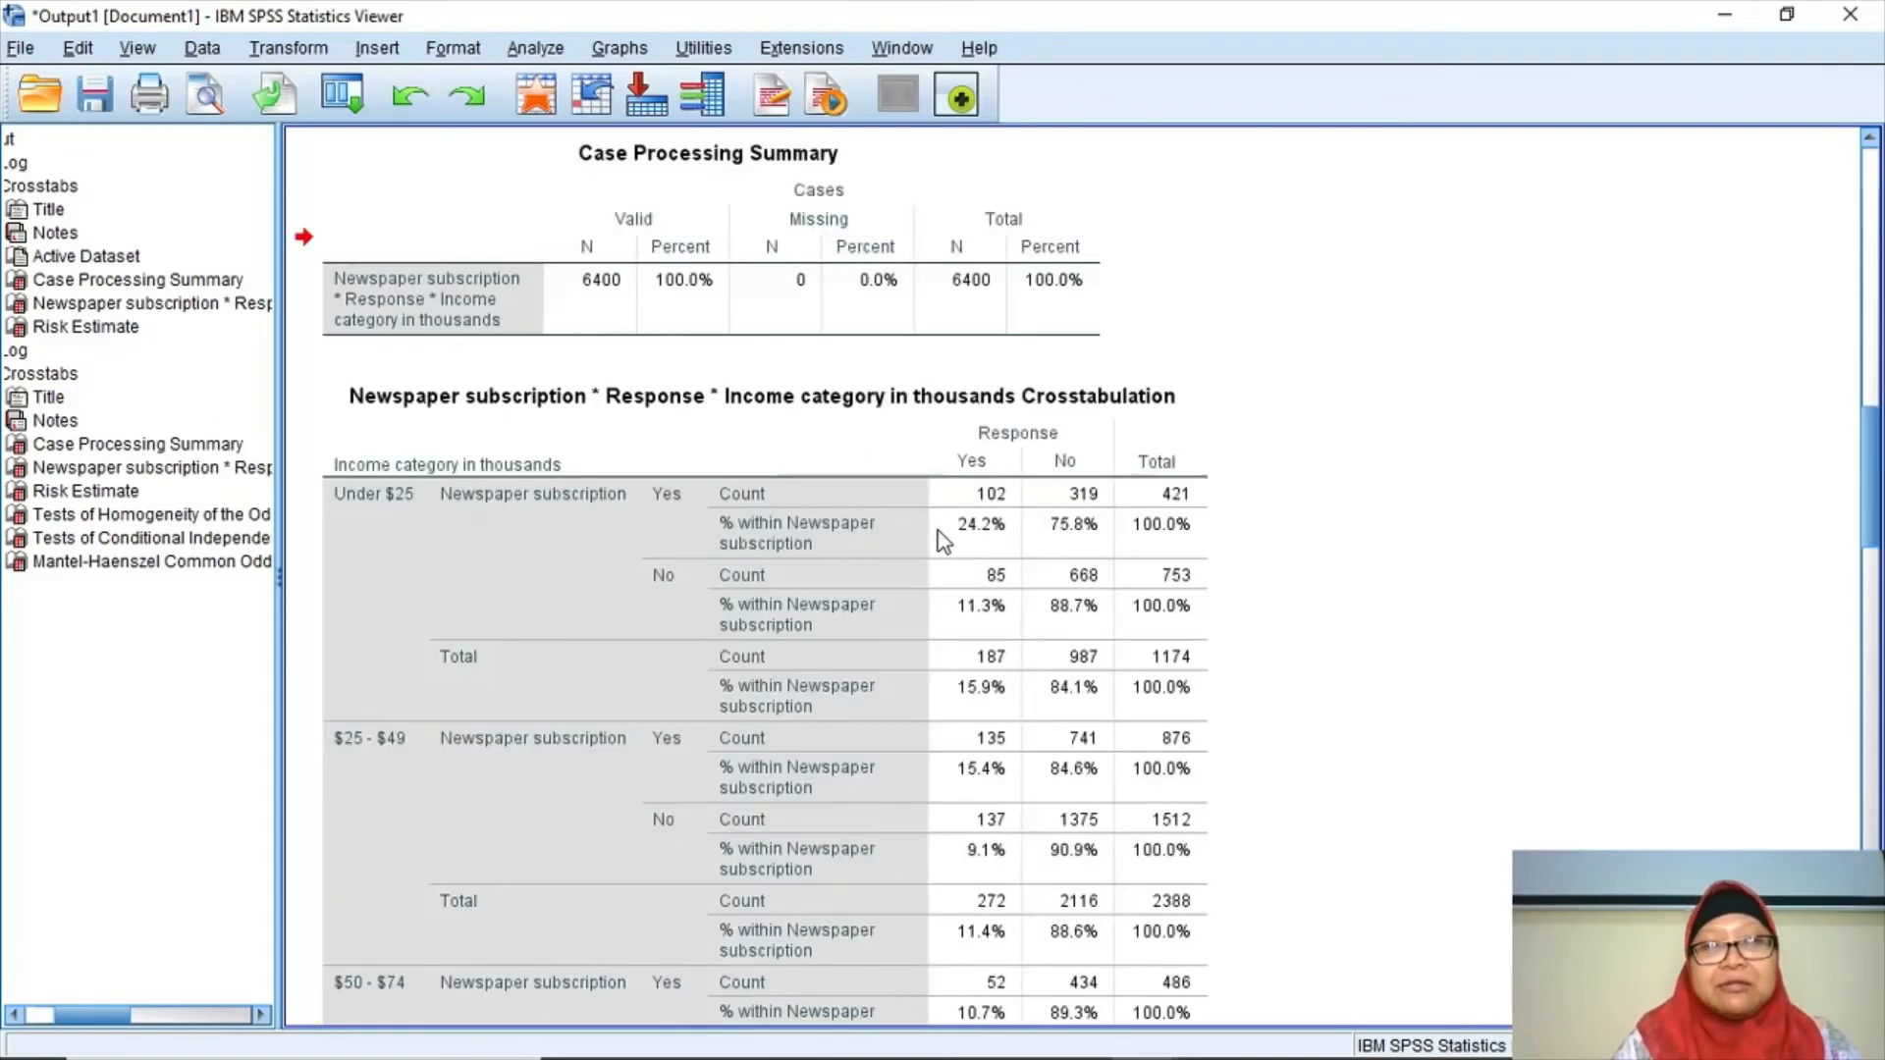
{"action": "scroll", "coordinate": [937, 538], "scroll_direction": "down", "scroll_amount": 3}
{"action": "scroll", "coordinate": [938, 538], "scroll_direction": "up", "scroll_amount": 3}
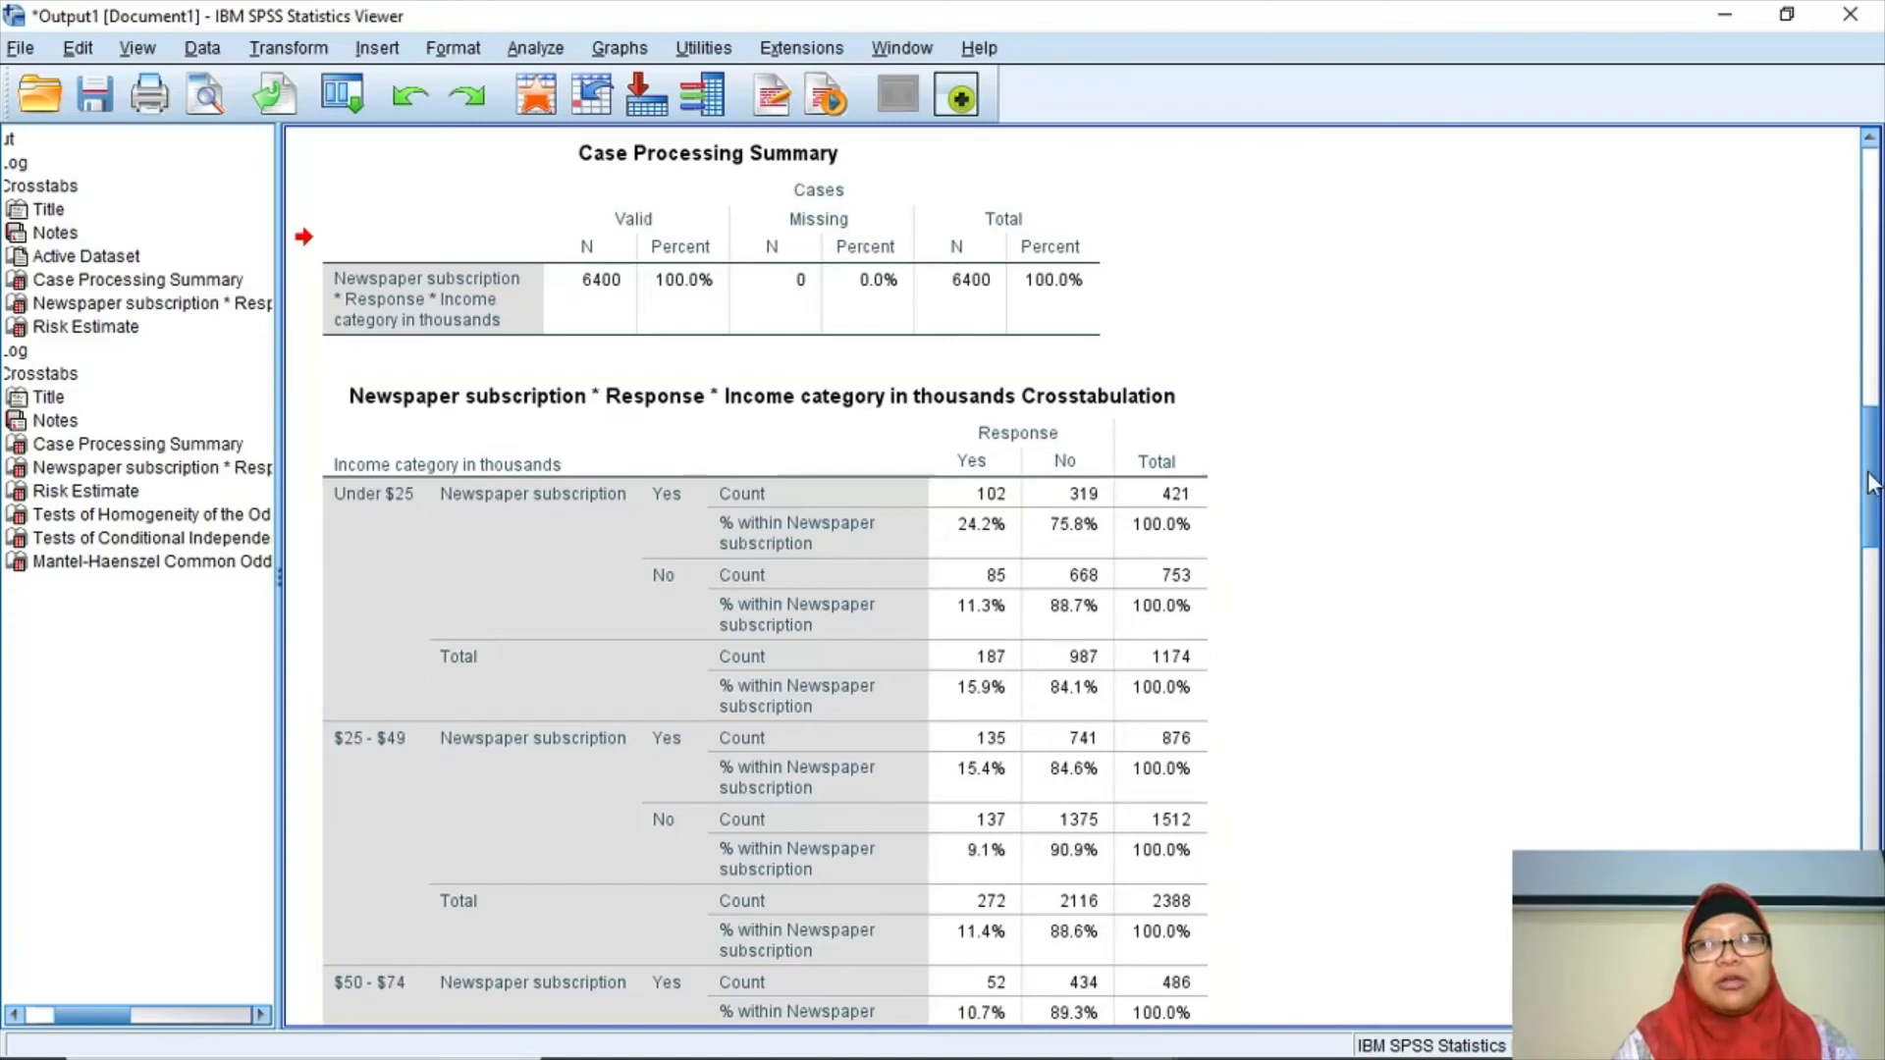
{"action": "left_click_drag", "start_coordinate": [1868, 483], "coordinate": [1871, 441]}
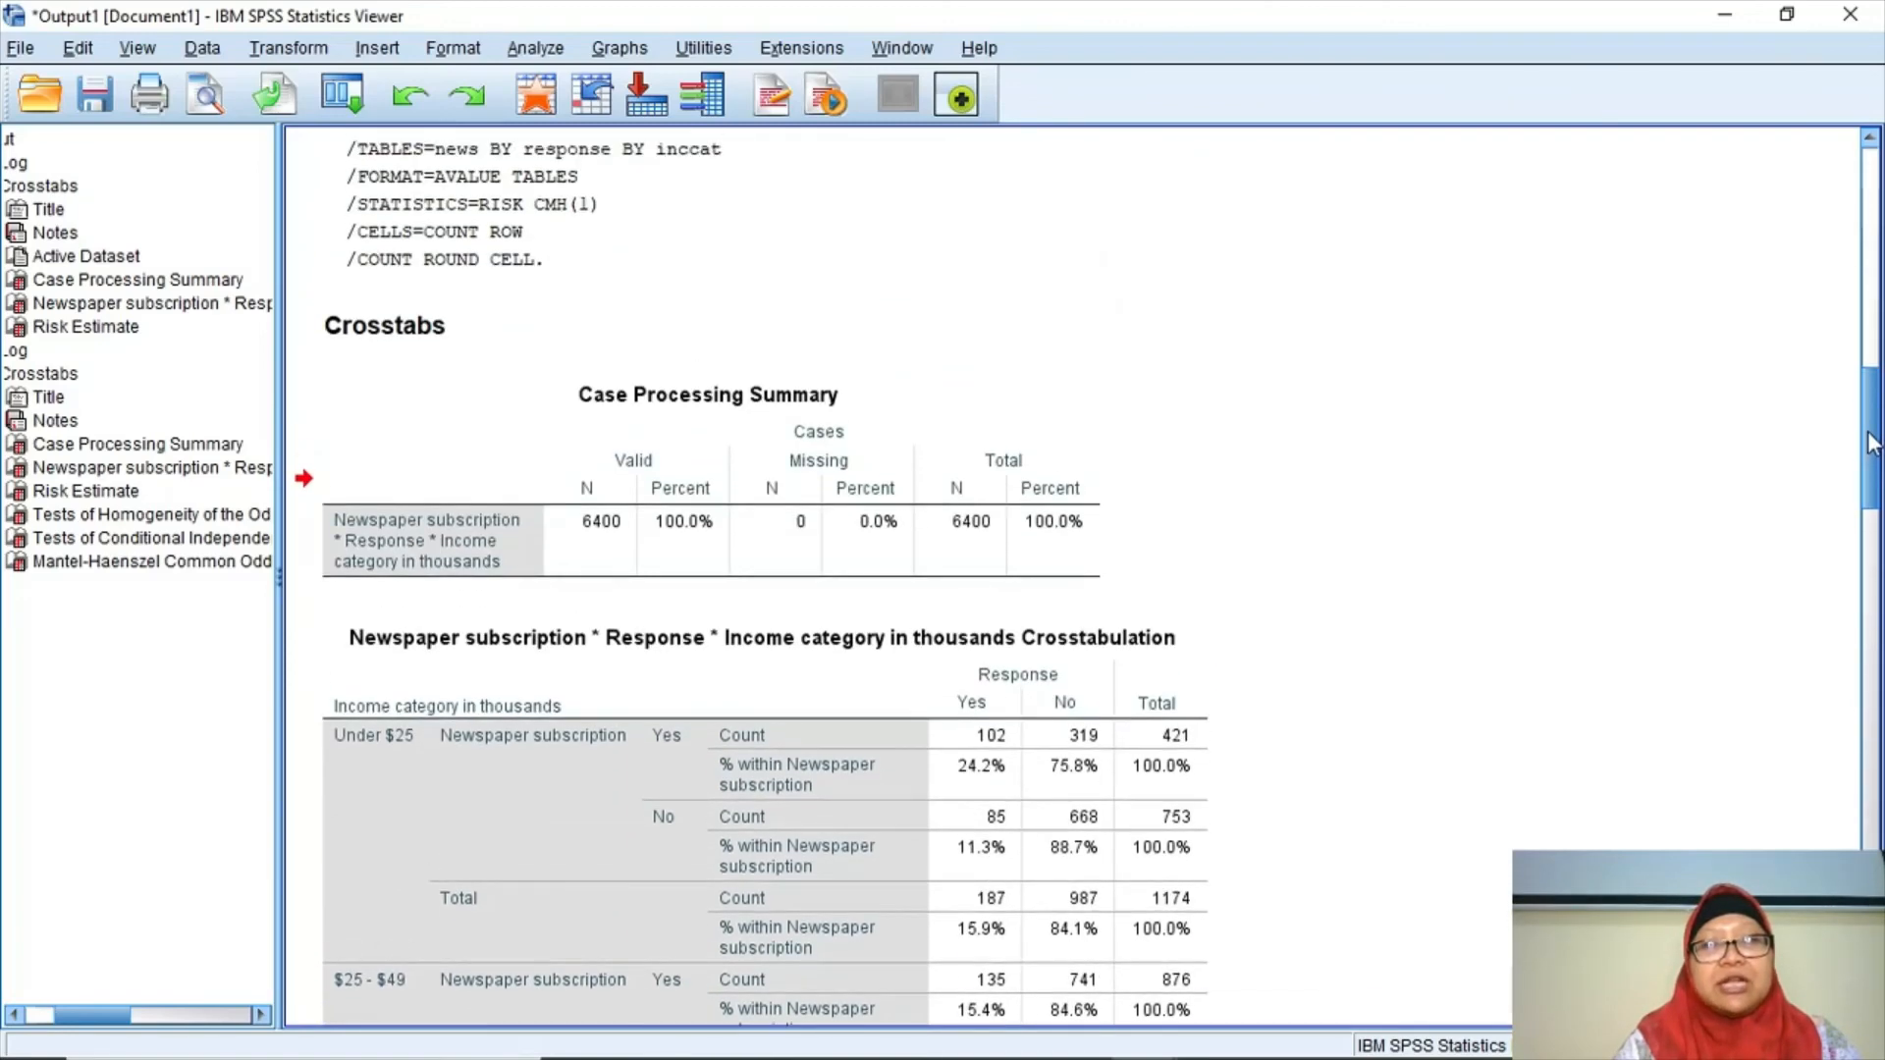
{"action": "left_click", "coordinate": [1103, 797]}
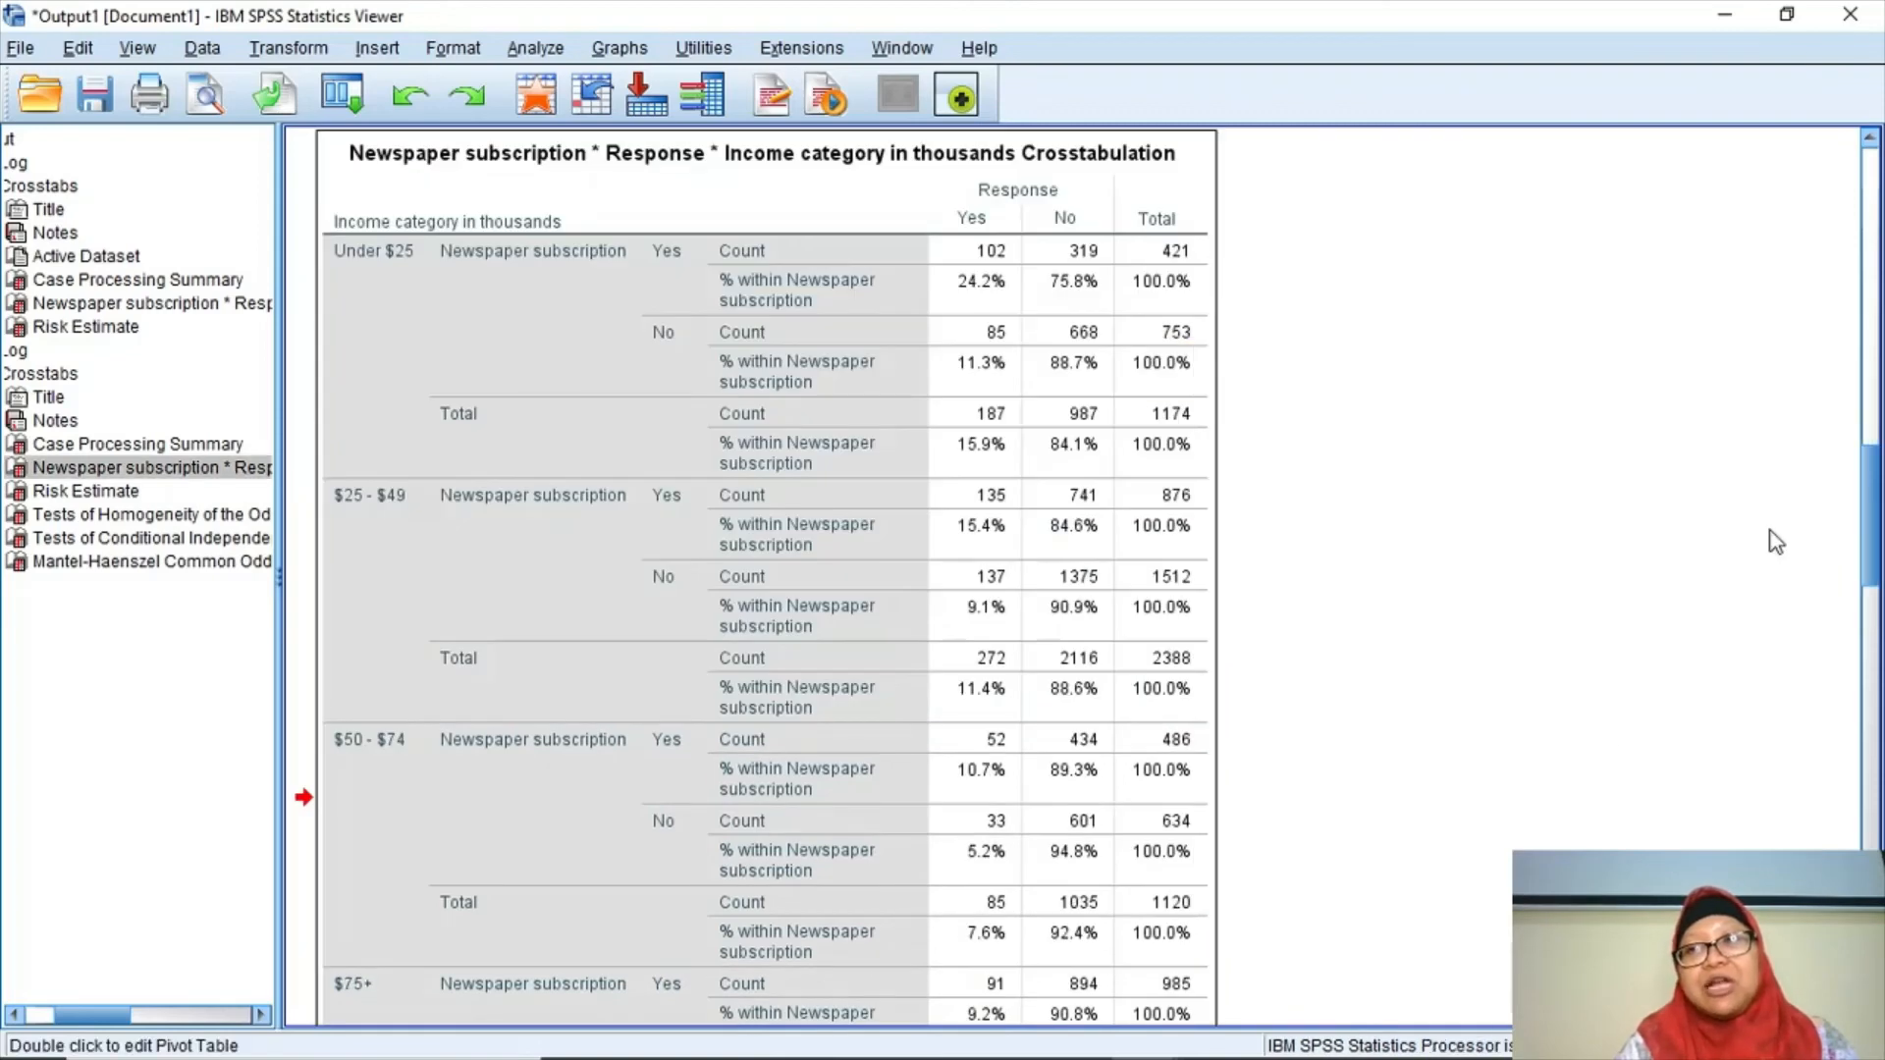
{"action": "left_click_drag", "start_coordinate": [1875, 545], "coordinate": [1877, 756]}
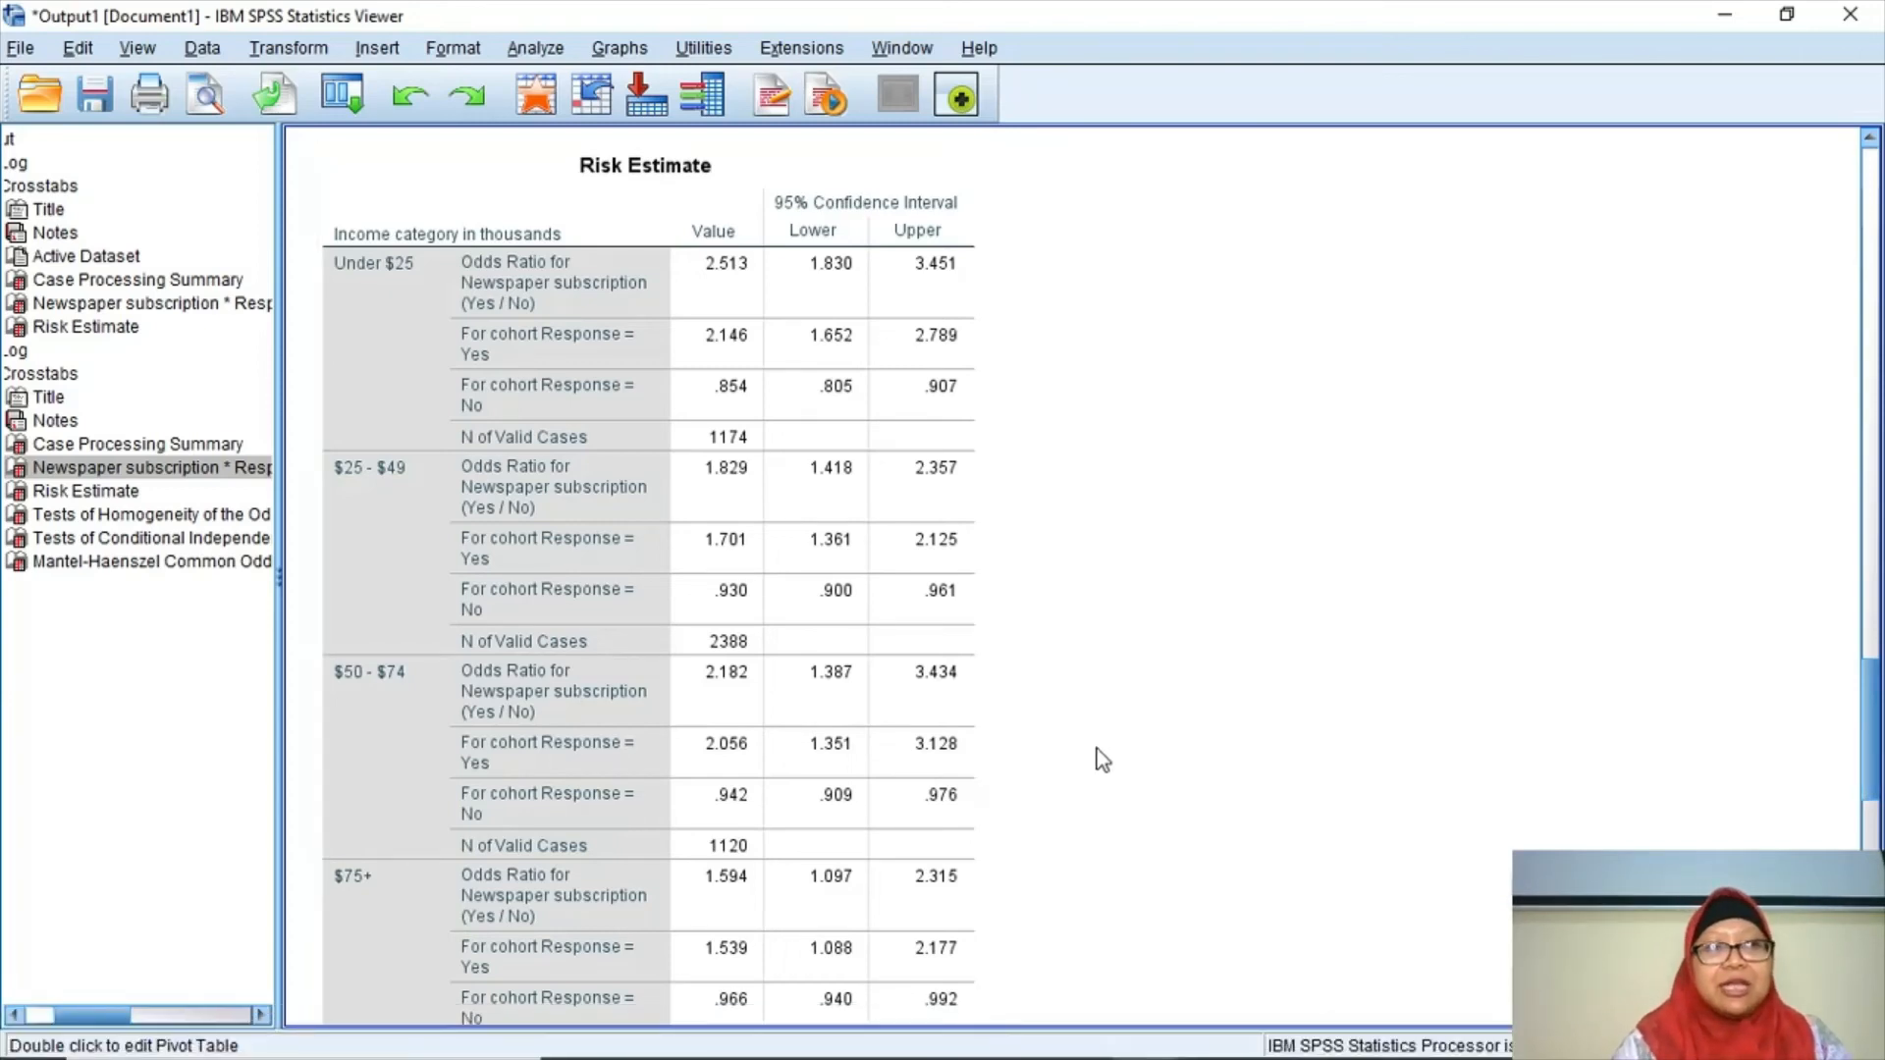
{"action": "scroll", "coordinate": [1101, 759], "scroll_direction": "down", "scroll_amount": 10}
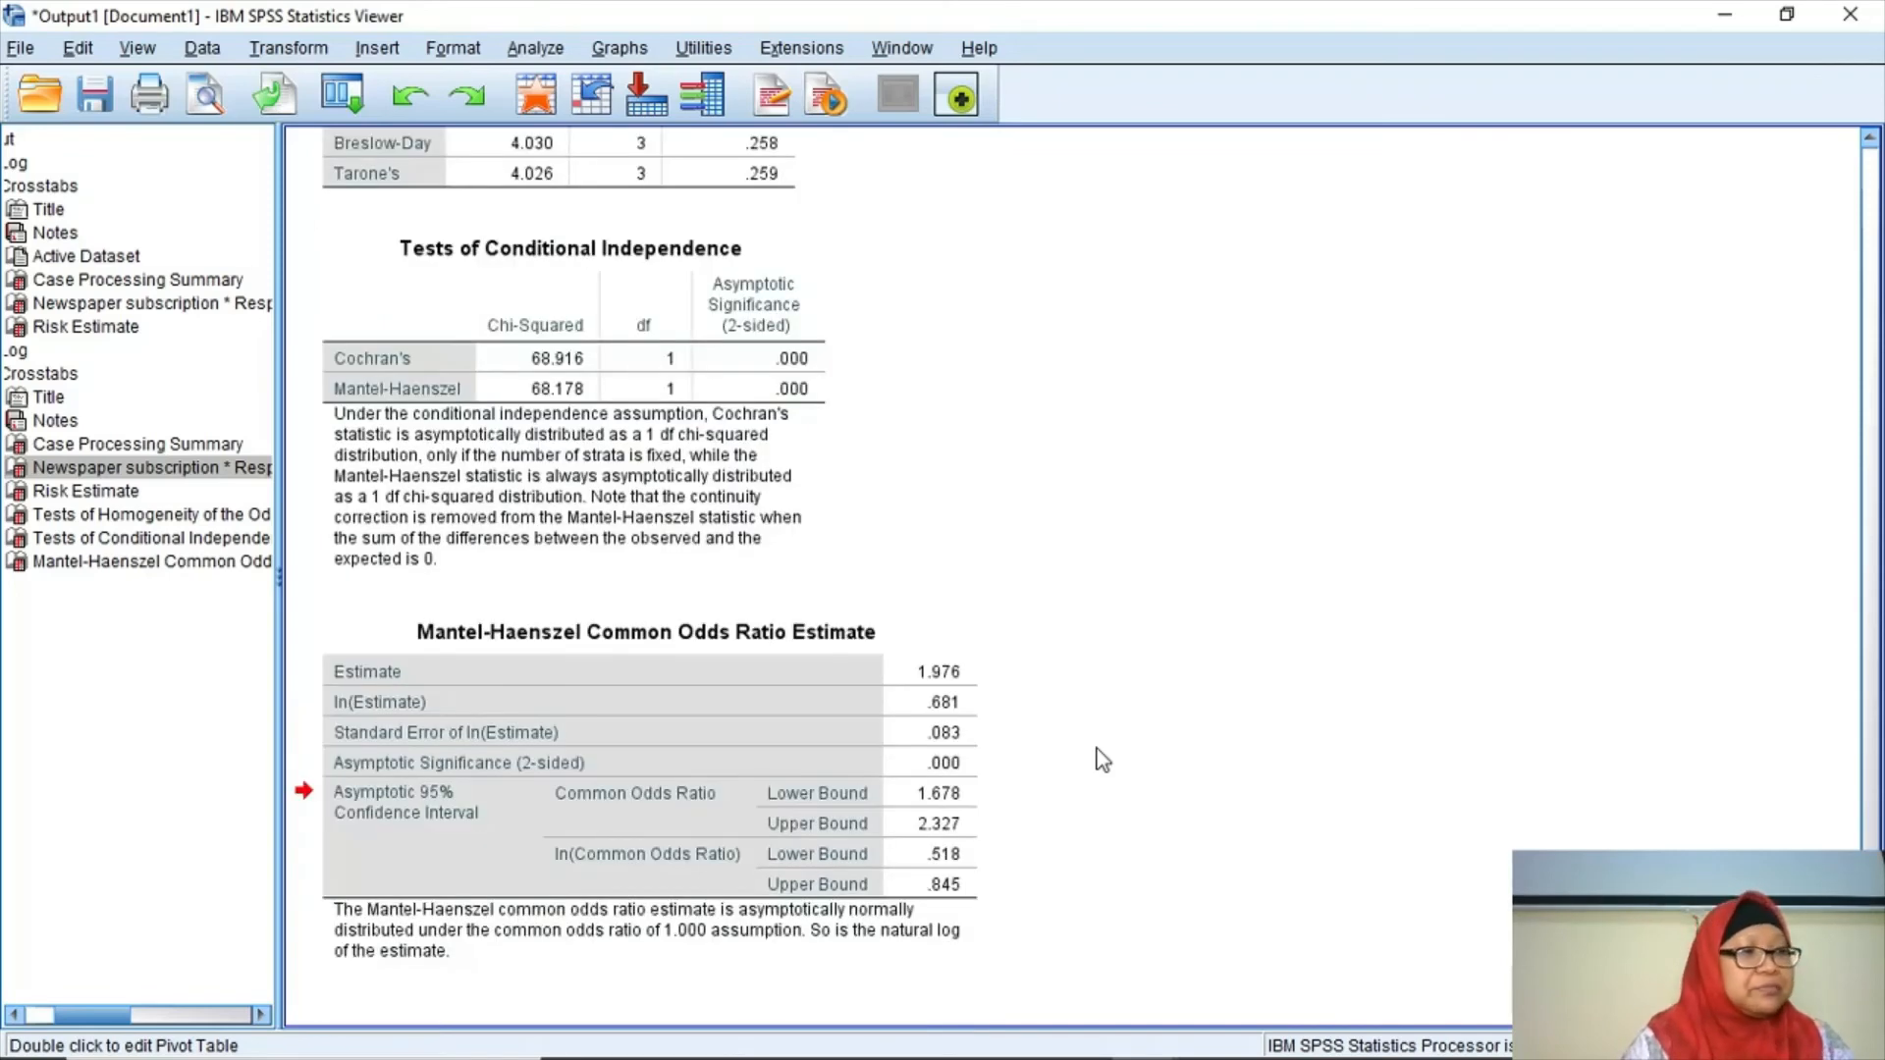
Switch to CHAPTER 4.pdf in Nitro Pro and read the common odds ratio explanation and section 4.3.5 Summary.
{"action": "mouse_move", "coordinate": [1080, 1030]}
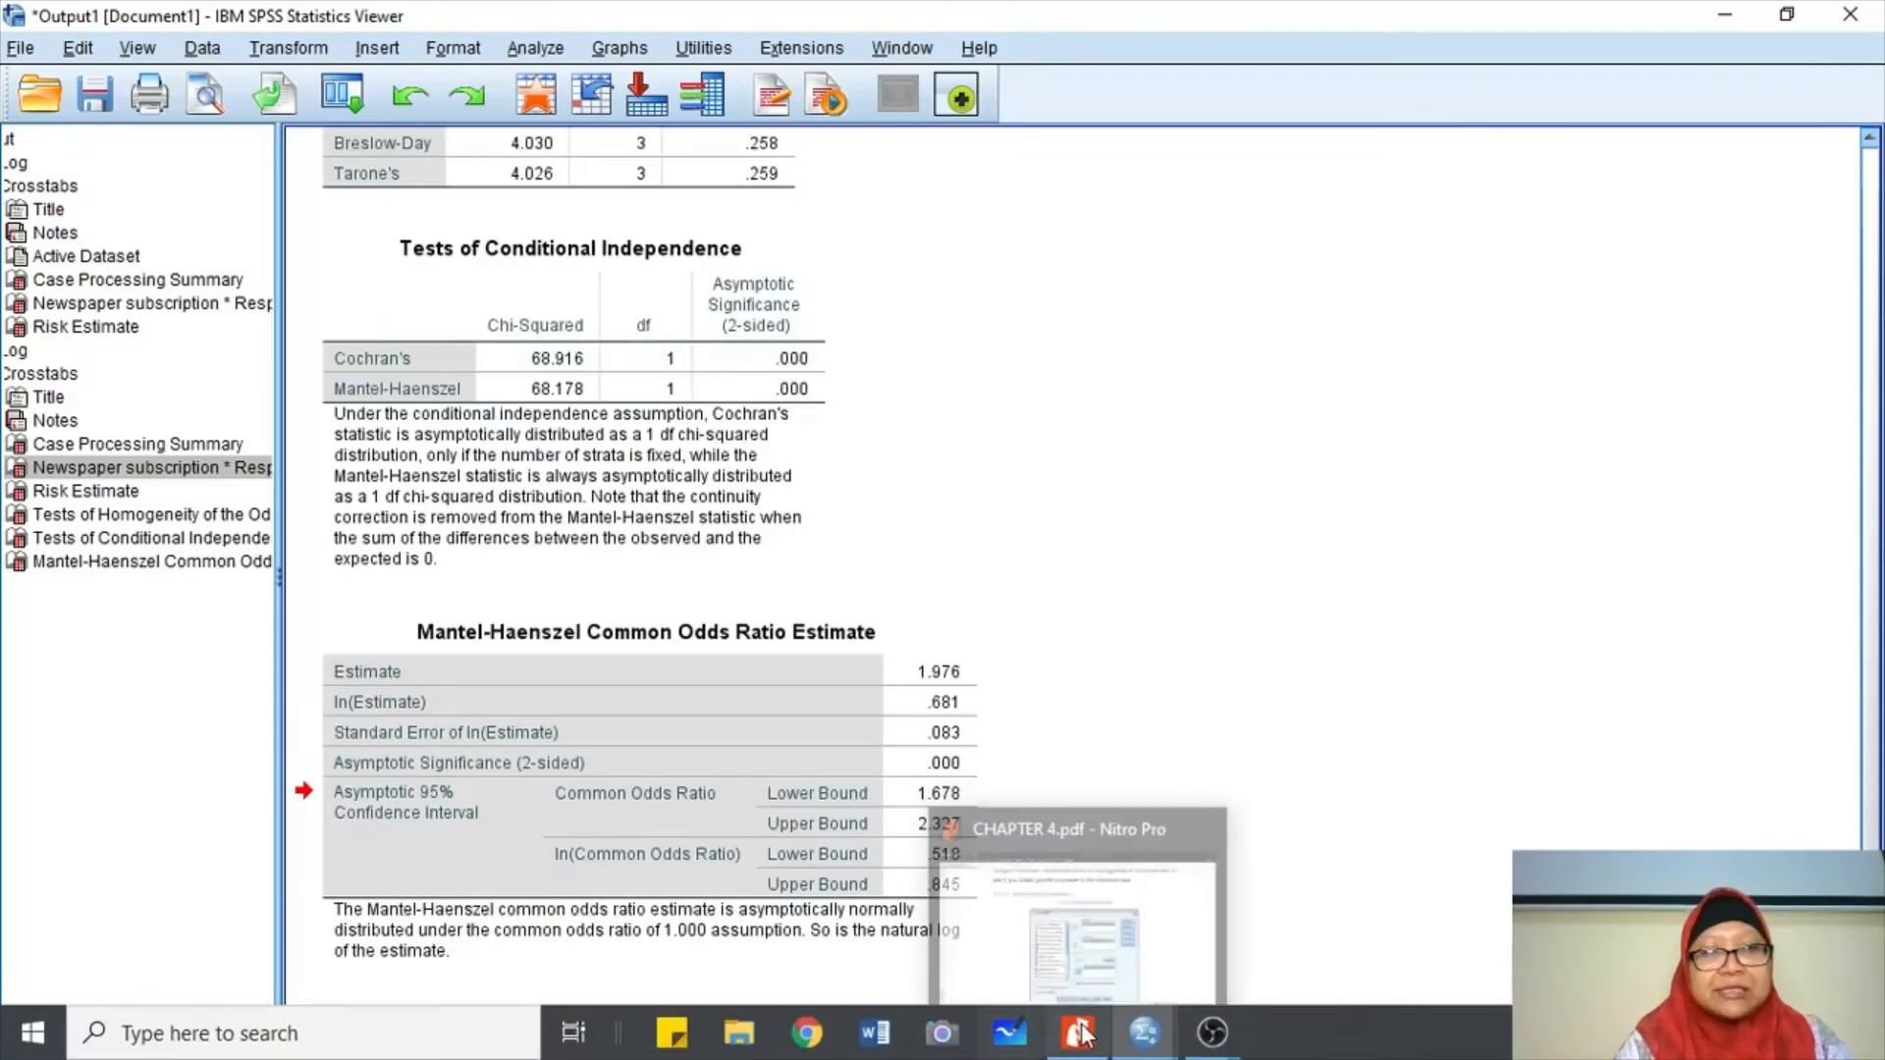
{"action": "left_click", "coordinate": [1080, 873]}
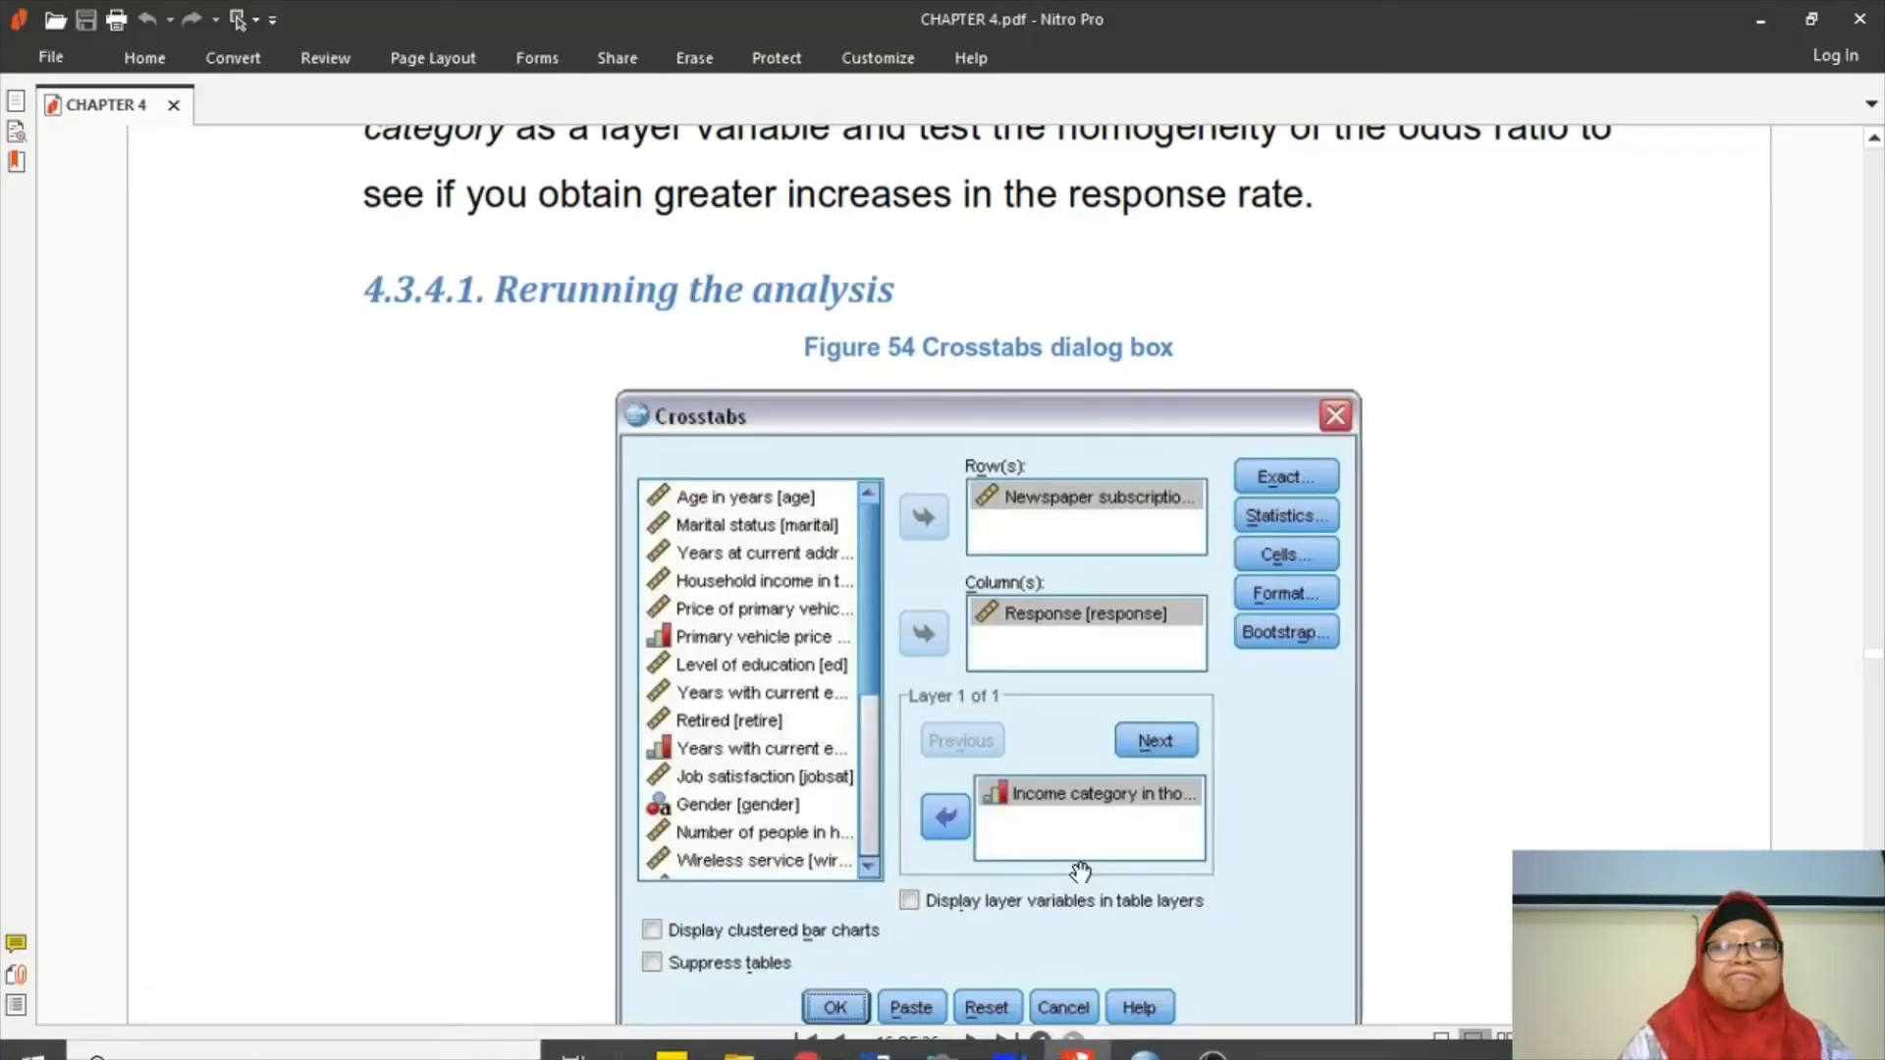
{"action": "scroll", "coordinate": [1079, 872], "scroll_direction": "down", "scroll_amount": 20}
{"action": "scroll", "coordinate": [1080, 871], "scroll_direction": "down", "scroll_amount": 15}
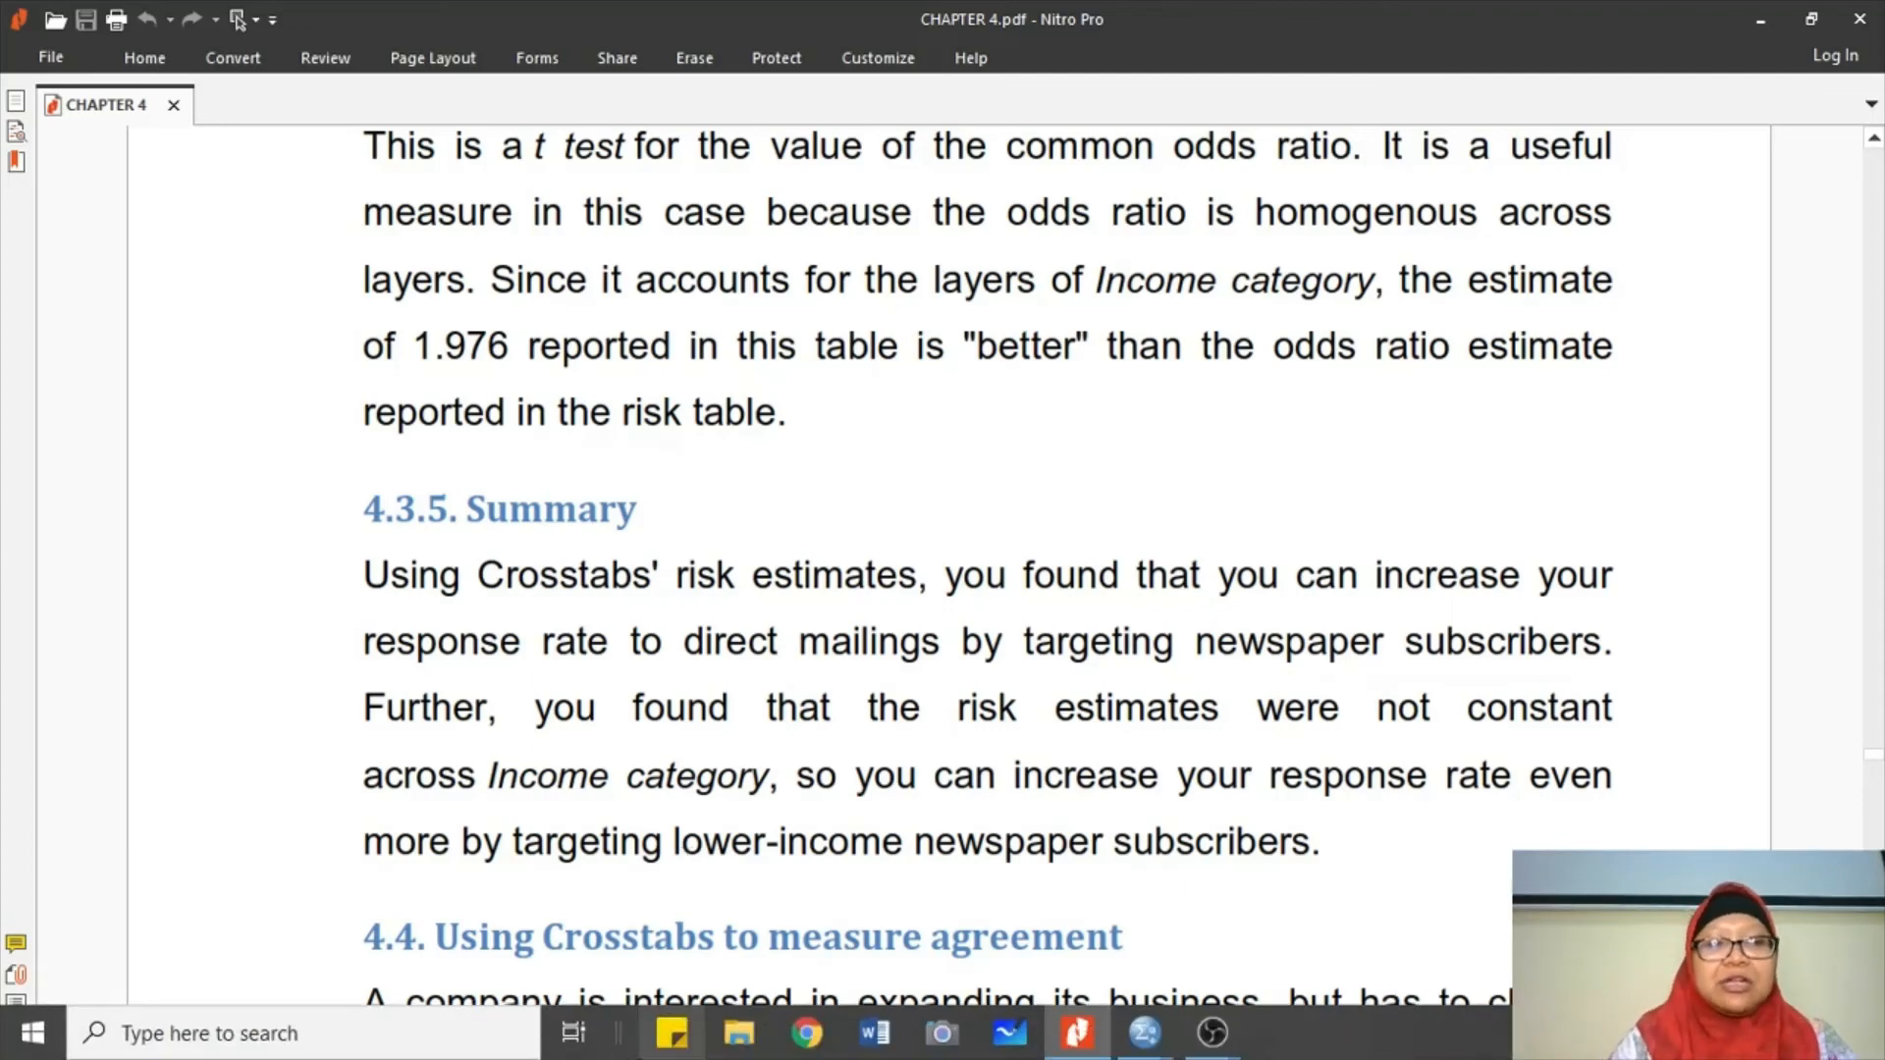
Switch back to the SPSS output and compare the Risk Estimate table with the homogeneity, conditional independence and Mantel-Haenszel common odds ratio results.
{"action": "key", "text": "alt+Tab"}
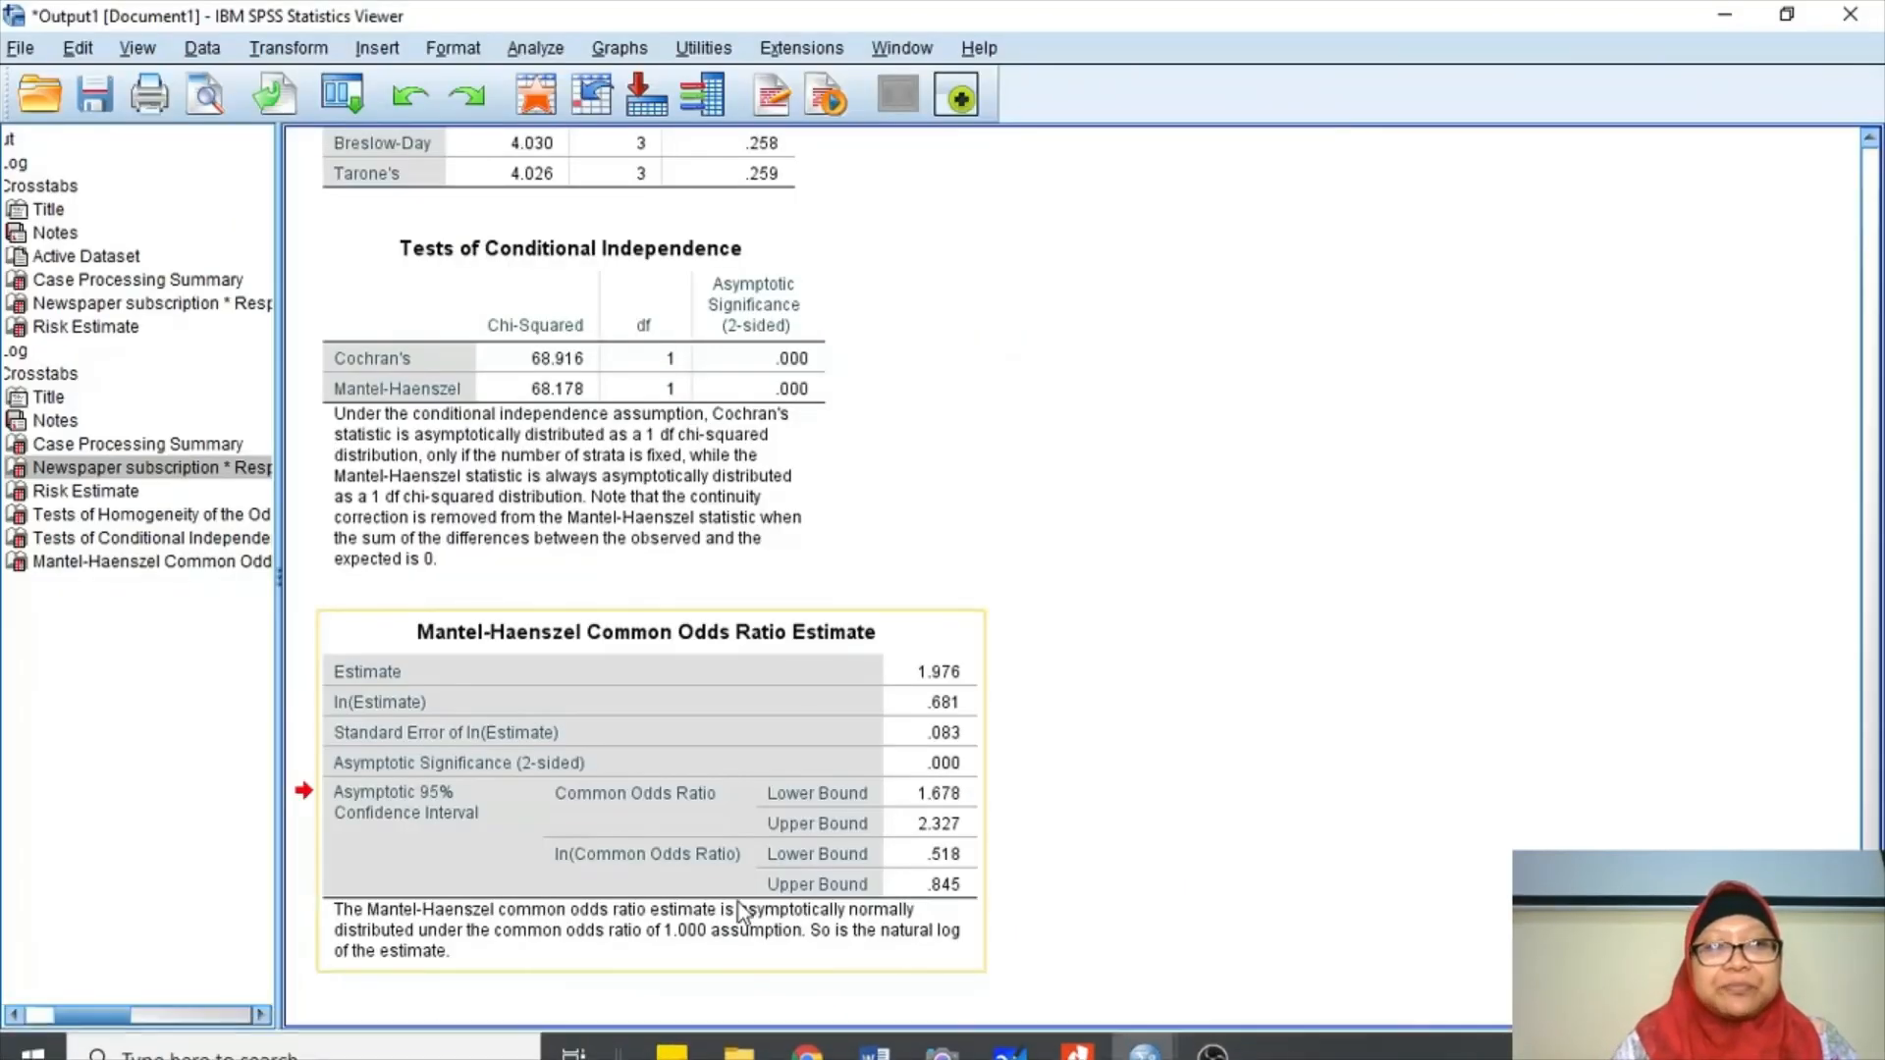
{"action": "scroll", "coordinate": [738, 903], "scroll_direction": "up", "scroll_amount": 10}
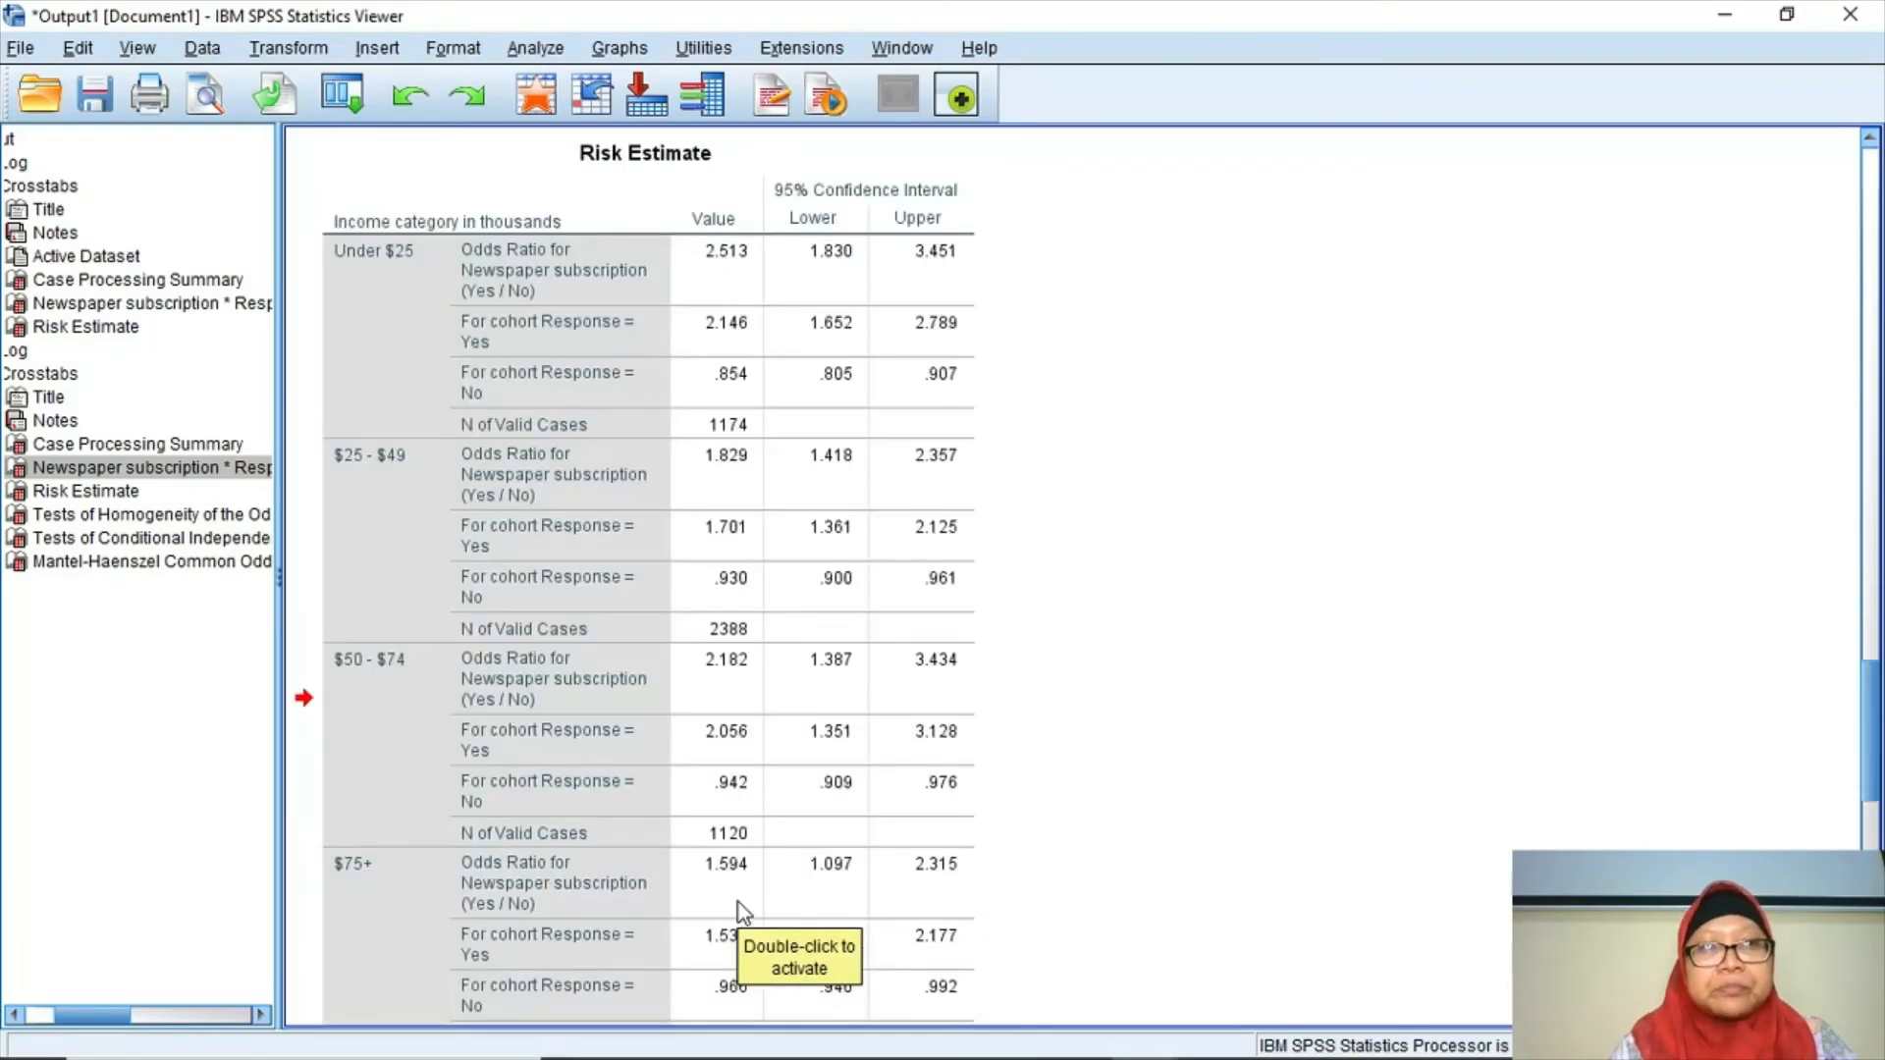
{"action": "left_click", "coordinate": [738, 903]}
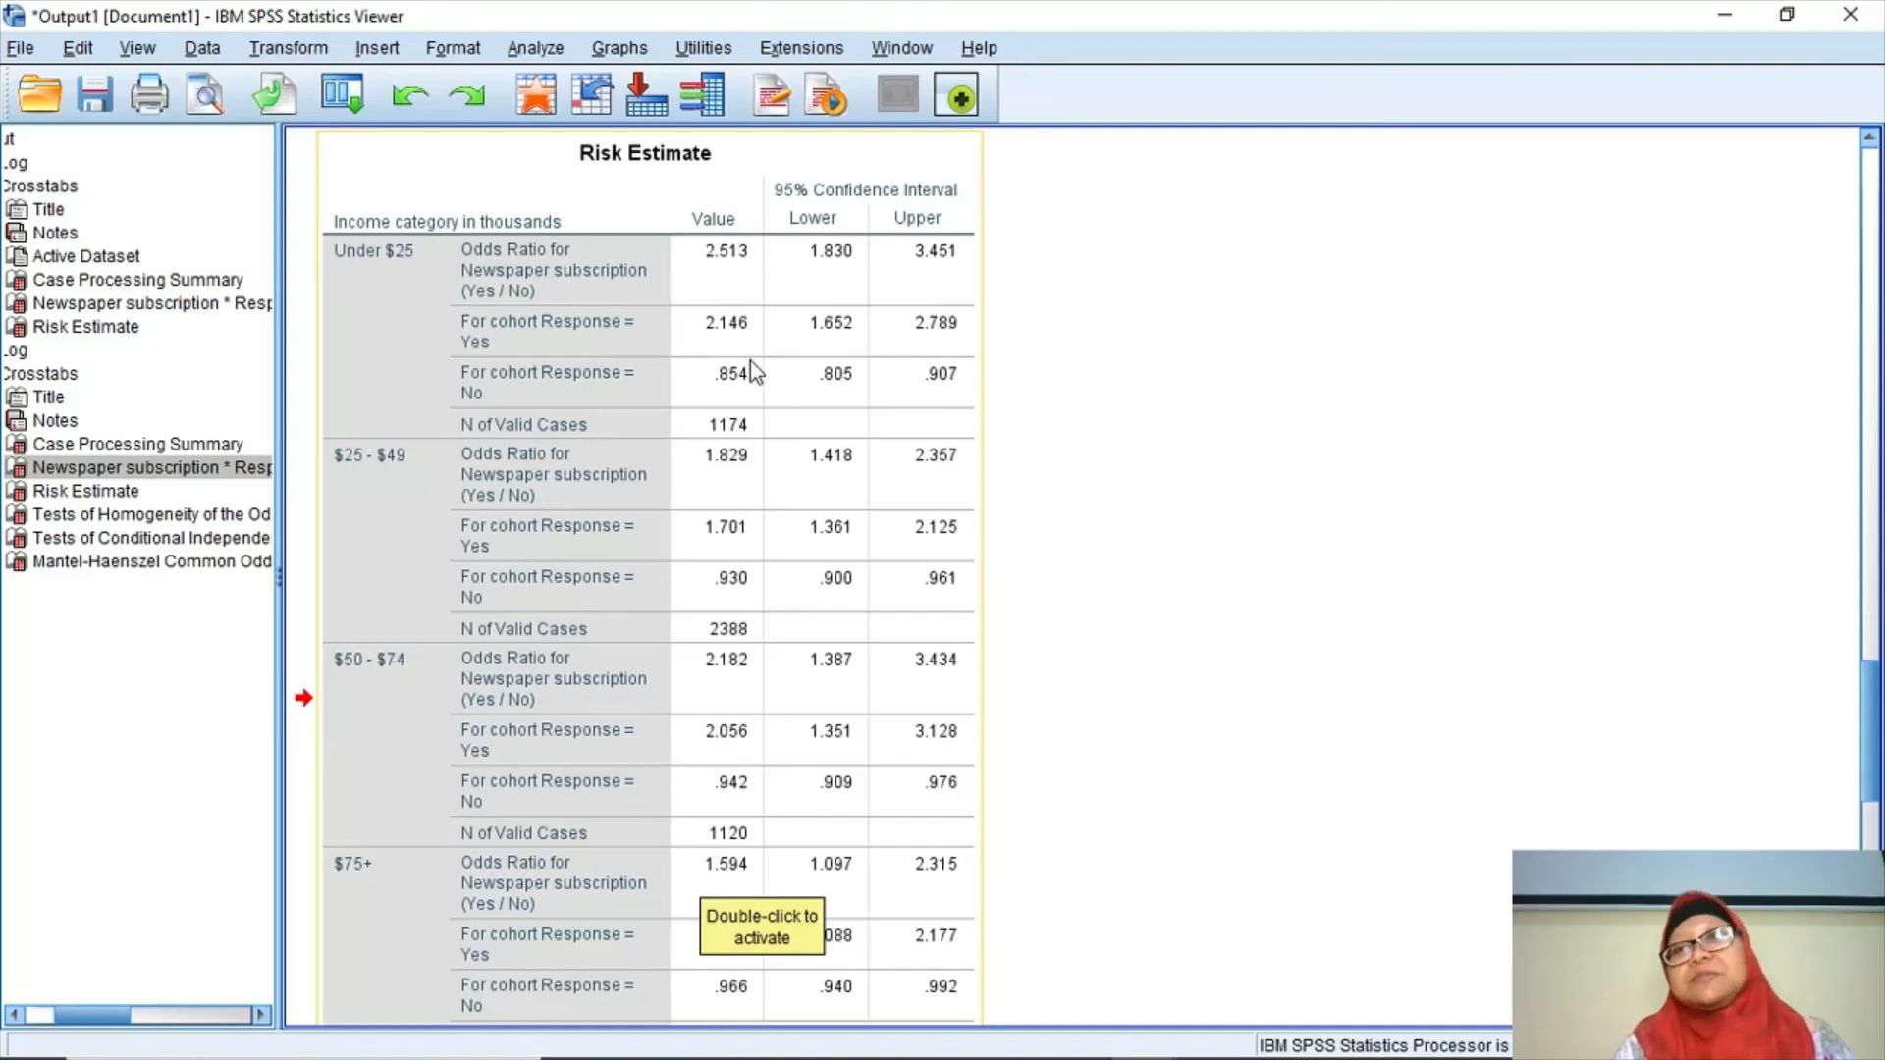
{"action": "left_click", "coordinate": [1064, 526]}
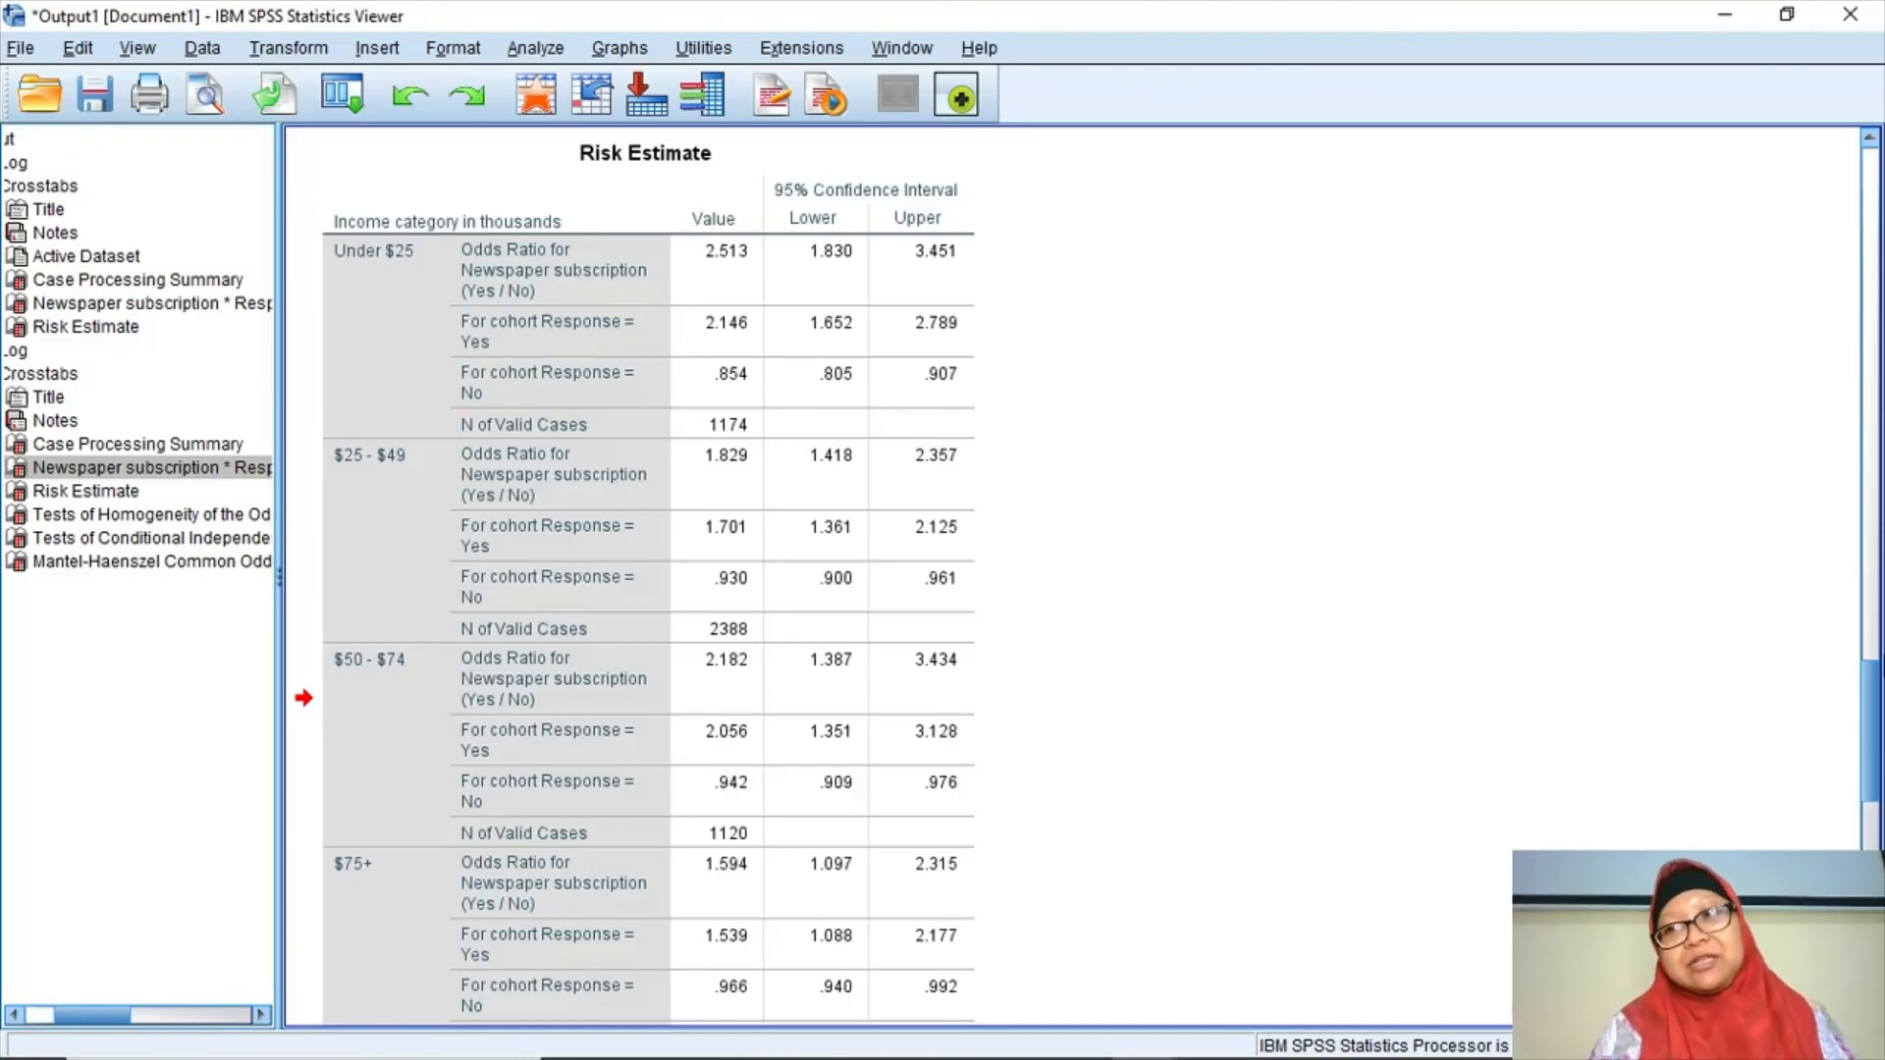
{"action": "scroll", "coordinate": [1864, 703], "scroll_direction": "down", "scroll_amount": 10}
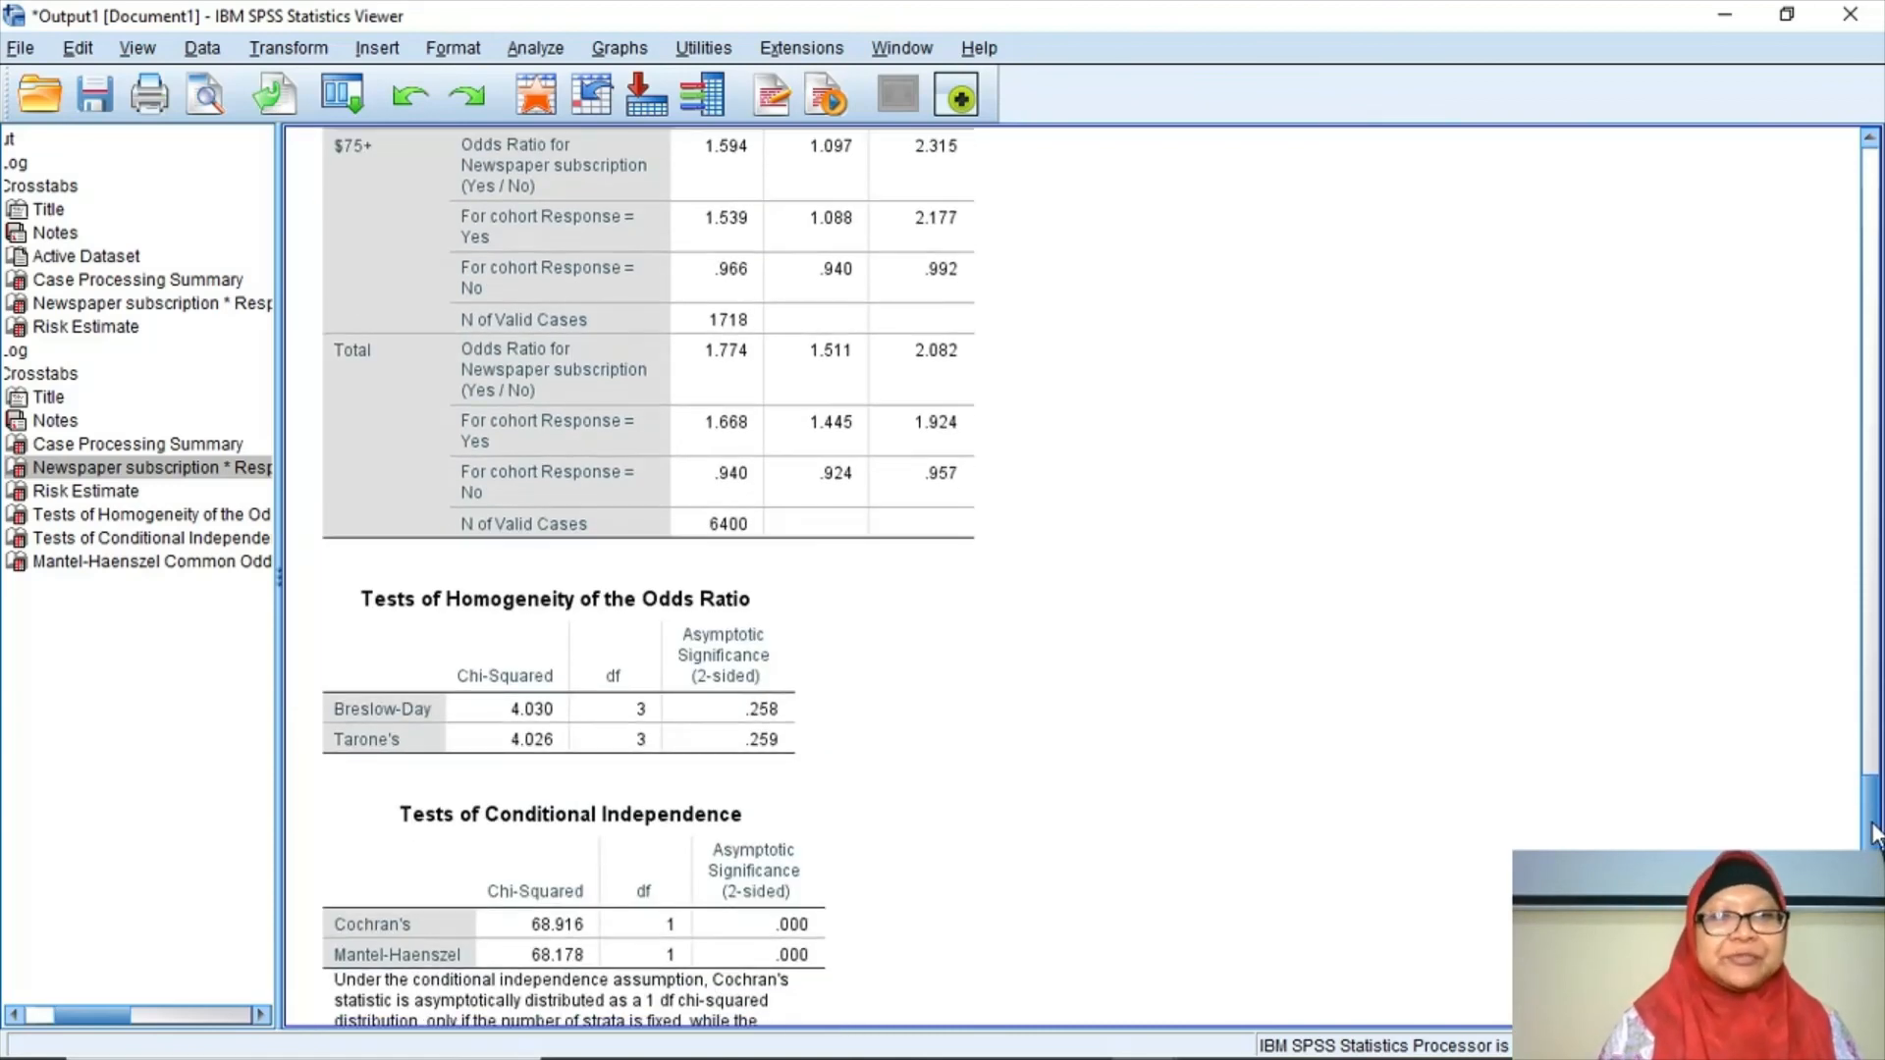
{"action": "scroll", "coordinate": [1075, 578], "scroll_direction": "down", "scroll_amount": 2}
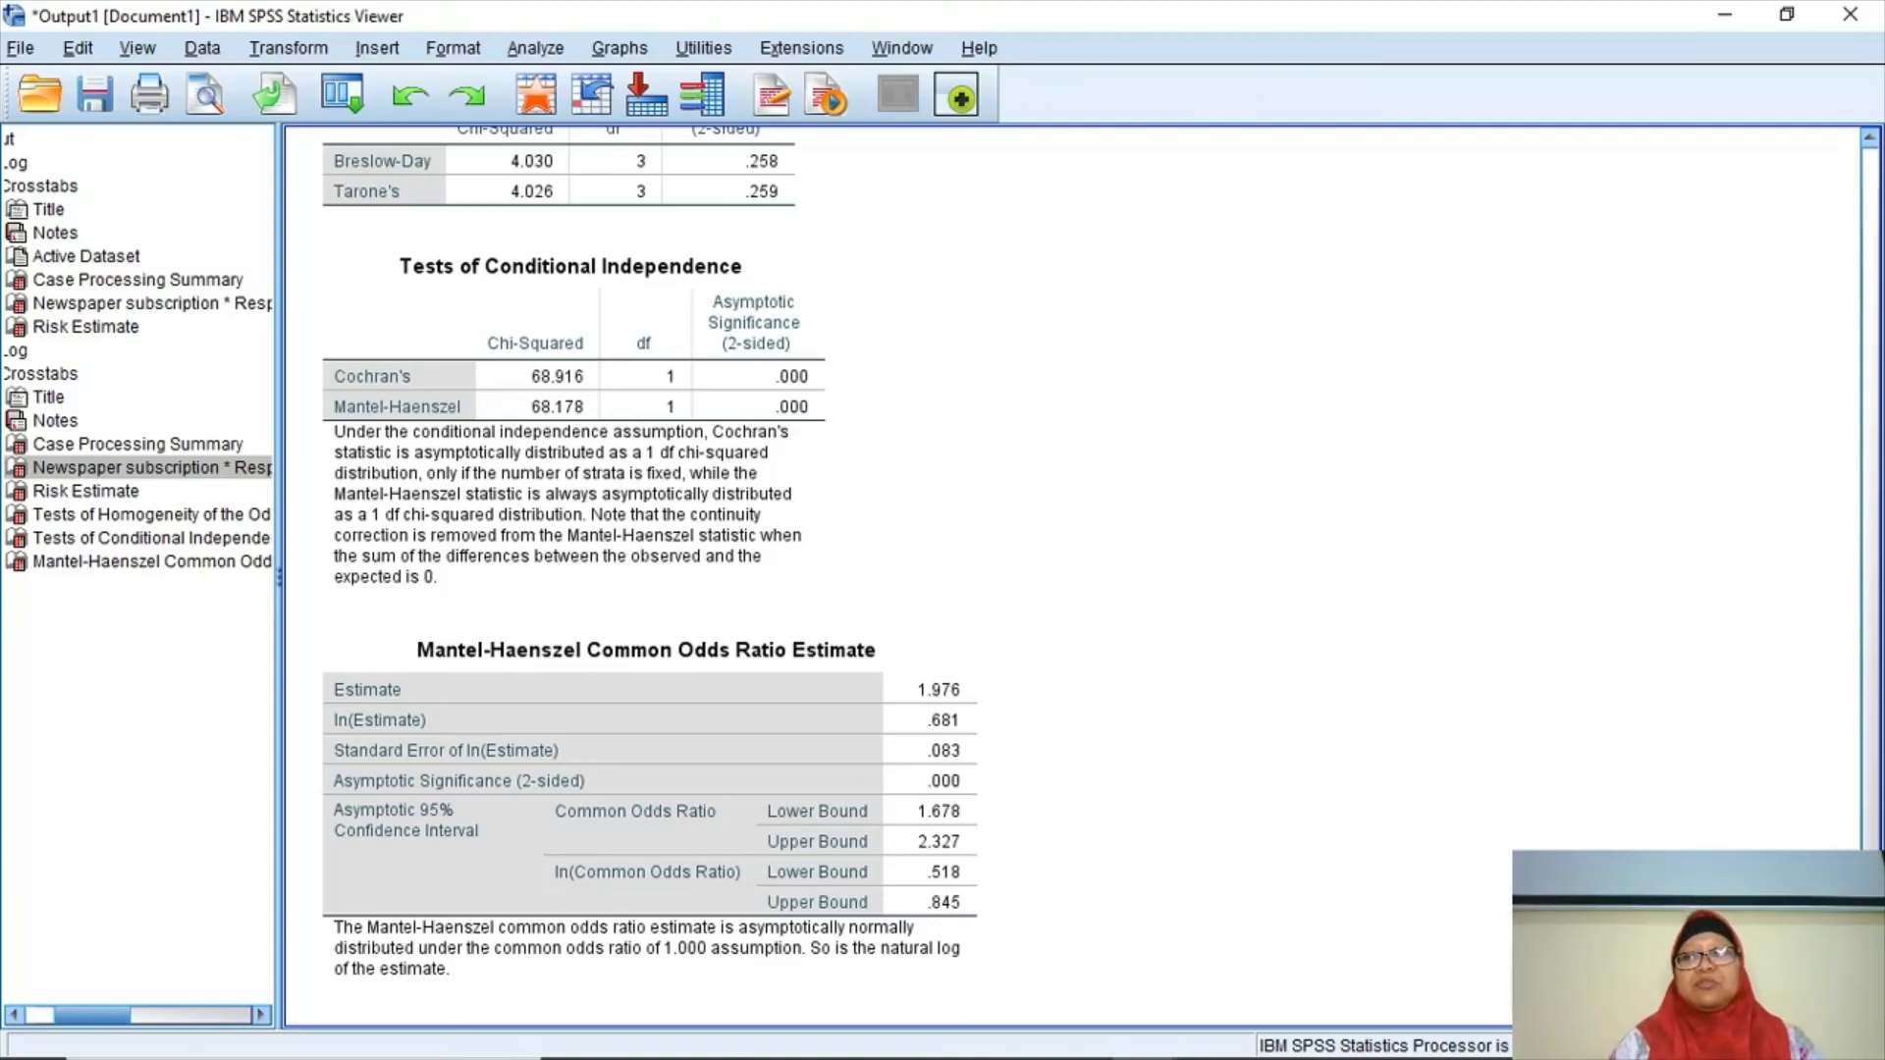
{"action": "scroll", "coordinate": [648, 569], "scroll_direction": "up", "scroll_amount": 5}
{"action": "scroll", "coordinate": [648, 569], "scroll_direction": "down", "scroll_amount": 5}
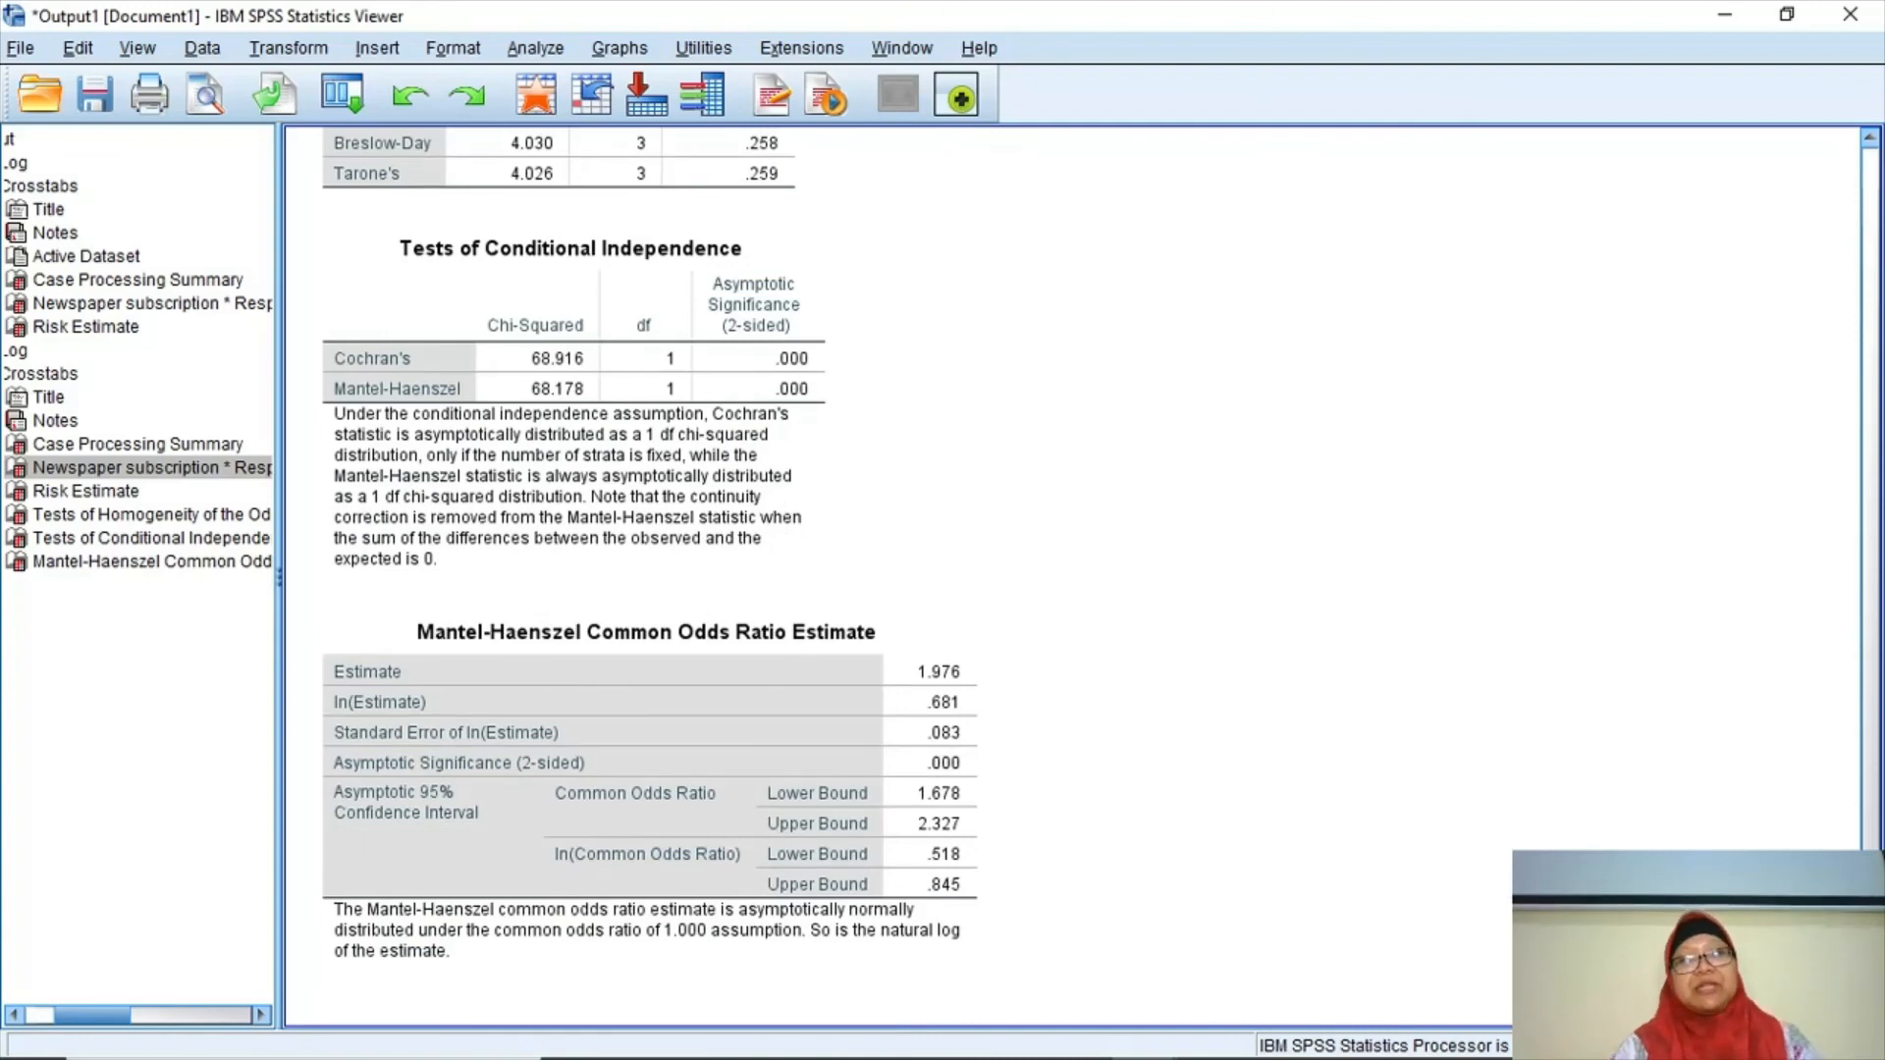
Switch to CHAPTER 4.pdf in Nitro Pro and read the introduction of section 4.4, Using Crosstabs to measure agreement.
{"action": "key", "text": "alt+Tab"}
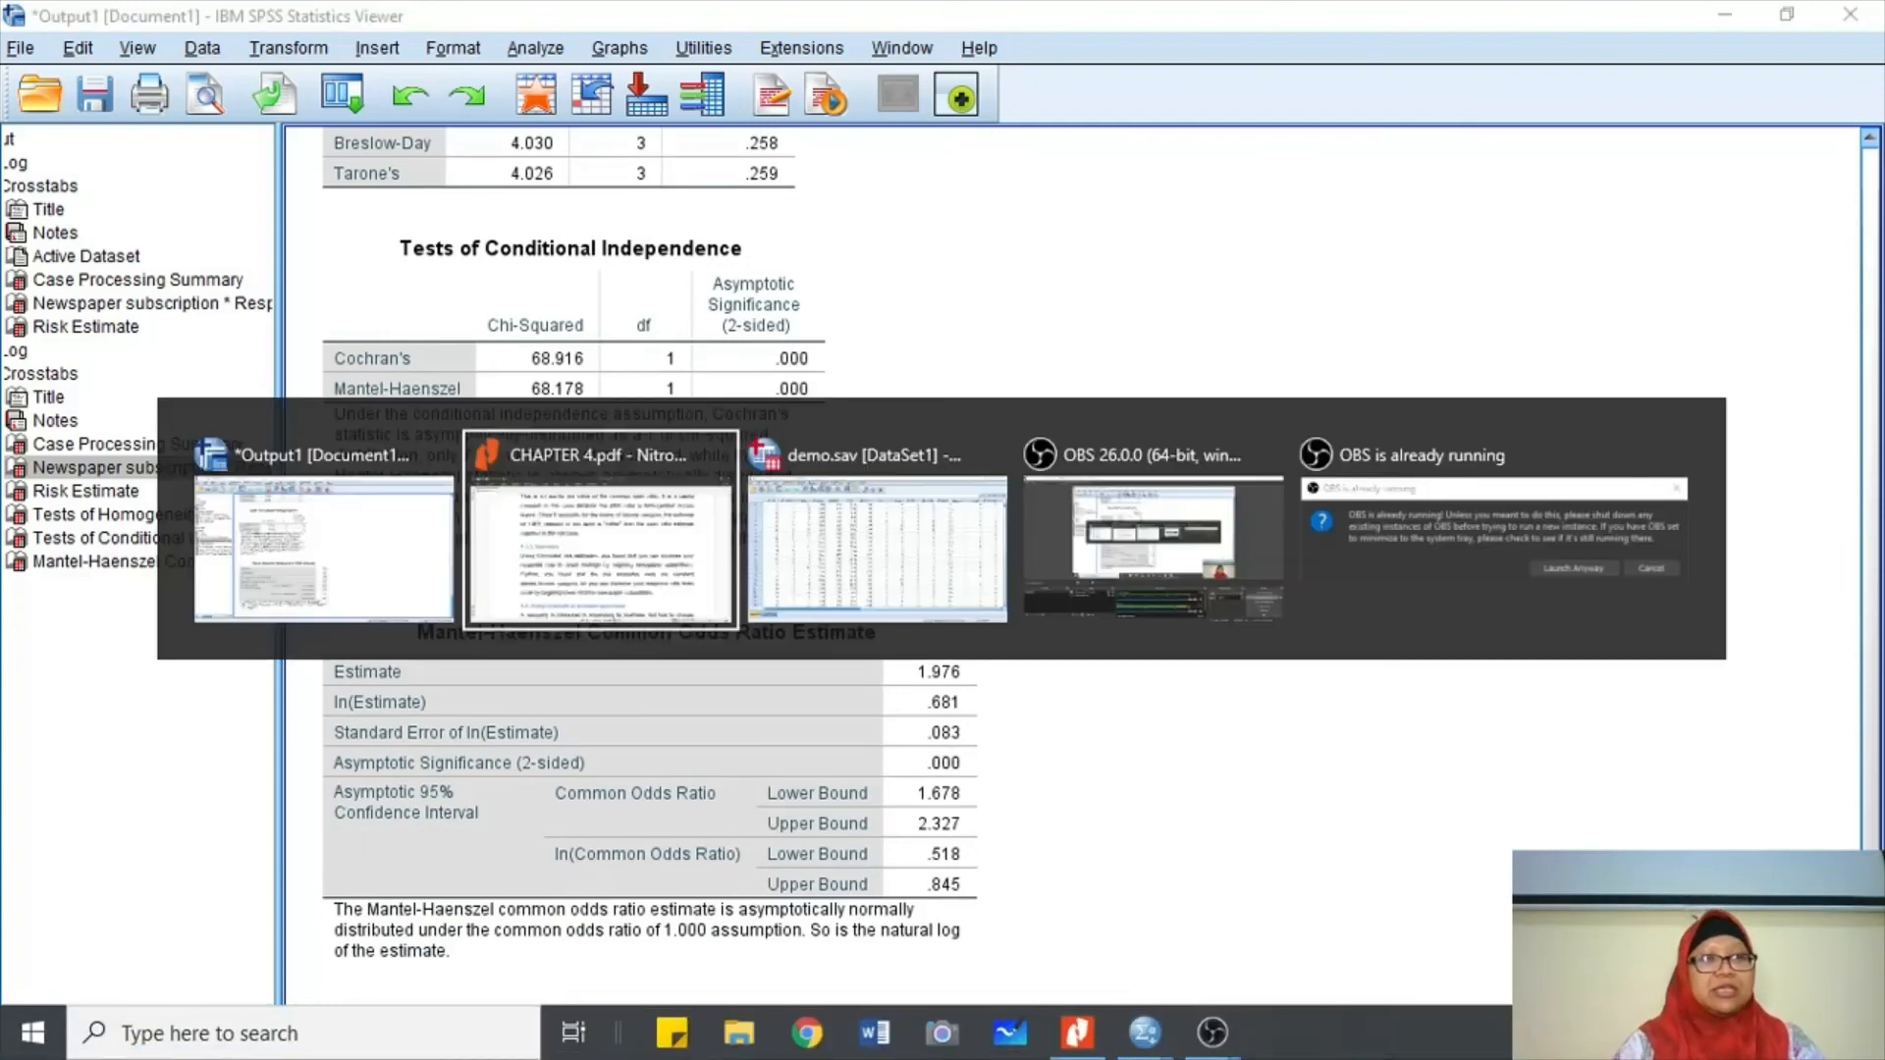
{"action": "scroll", "coordinate": [981, 569], "scroll_direction": "down", "scroll_amount": 4}
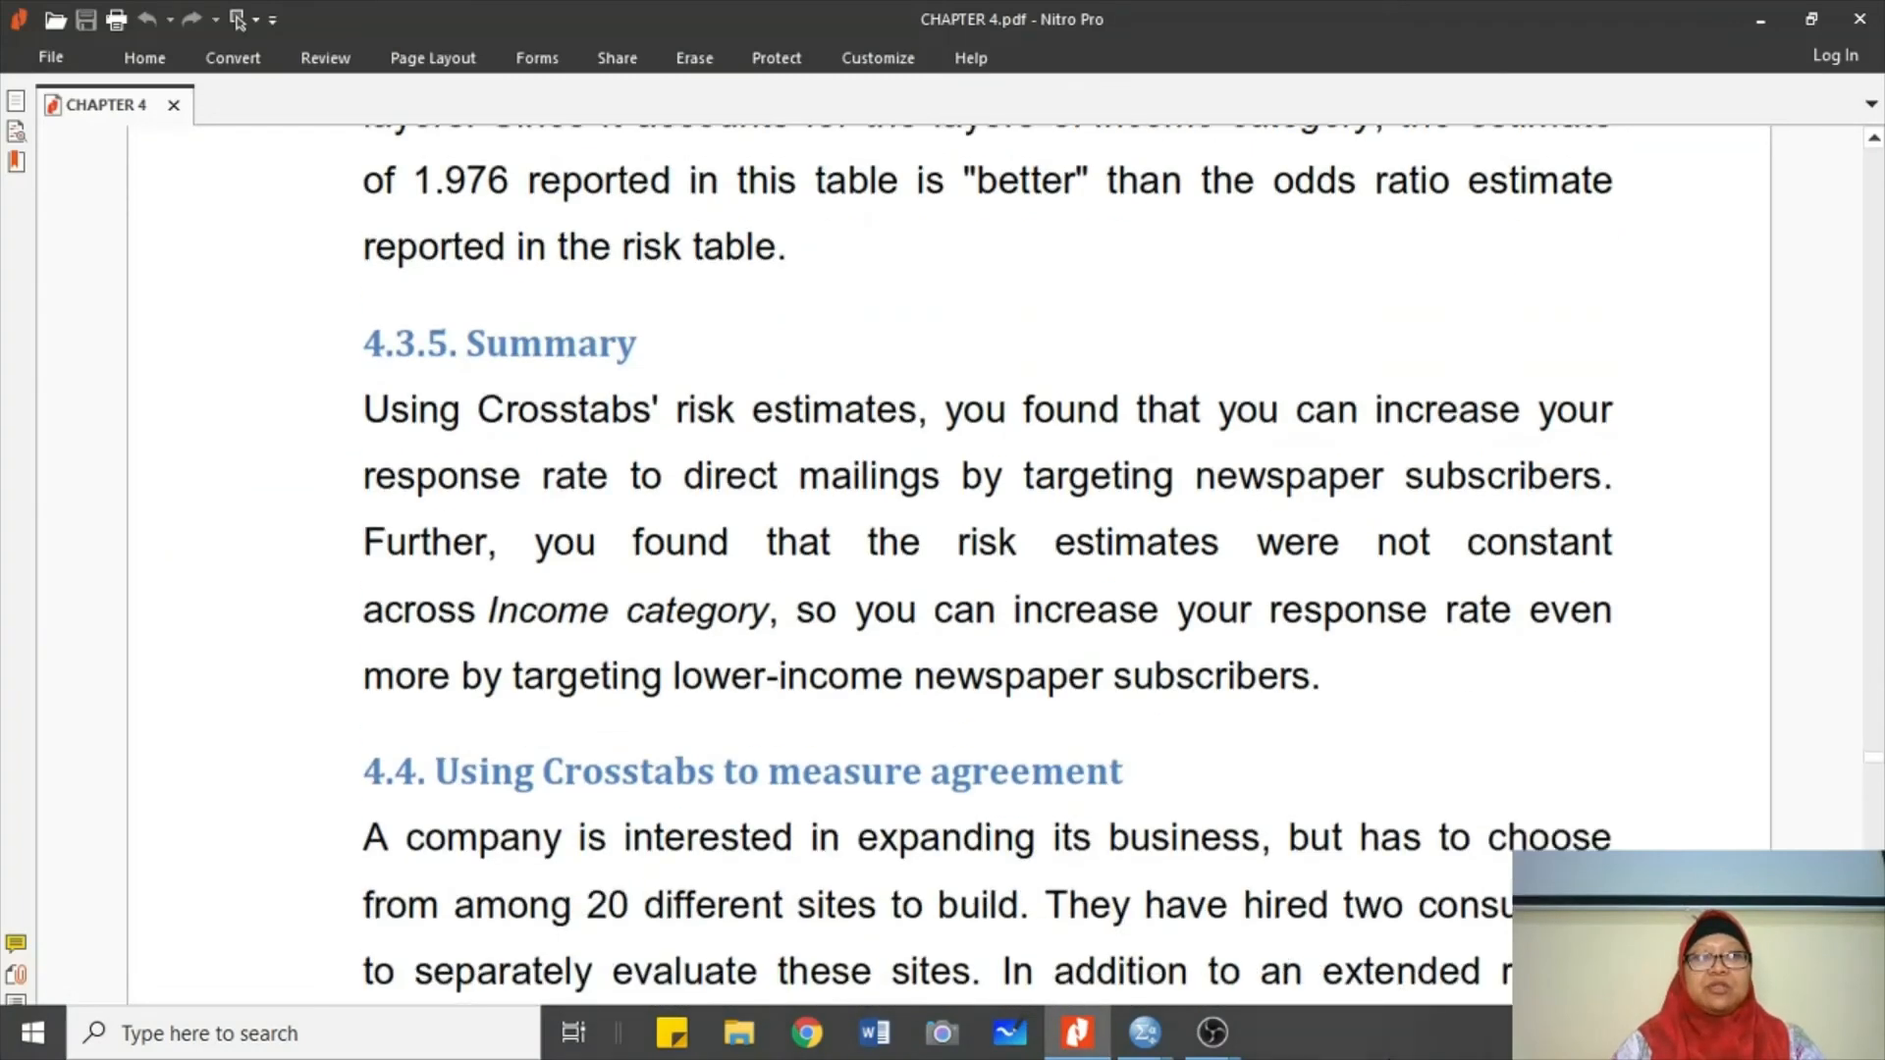
{"action": "scroll", "coordinate": [987, 569], "scroll_direction": "down", "scroll_amount": 5}
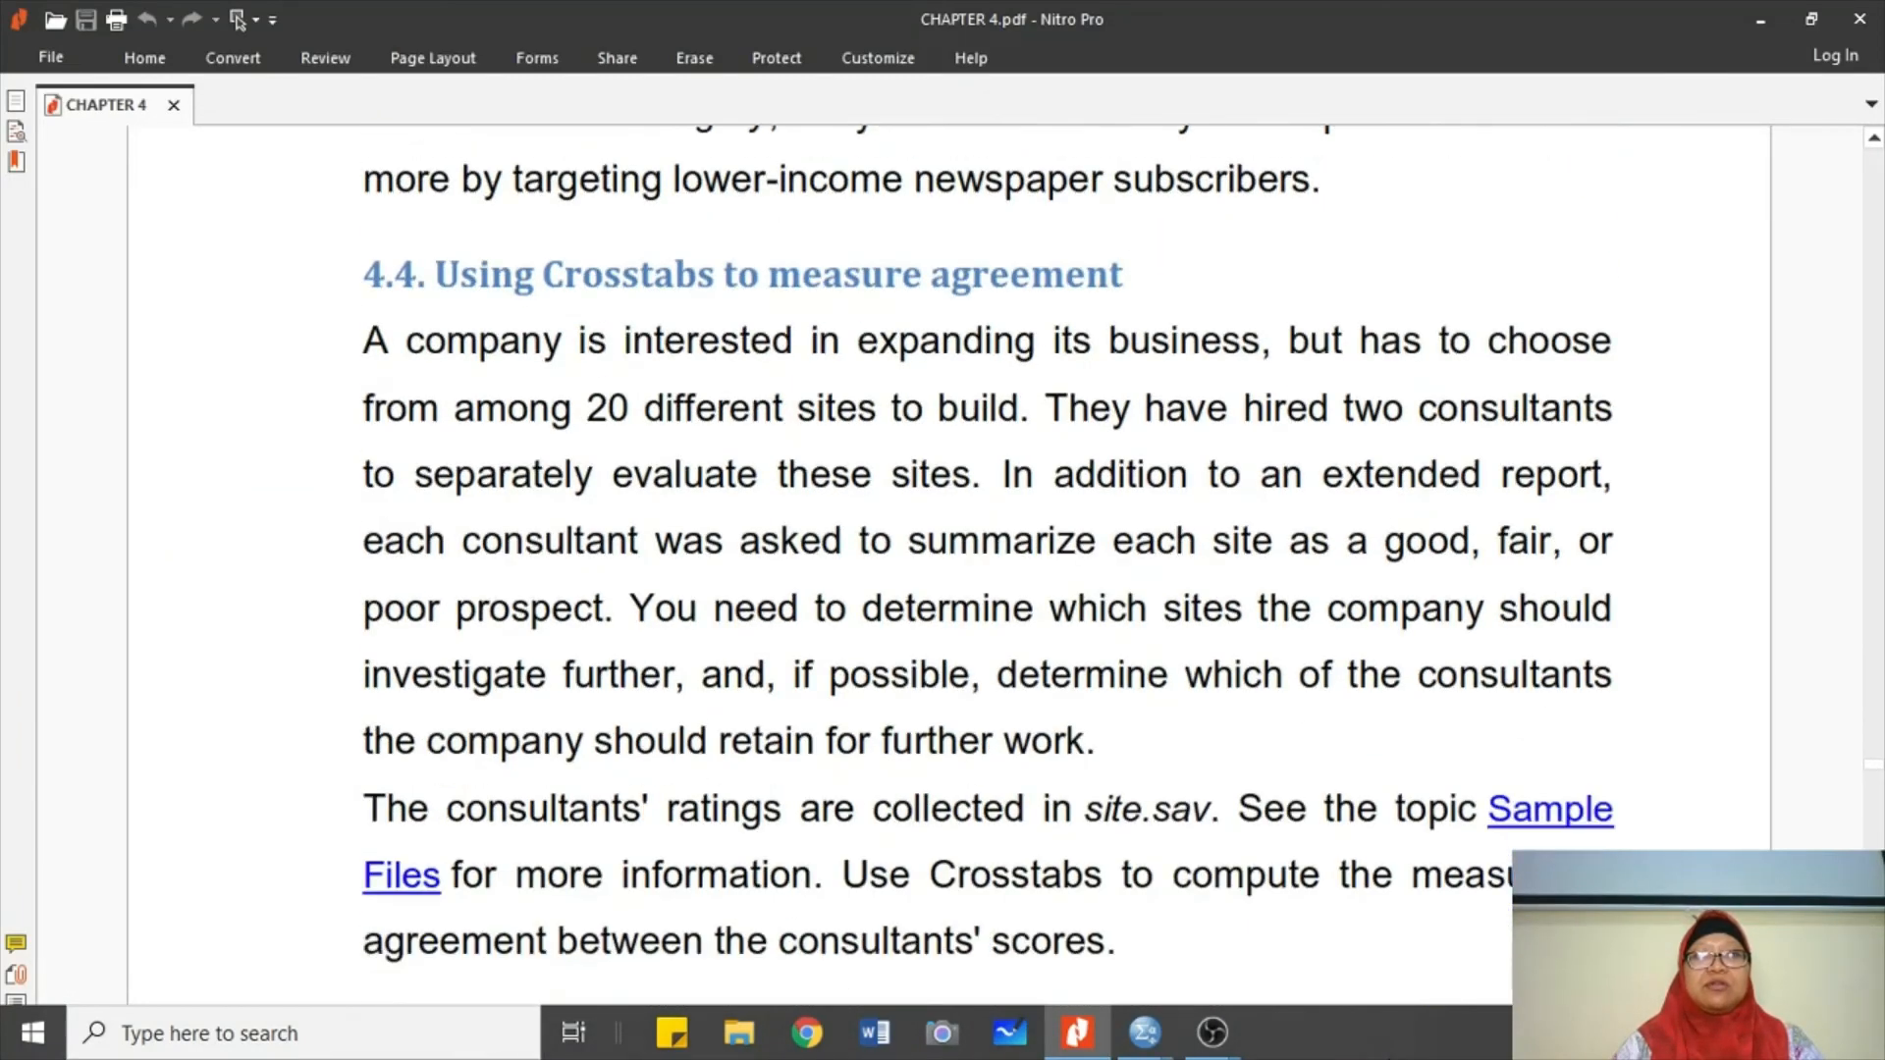
{"action": "scroll", "coordinate": [988, 569], "scroll_direction": "down", "scroll_amount": 1}
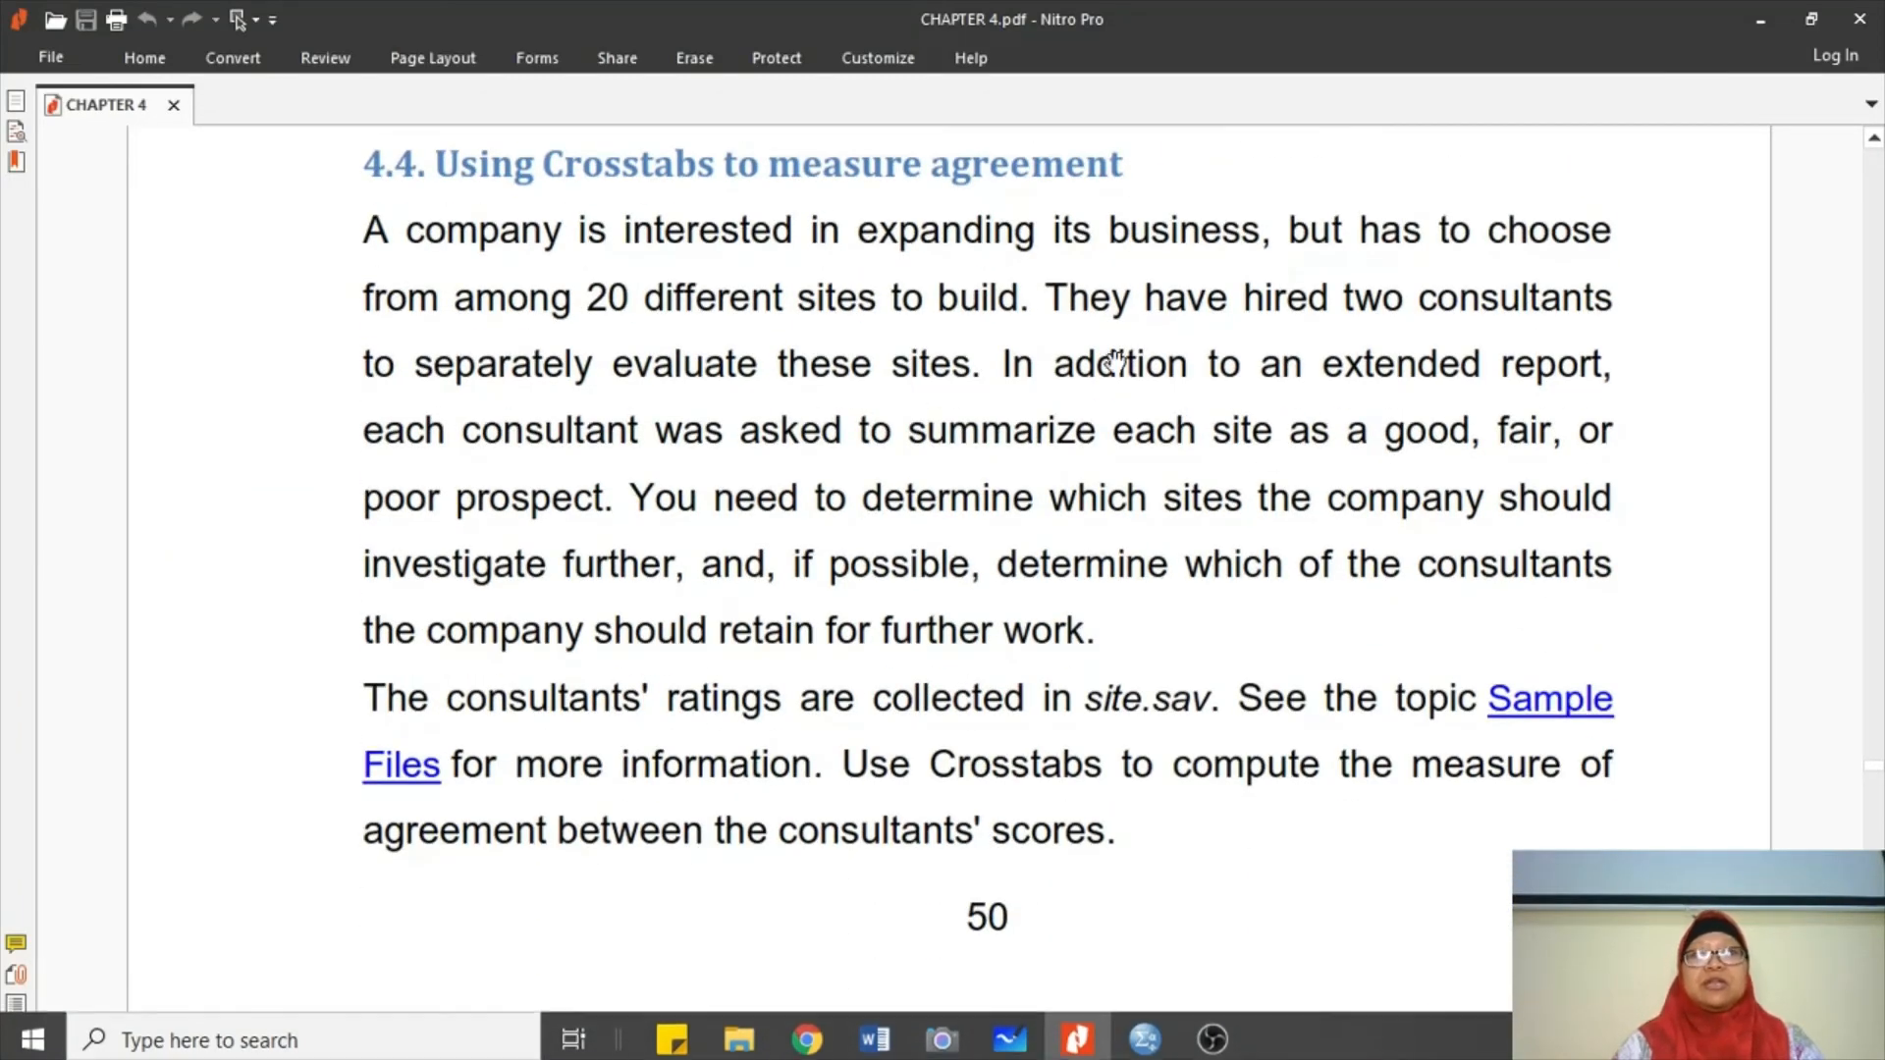